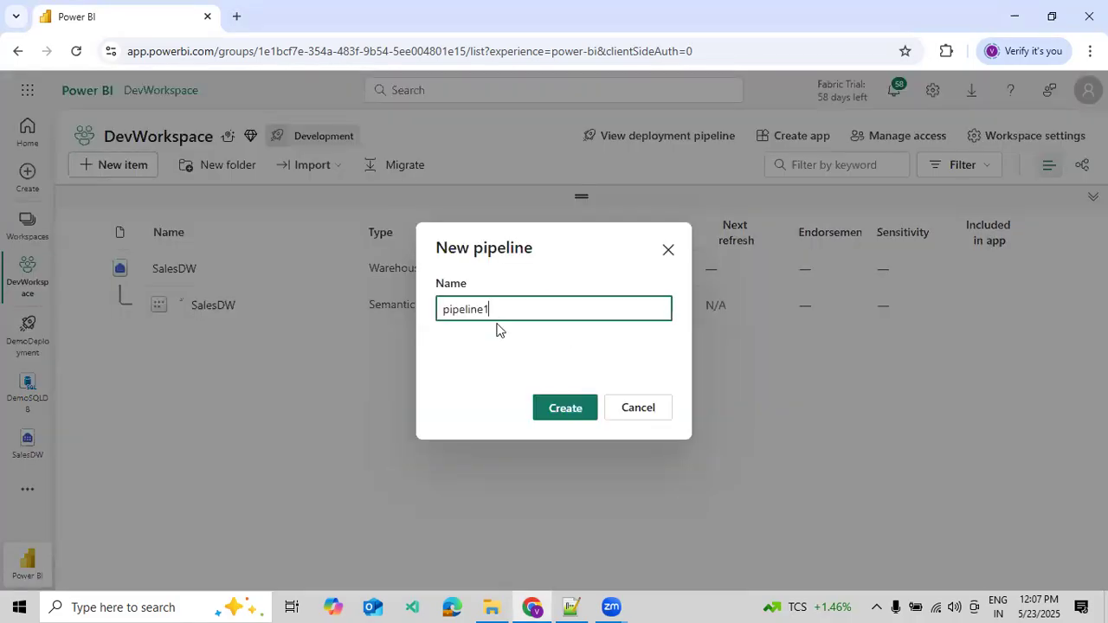
Step: Name the new pipeline DemoSales and create it
{"action": "double_click", "coordinate": [485, 311]}
{"action": "type", "text": "DemoSales"}
{"action": "left_click", "coordinate": [570, 414]}
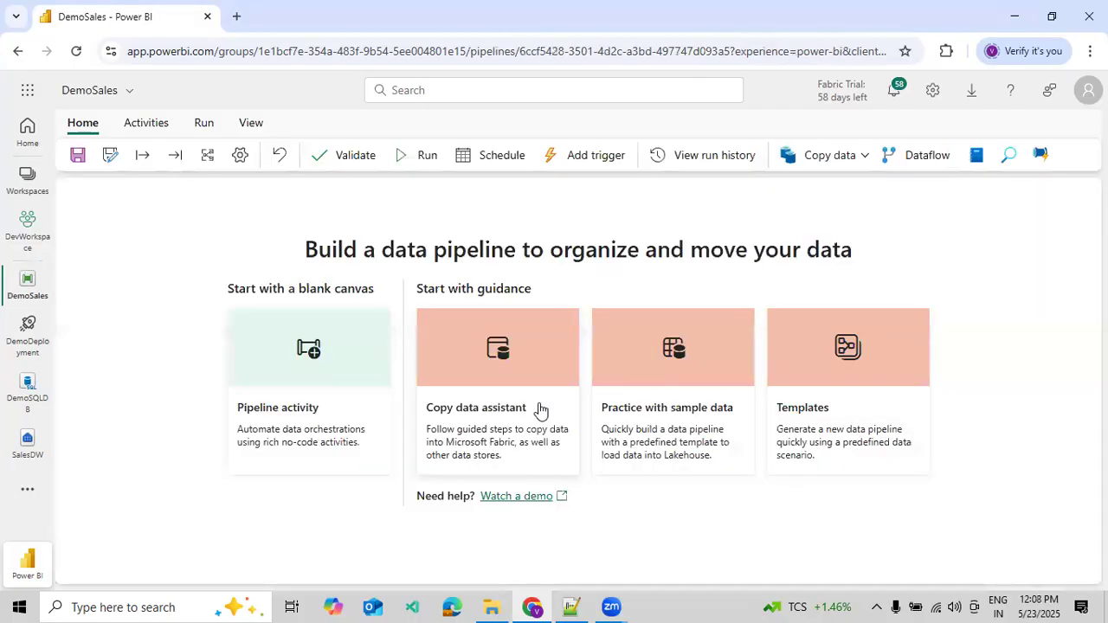
Step: Add a Copy data activity to the pipeline canvas and rename it GetData
{"action": "left_click", "coordinate": [145, 126]}
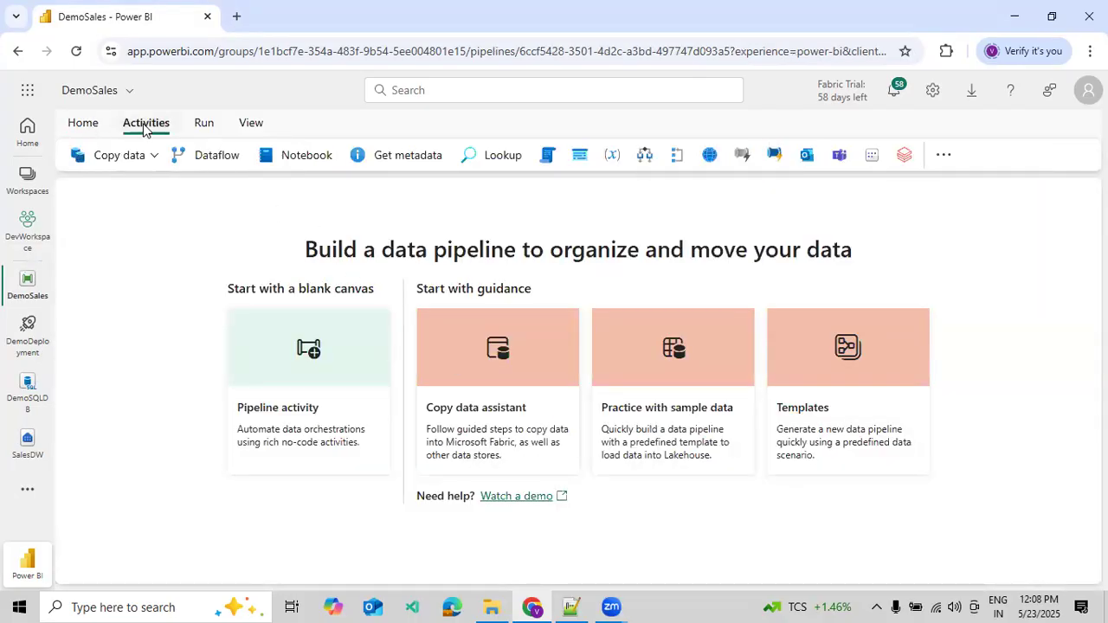
{"action": "left_click", "coordinate": [154, 156]}
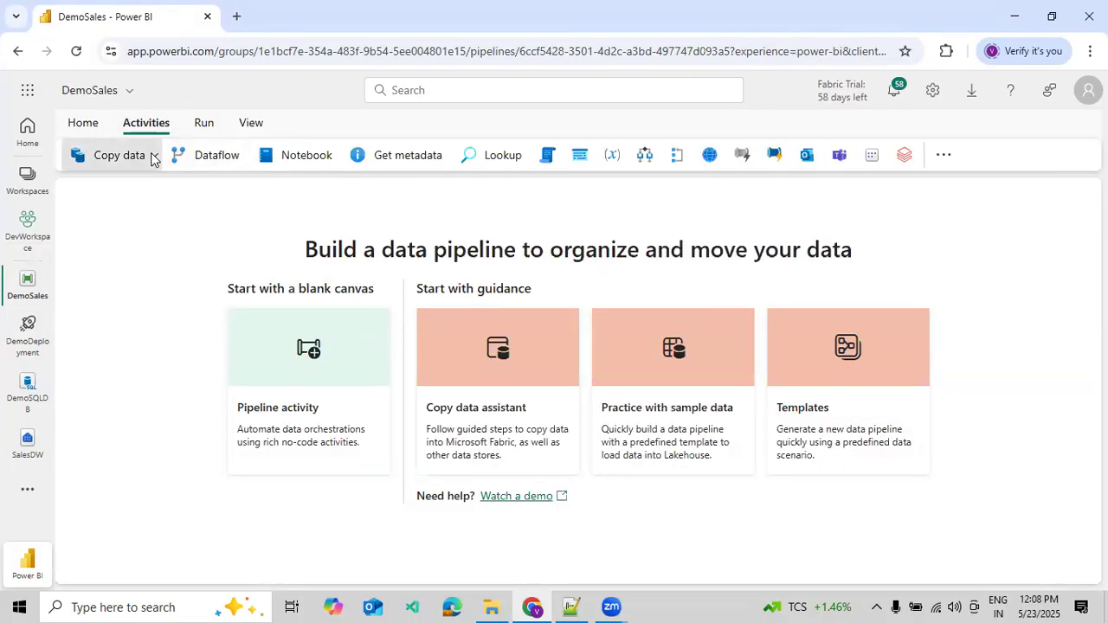
{"action": "left_click", "coordinate": [132, 189]}
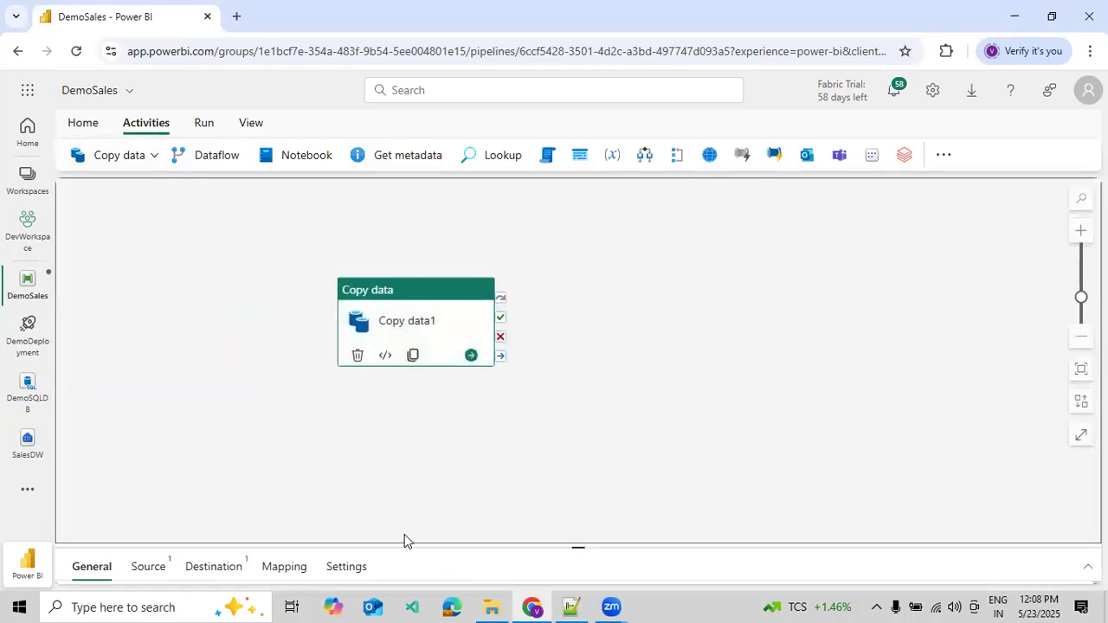
{"action": "left_click_drag", "start_coordinate": [401, 545], "coordinate": [410, 425]}
{"action": "left_click_drag", "start_coordinate": [303, 483], "coordinate": [220, 477]}
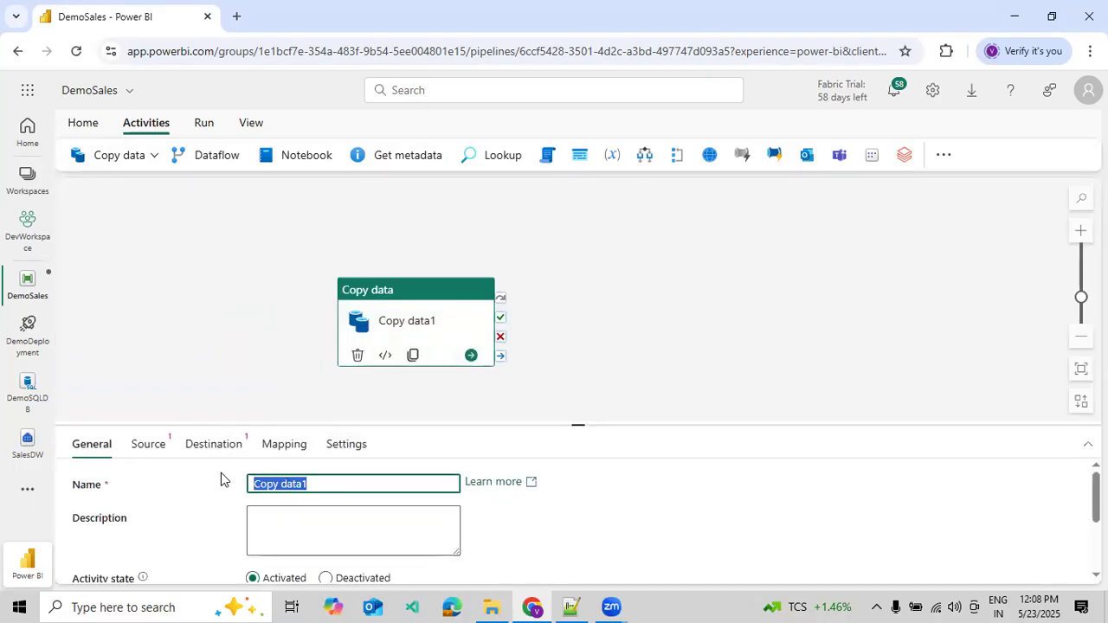
{"action": "type", "text": "GetData"}
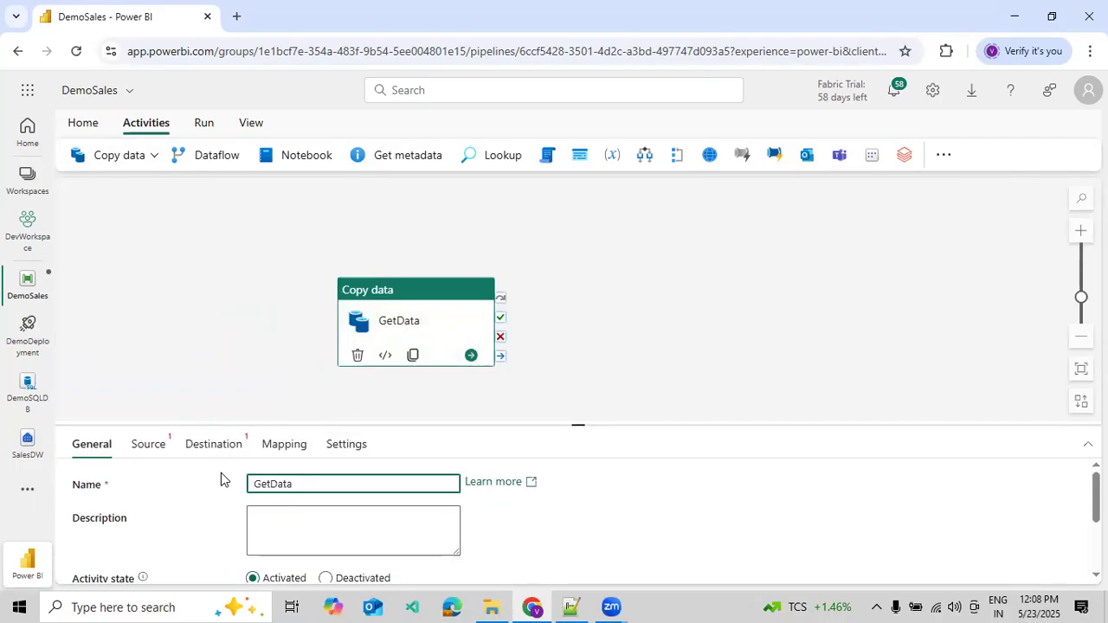
Step: Set the GetData source connection to the DemoSQLDB SQL database from OneLake and open its table list
{"action": "left_click_drag", "start_coordinate": [228, 422], "coordinate": [226, 384]}
{"action": "left_click", "coordinate": [146, 398]}
{"action": "left_click_drag", "start_coordinate": [371, 317], "coordinate": [381, 266]}
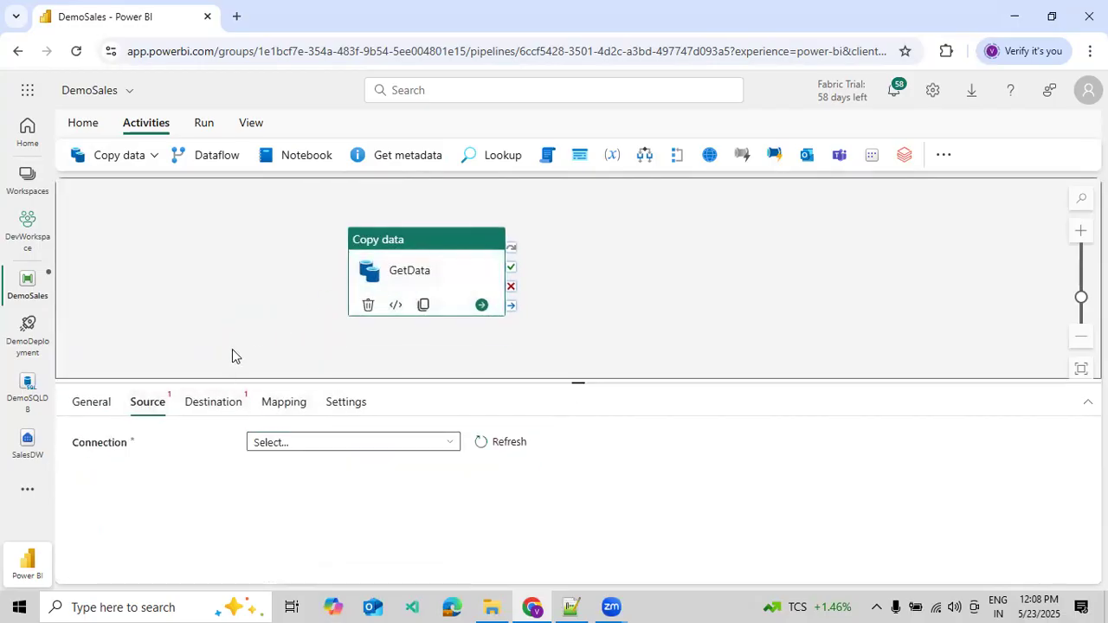
{"action": "left_click_drag", "start_coordinate": [230, 381], "coordinate": [232, 323]}
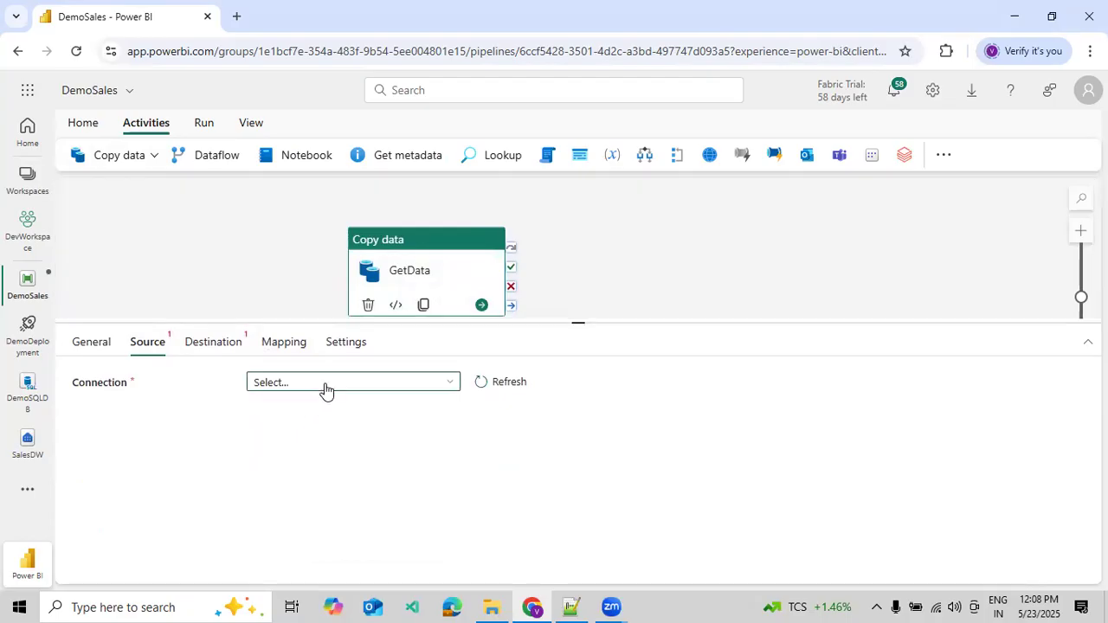
{"action": "left_click", "coordinate": [324, 386]}
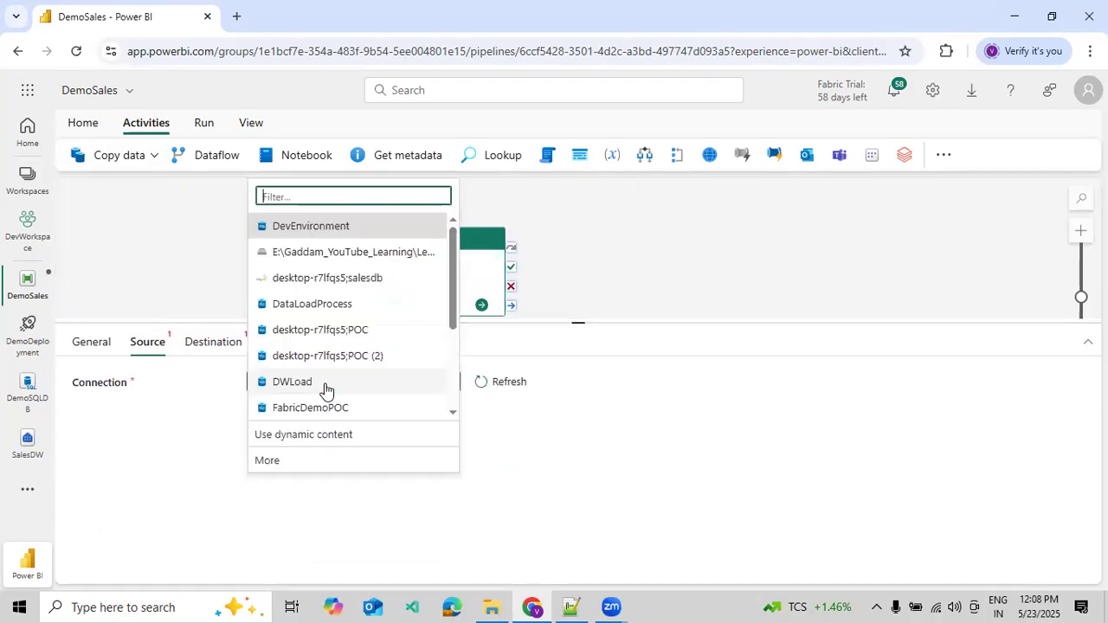
{"action": "left_click", "coordinate": [307, 460]}
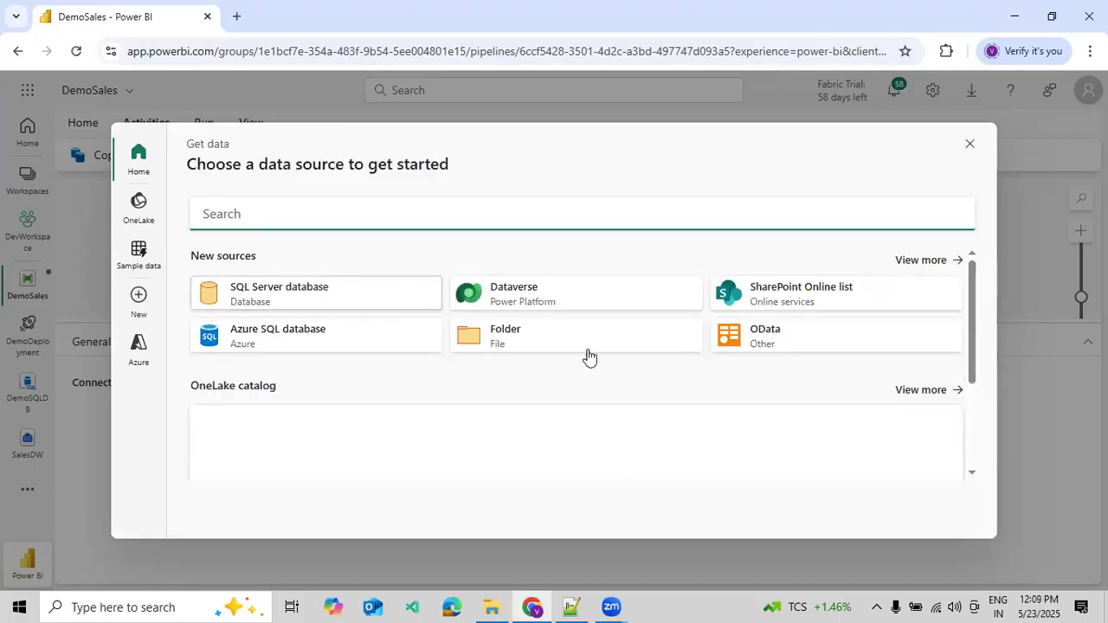
{"action": "left_click", "coordinate": [138, 205]}
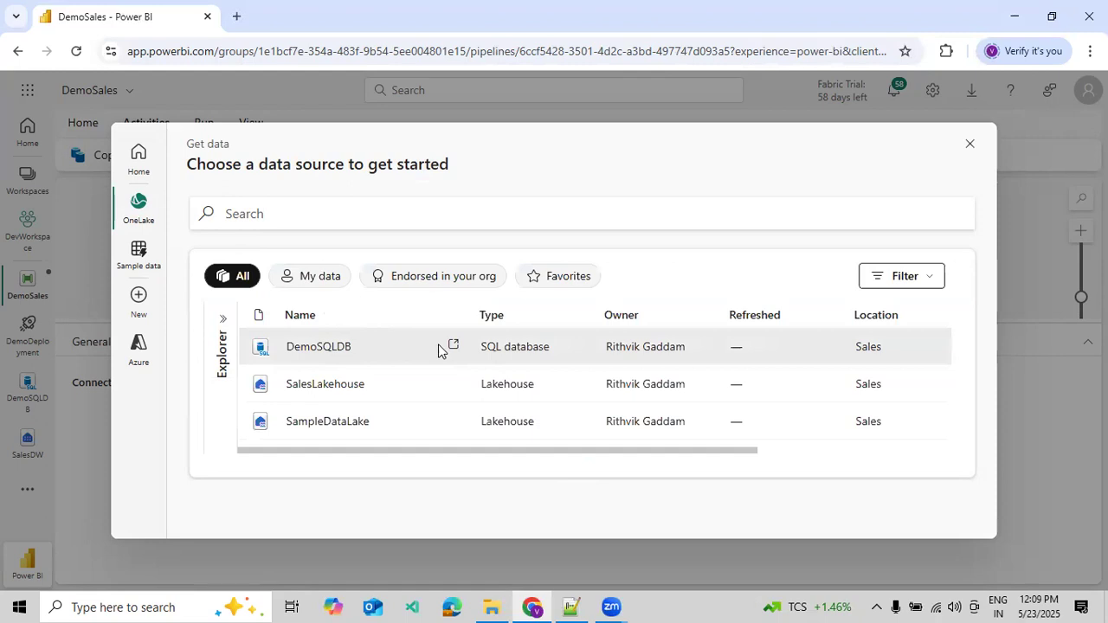
{"action": "left_click", "coordinate": [343, 353]}
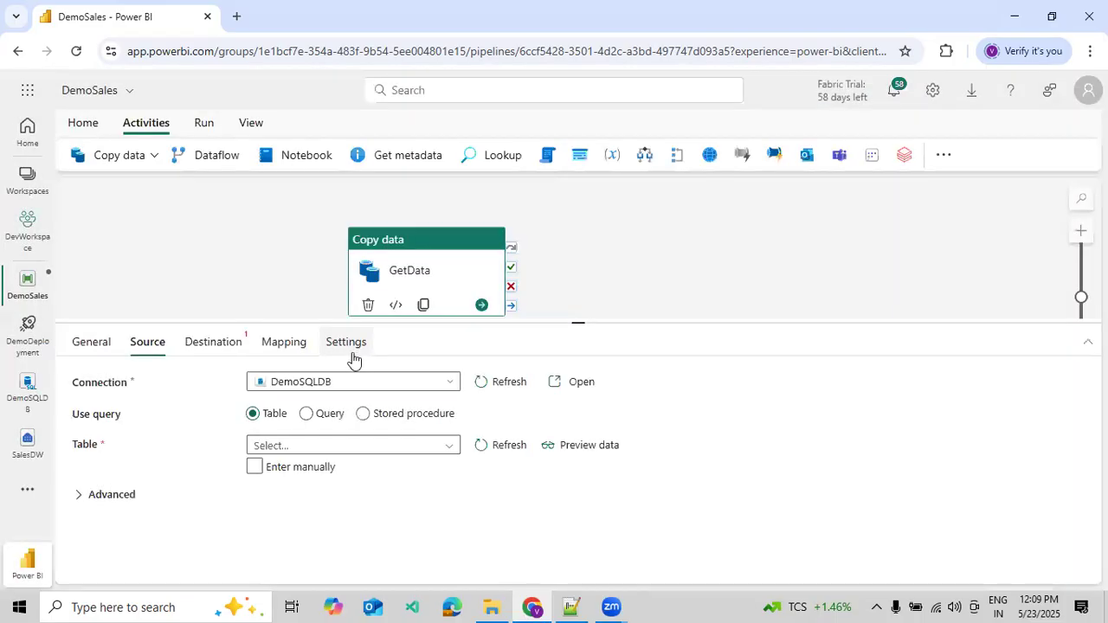
{"action": "left_click", "coordinate": [386, 452]}
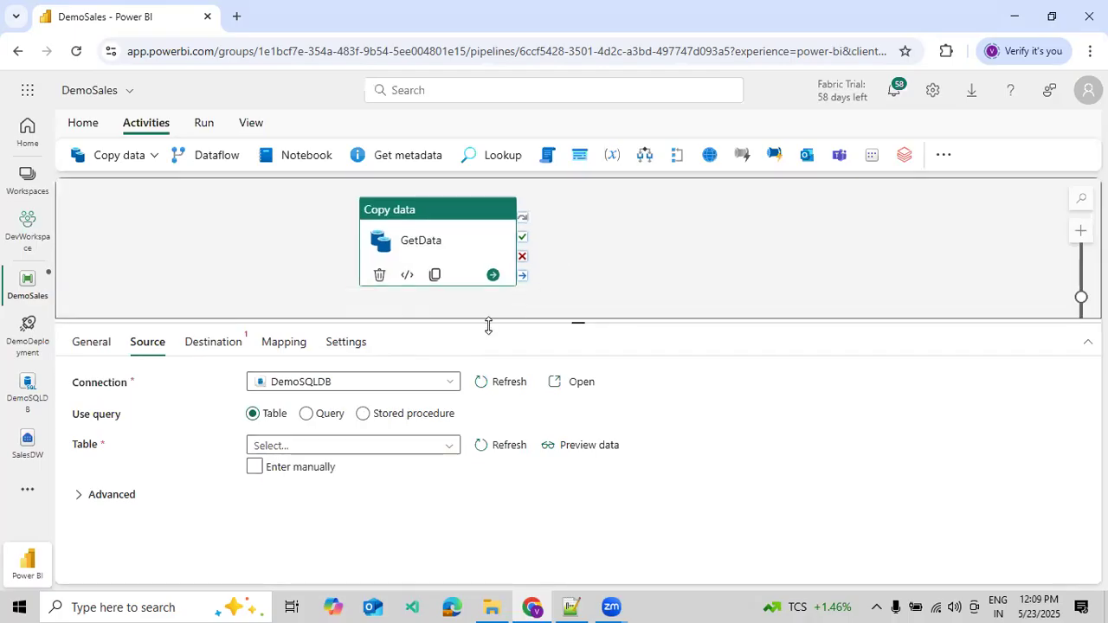
{"action": "left_click_drag", "start_coordinate": [487, 322], "coordinate": [493, 270]}
{"action": "left_click", "coordinate": [430, 392]}
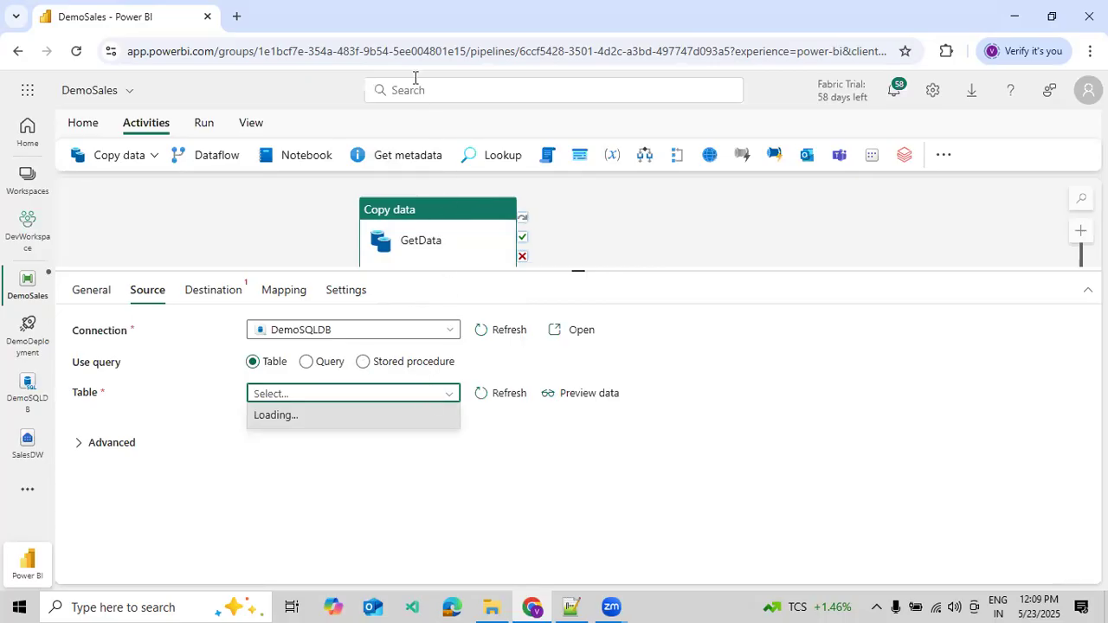
Step: Open a Power BI workspace page in a new browser tab
{"action": "key", "text": "ctrl+t"}
{"action": "type", "text": "o"}
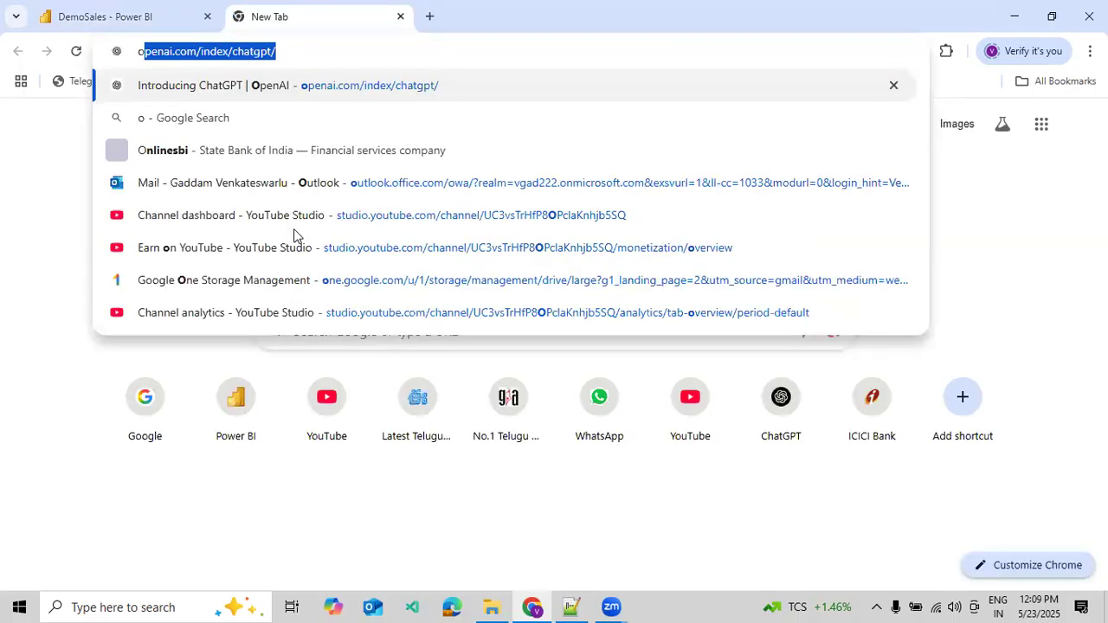
{"action": "key", "text": "ctrl+a"}
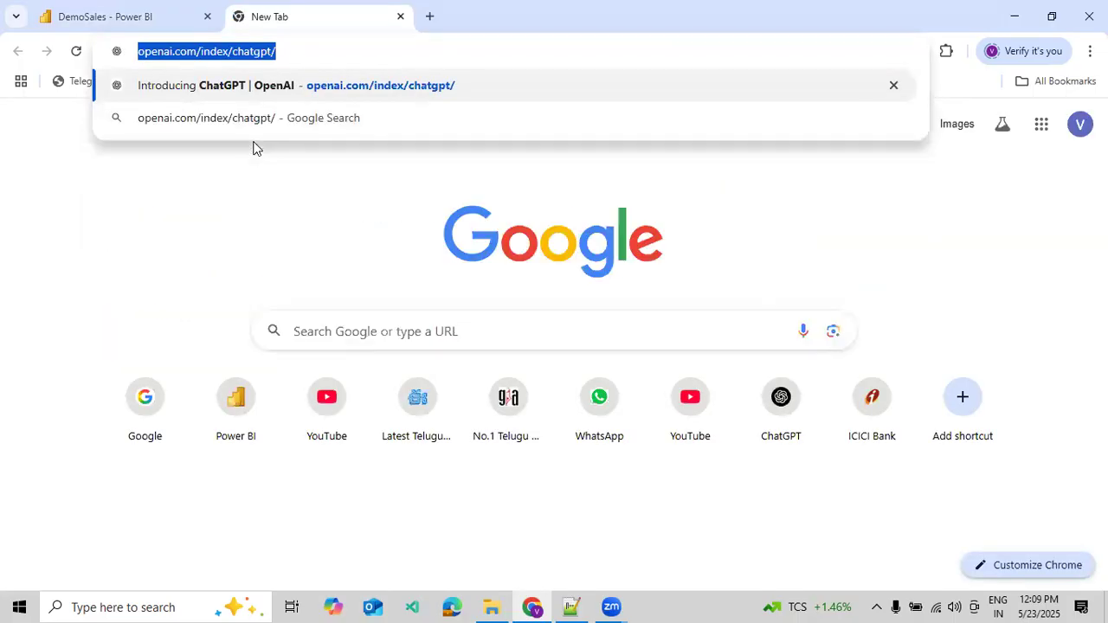
{"action": "type", "text": "po"}
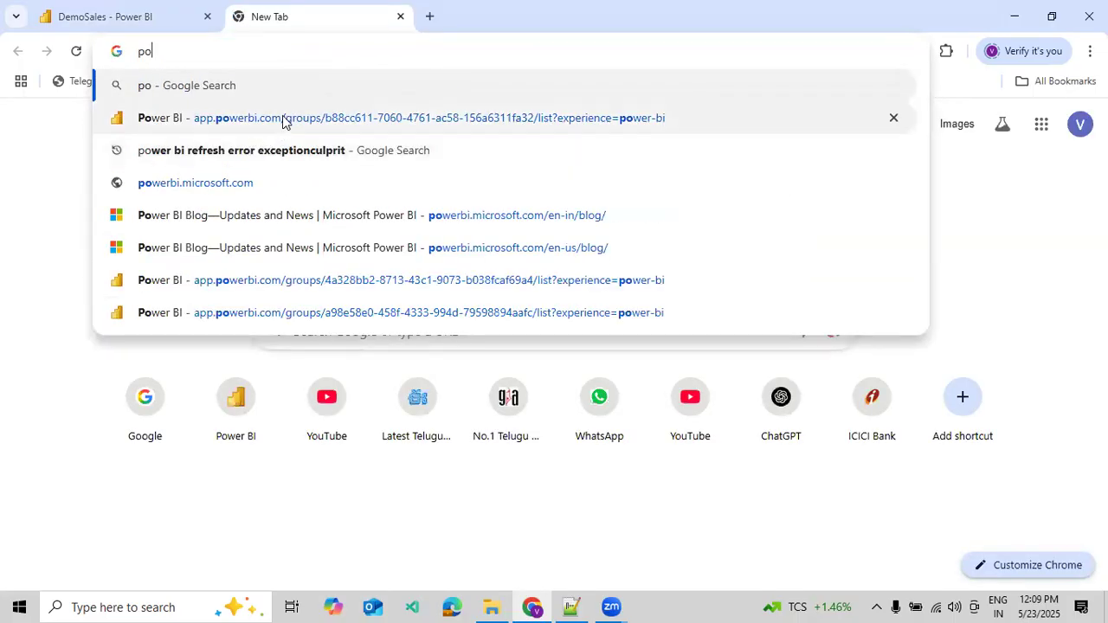
{"action": "left_click", "coordinate": [285, 117]}
Step: Return to the DemoSales pipeline and choose dbo.EmpData as the source table
{"action": "left_click", "coordinate": [143, 19]}
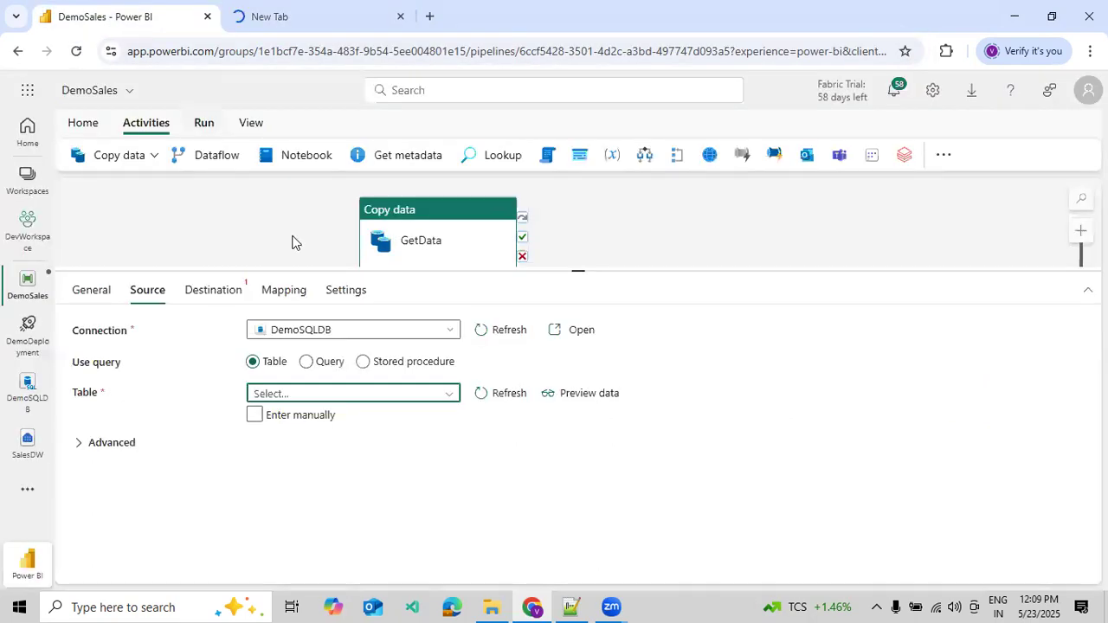
{"action": "left_click", "coordinate": [408, 395]}
{"action": "left_click", "coordinate": [364, 417]}
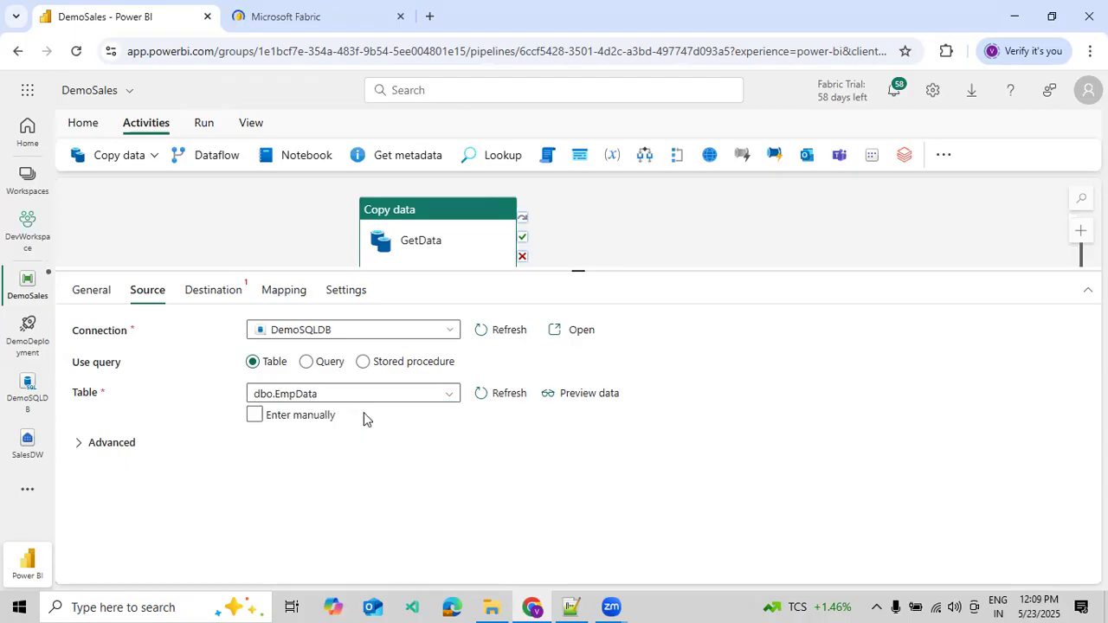
Step: Set the GetData destination to the SalesDW warehouse in DevWorkspace, browsing the OneLake catalog filtered to the Warehouse type
{"action": "left_click", "coordinate": [227, 293]}
{"action": "left_click", "coordinate": [381, 333]}
{"action": "left_click", "coordinate": [344, 461]}
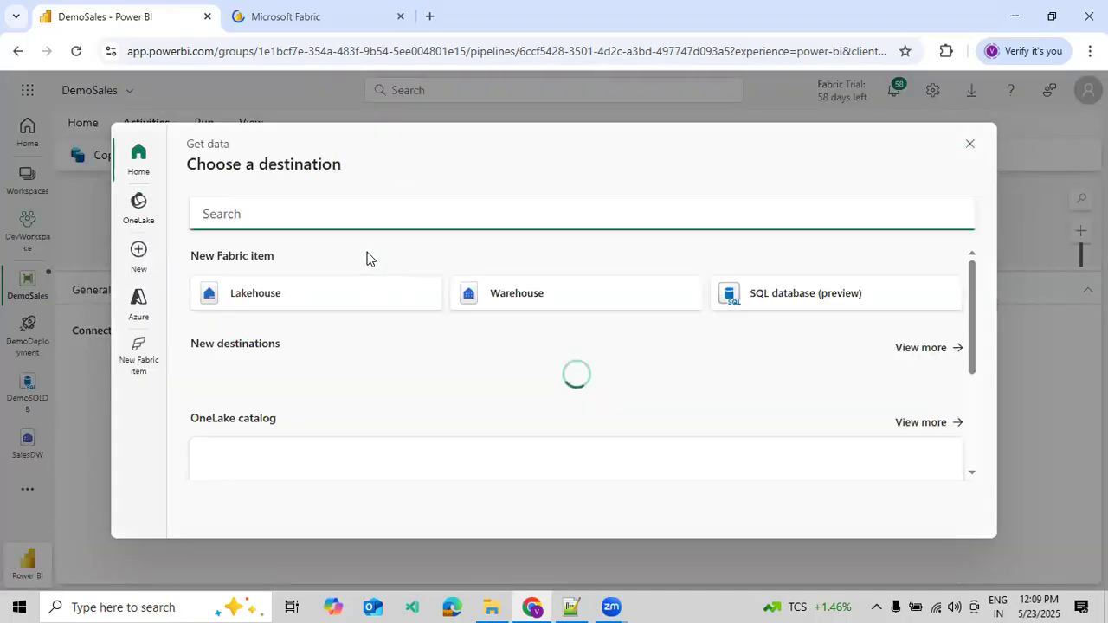
{"action": "left_click", "coordinate": [136, 212]}
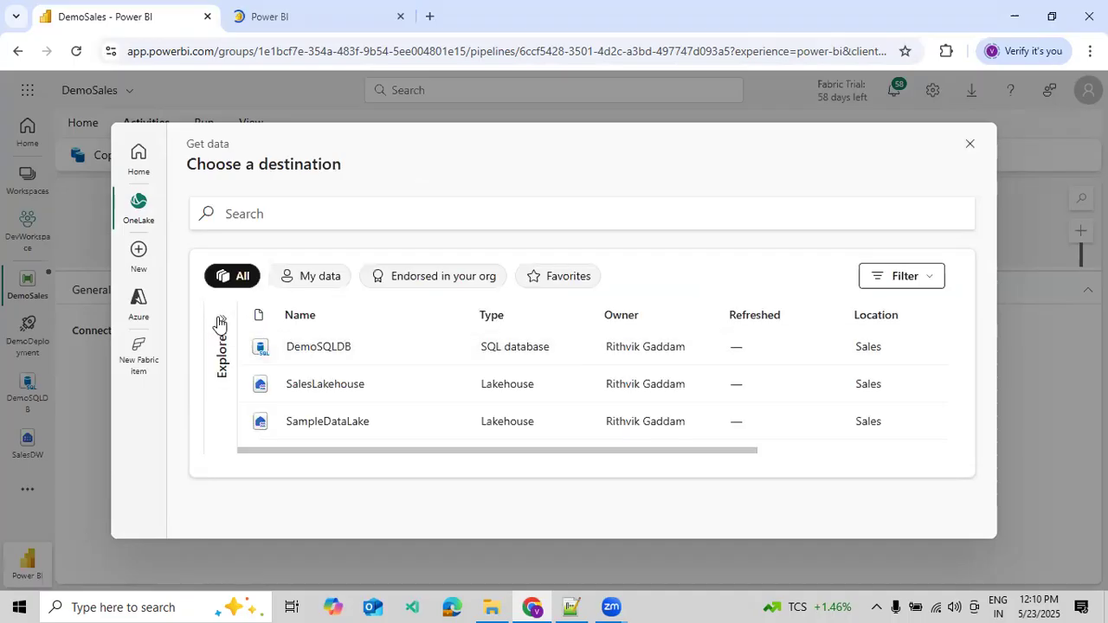
{"action": "left_click", "coordinate": [222, 320]}
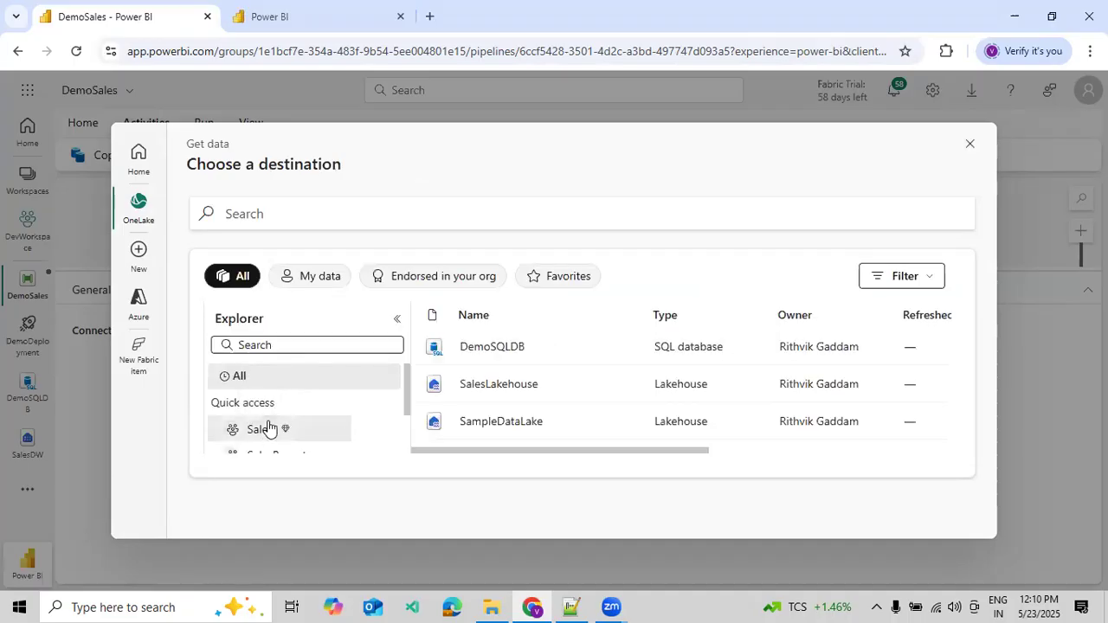
{"action": "scroll", "coordinate": [268, 431], "scroll_direction": "down", "scroll_amount": 2}
{"action": "left_click", "coordinate": [290, 444]}
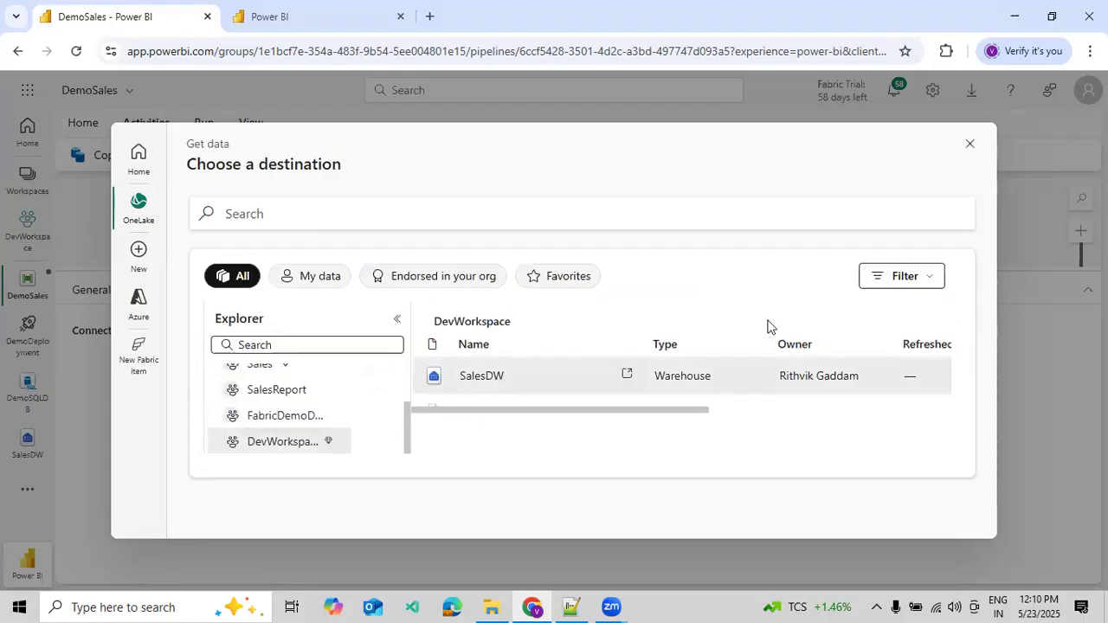
{"action": "left_click", "coordinate": [904, 275]}
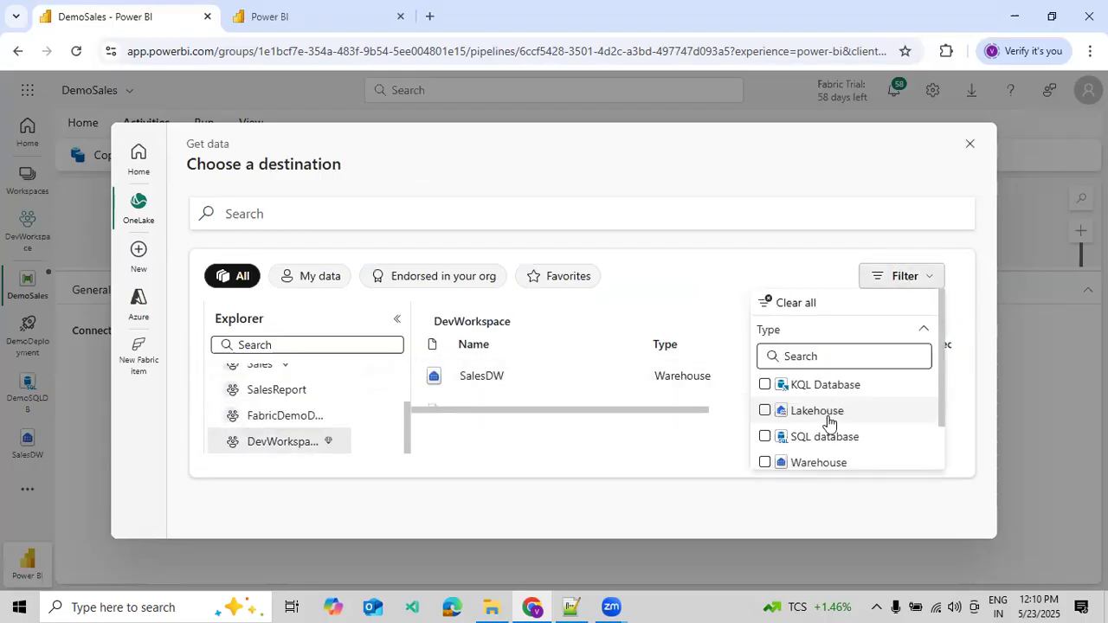
{"action": "left_click", "coordinate": [819, 462]}
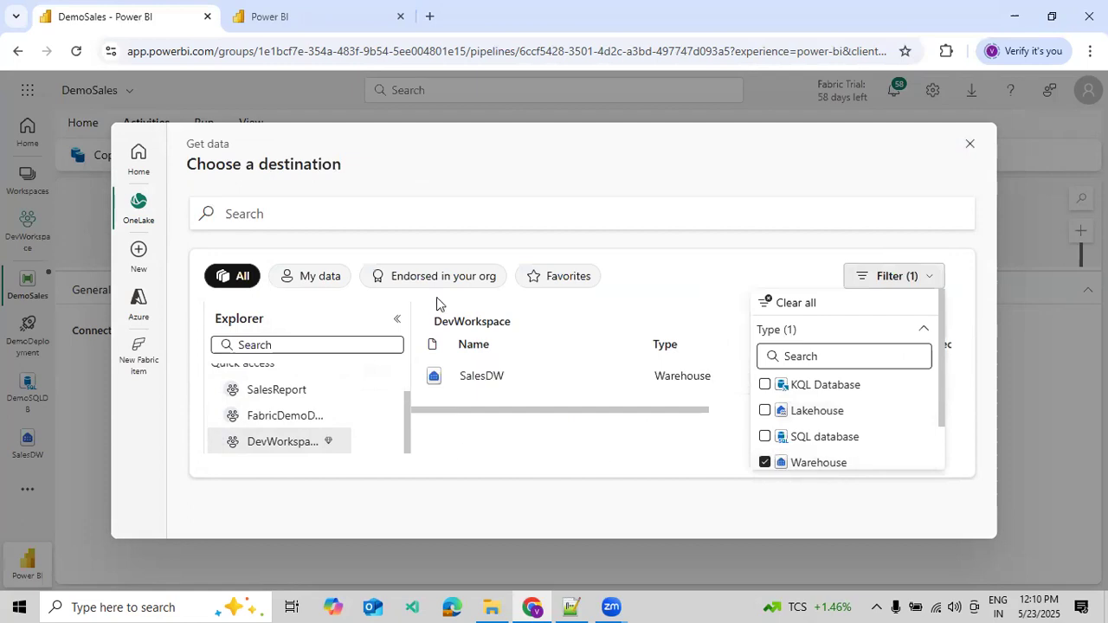
{"action": "left_click", "coordinate": [399, 362]}
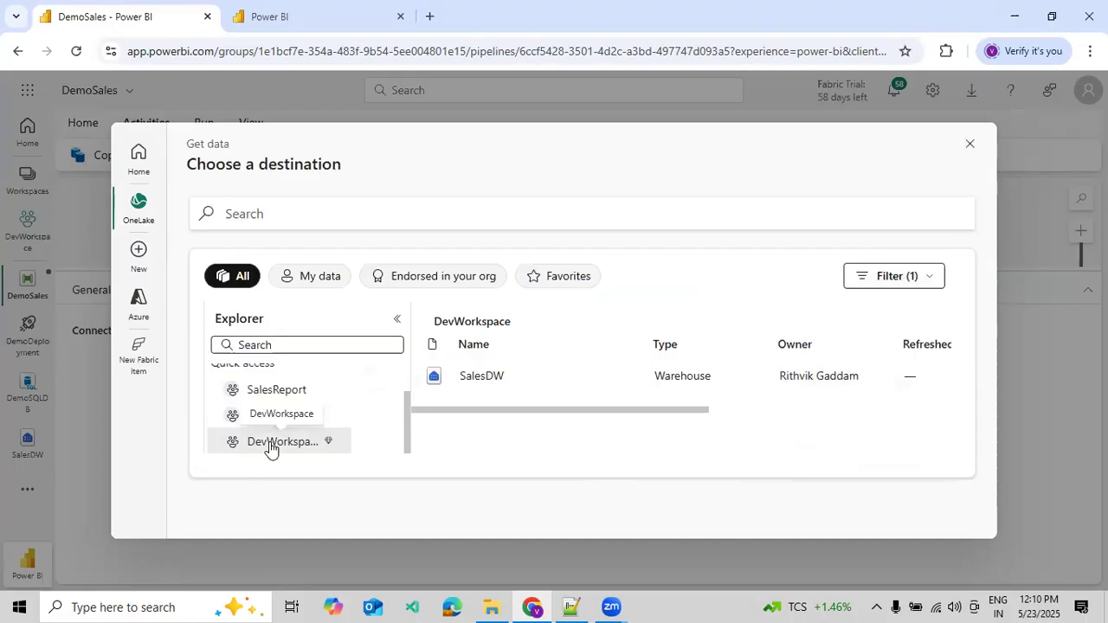
{"action": "left_click", "coordinate": [484, 375]}
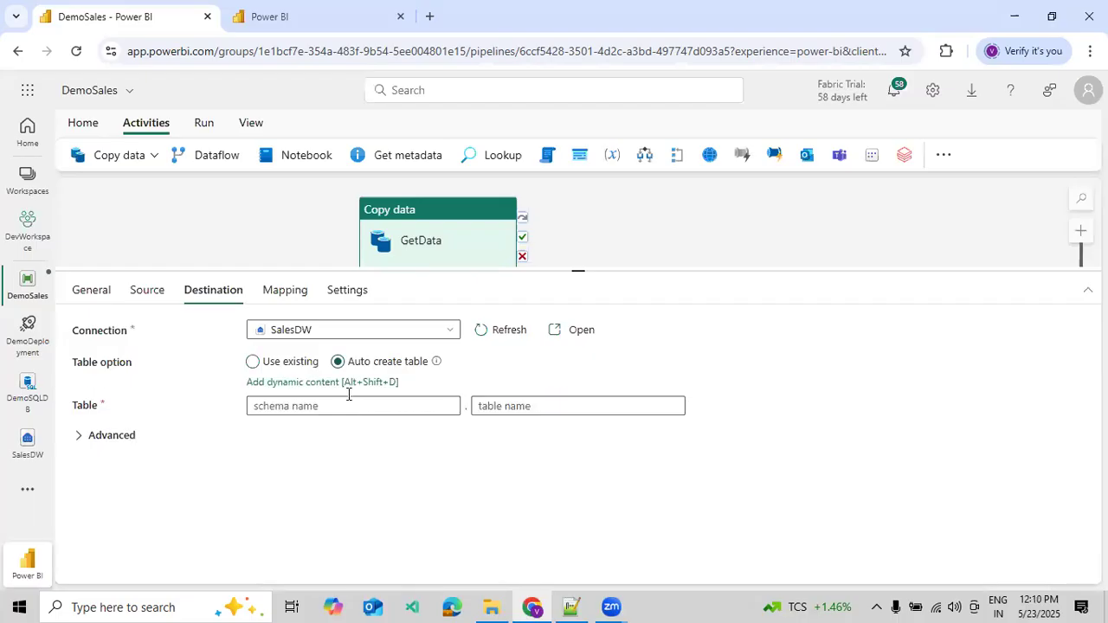
Step: Enter dbo as the schema and TempDataProcess as the name of the auto-created destination table
{"action": "left_click", "coordinate": [348, 398]}
{"action": "type", "text": "dbo"}
{"action": "key", "text": "Tab"}
{"action": "type", "text": "T"}
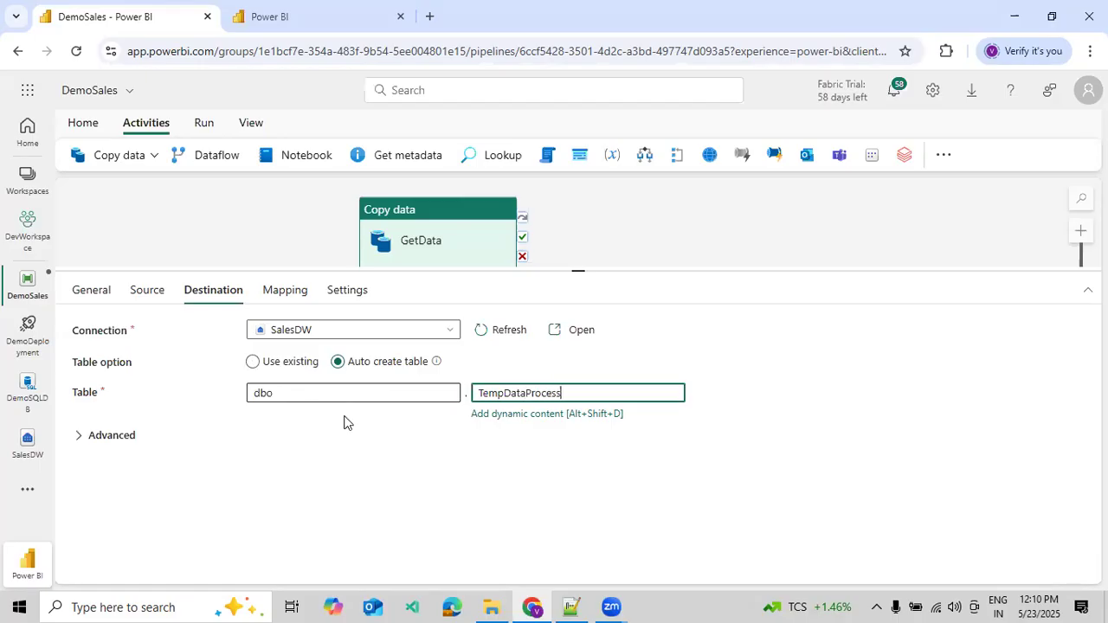
Step: Review the source and destination settings of the GetData activity
{"action": "left_click", "coordinate": [143, 291]}
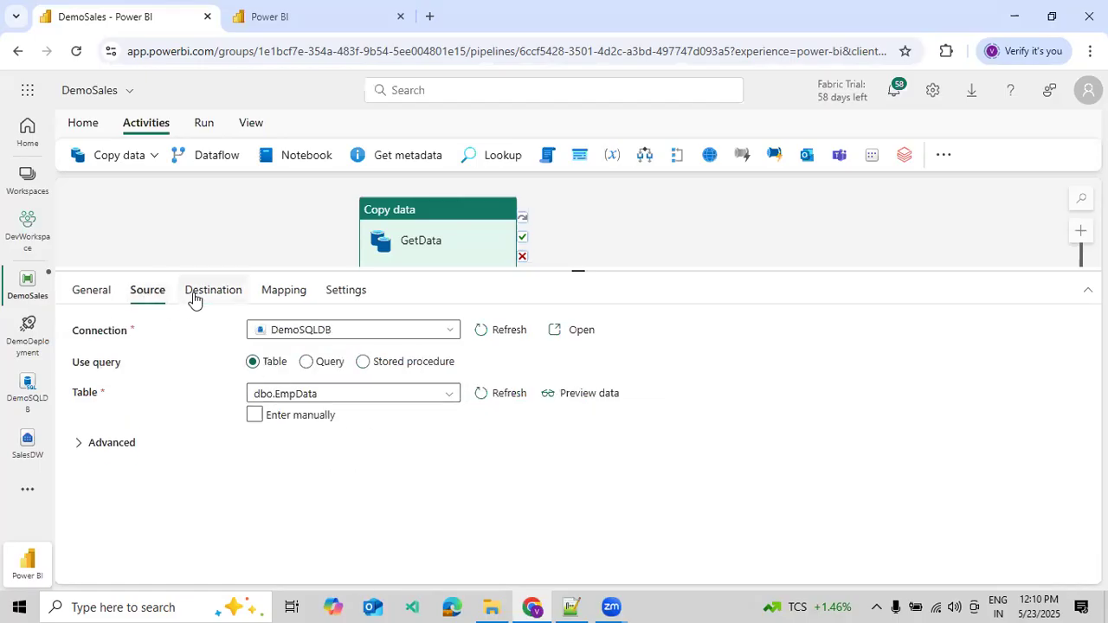
{"action": "left_click", "coordinate": [194, 299]}
{"action": "left_click", "coordinate": [132, 294]}
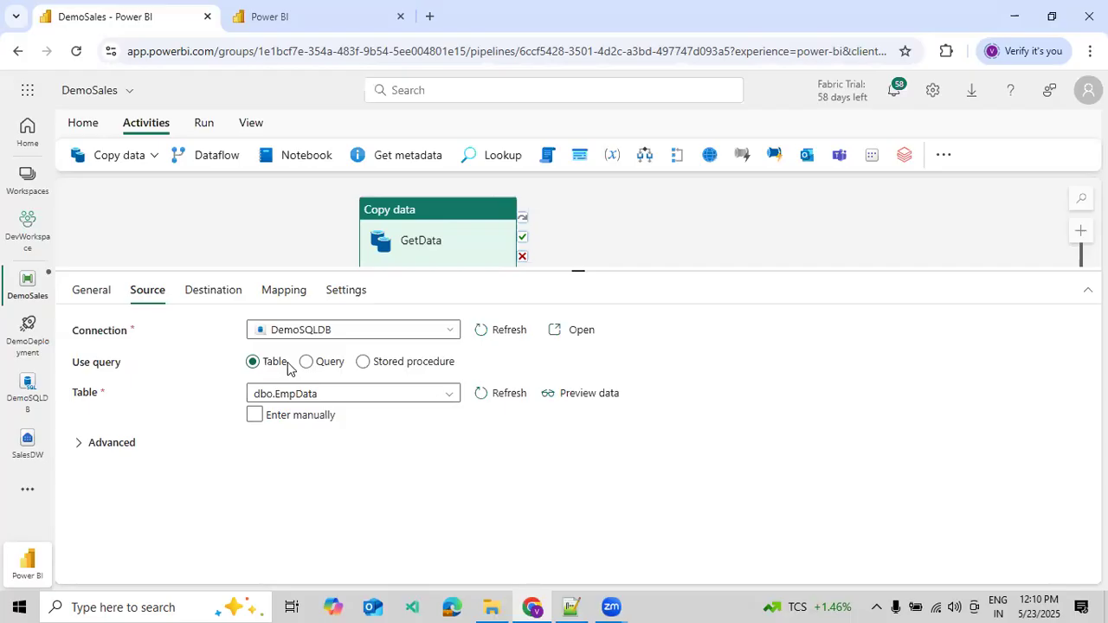
{"action": "left_click", "coordinate": [286, 235]}
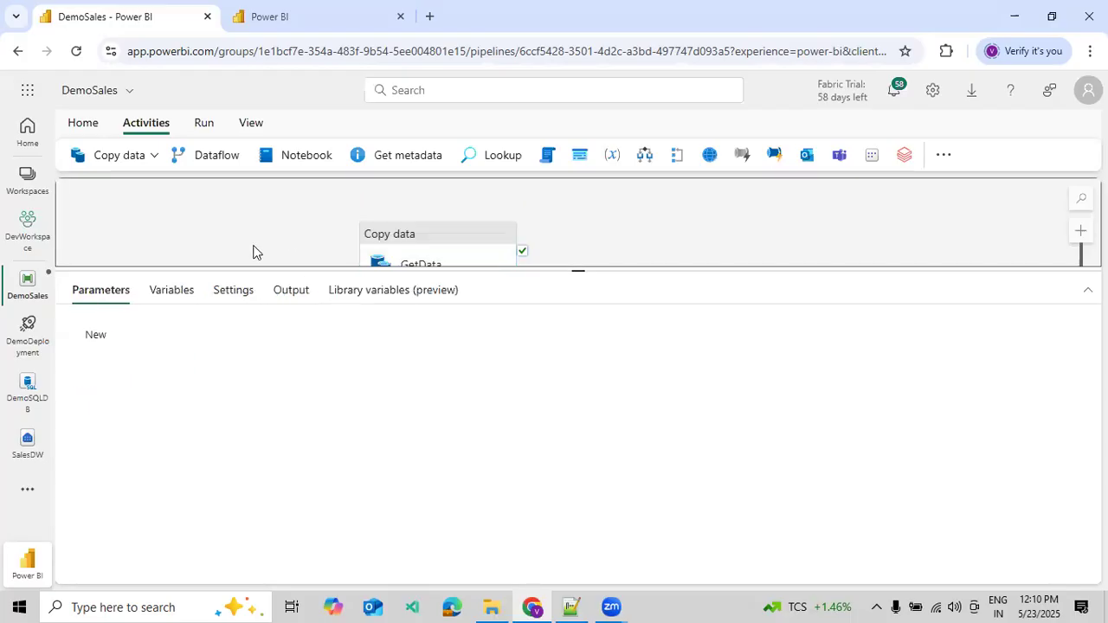
{"action": "left_click", "coordinate": [398, 247]}
{"action": "left_click", "coordinate": [214, 289]}
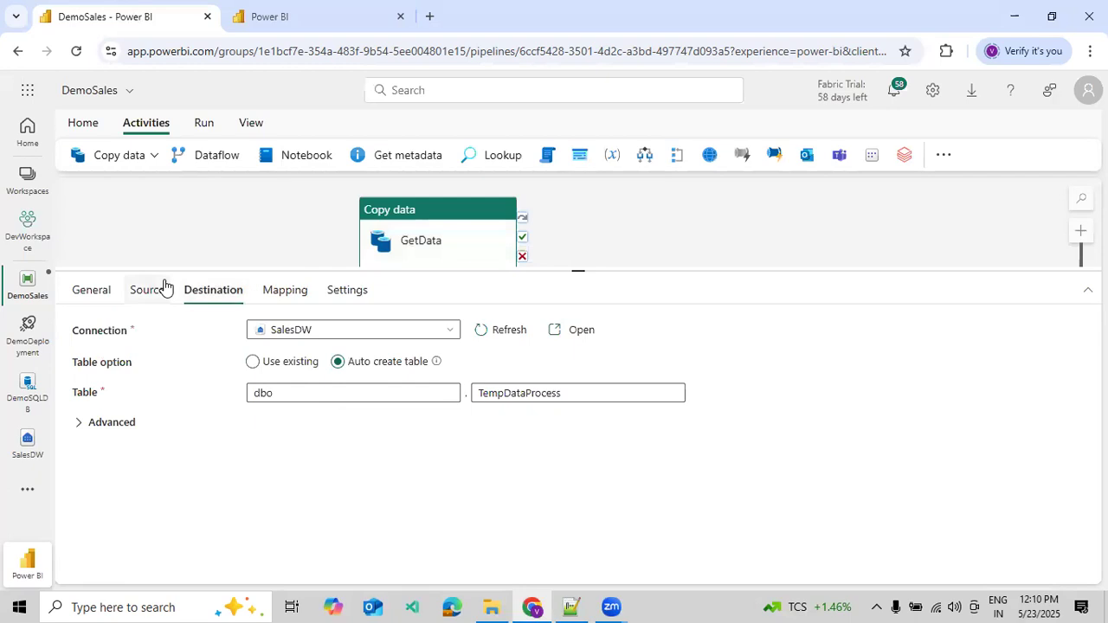
{"action": "left_click", "coordinate": [164, 286]}
{"action": "left_click", "coordinate": [155, 240]}
Step: Validate the DemoSales pipeline and close the validation output
{"action": "left_click", "coordinate": [201, 123]}
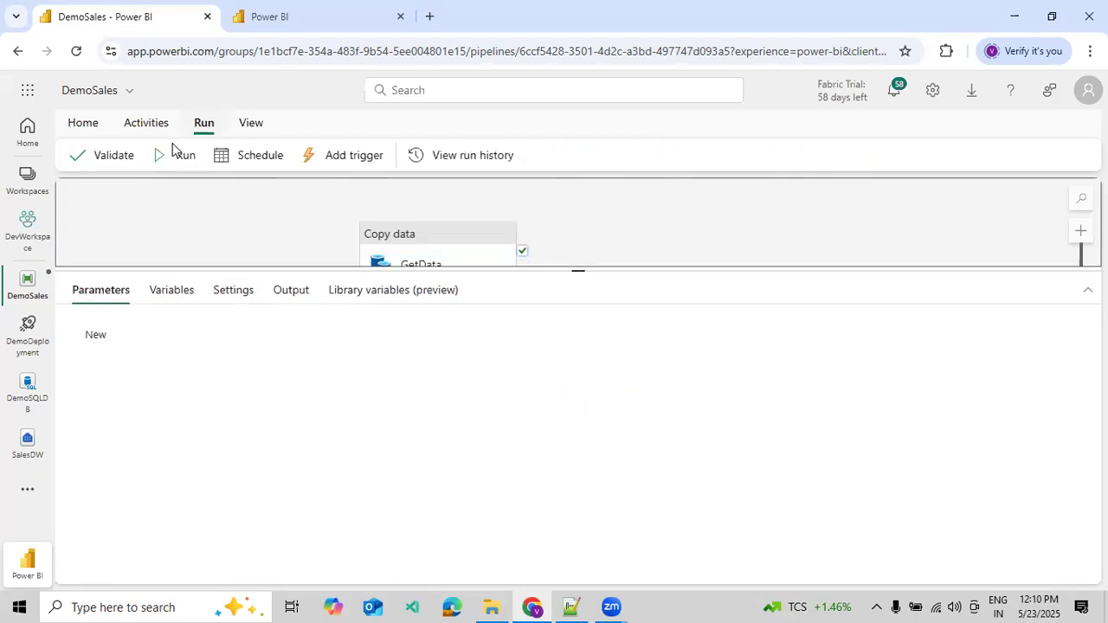
{"action": "left_click", "coordinate": [115, 161]}
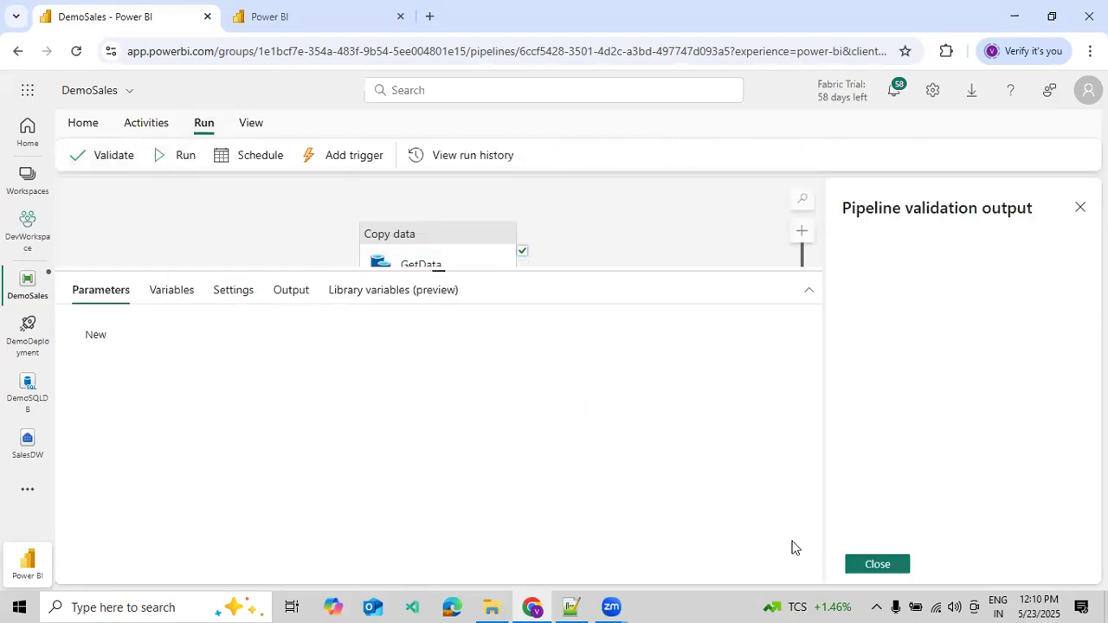
{"action": "left_click", "coordinate": [856, 564]}
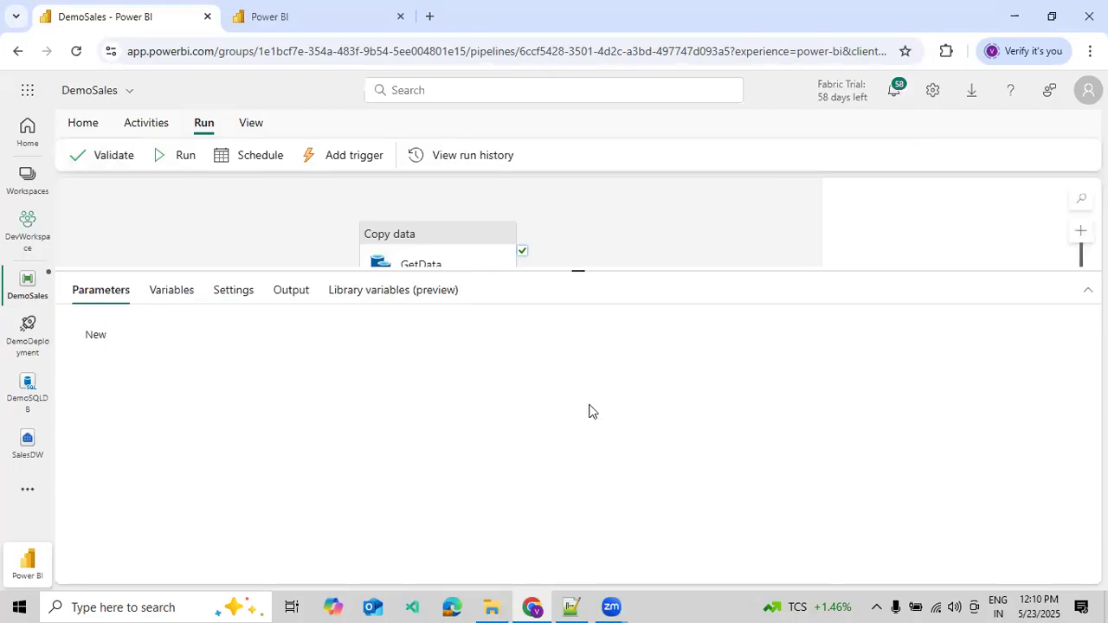
Step: Save the pending changes and run the DemoSales pipeline
{"action": "left_click", "coordinate": [178, 160]}
{"action": "left_click", "coordinate": [549, 390]}
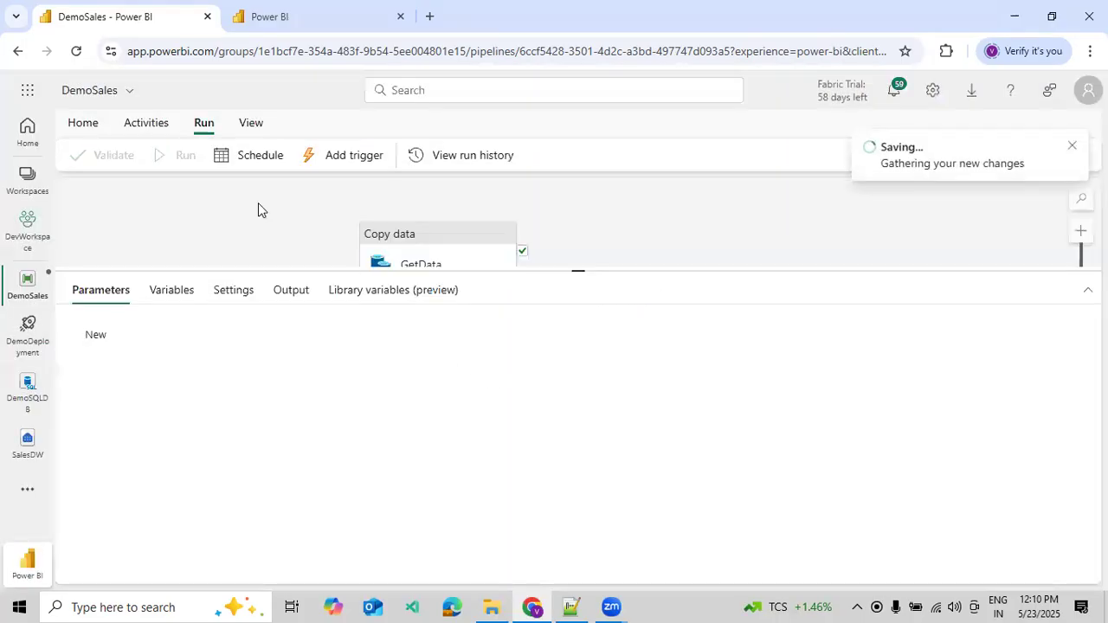
Step: Open the SalesDW warehouse from DevWorkspace in the second browser tab
{"action": "left_click", "coordinate": [255, 19]}
{"action": "left_click", "coordinate": [656, 383]}
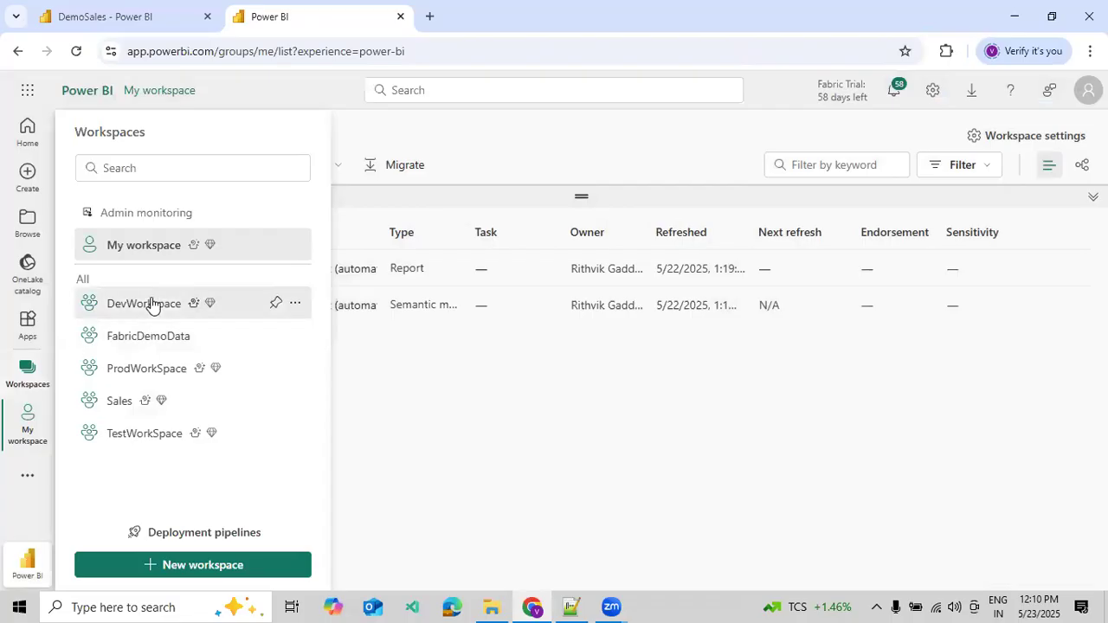
{"action": "left_click", "coordinate": [151, 304]}
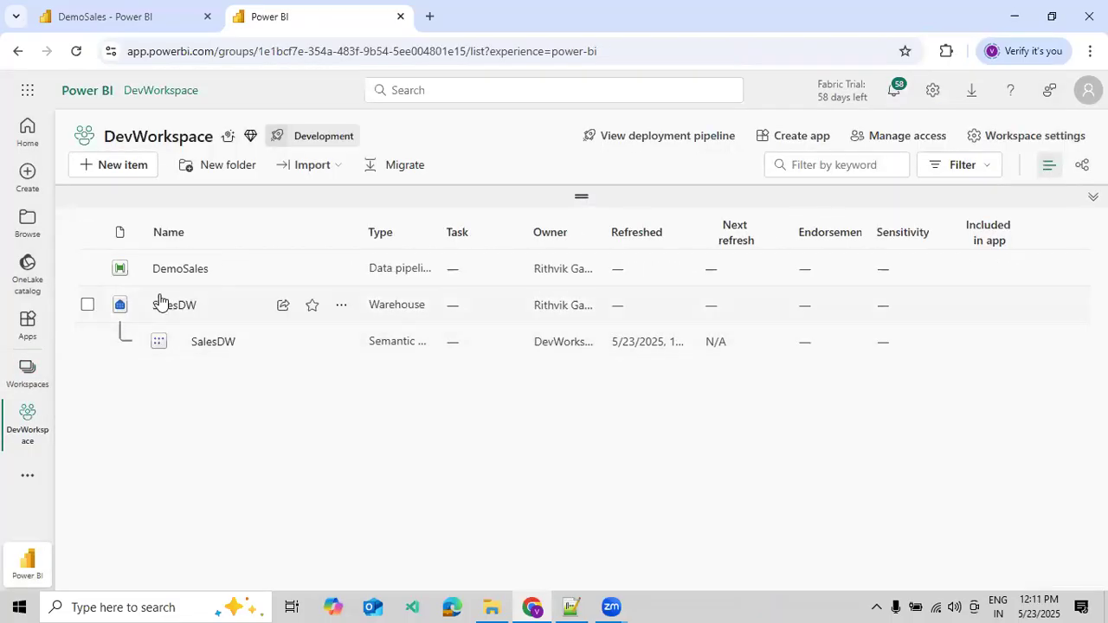
{"action": "left_click", "coordinate": [166, 310]}
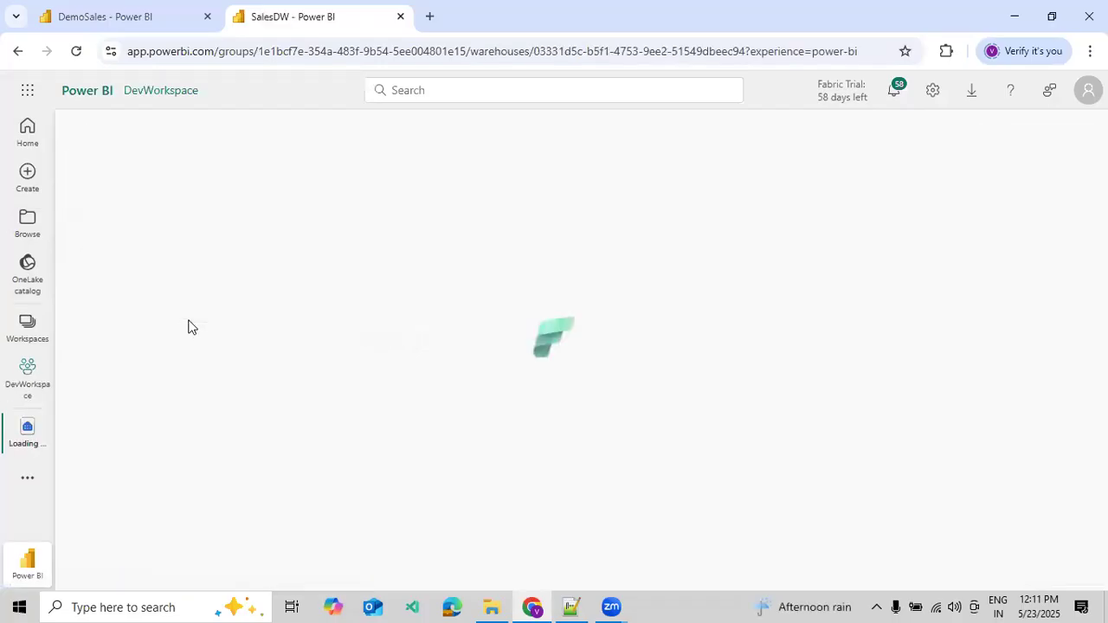
Step: Check the DemoSales run, and expand the dbo schema in SalesDW and refresh its Tables folder
{"action": "left_click", "coordinate": [98, 17]}
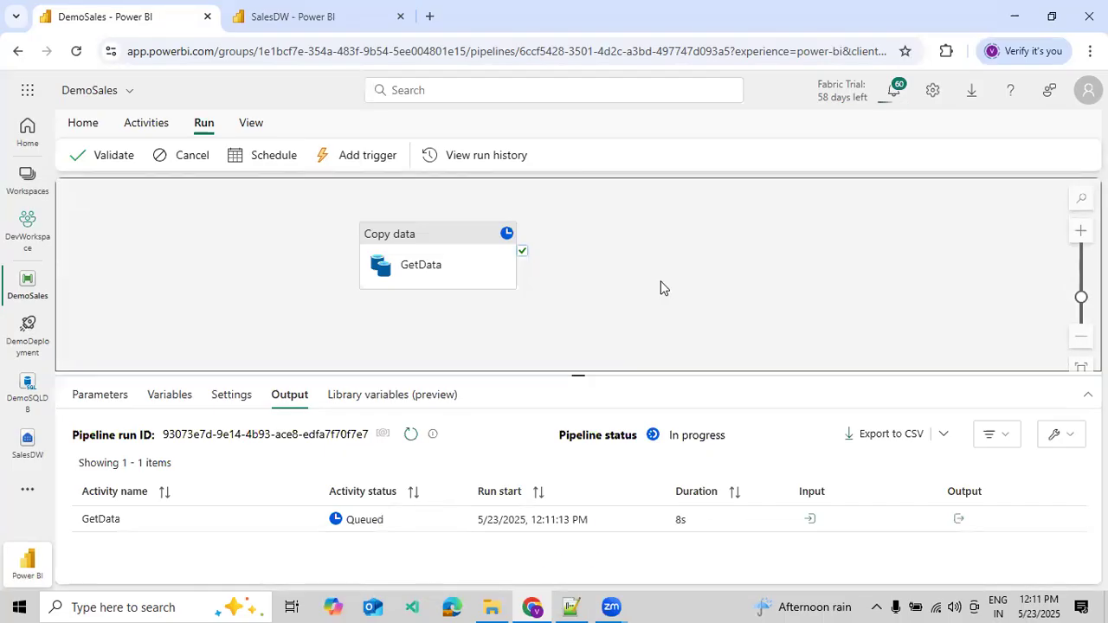
{"action": "left_click", "coordinate": [256, 24]}
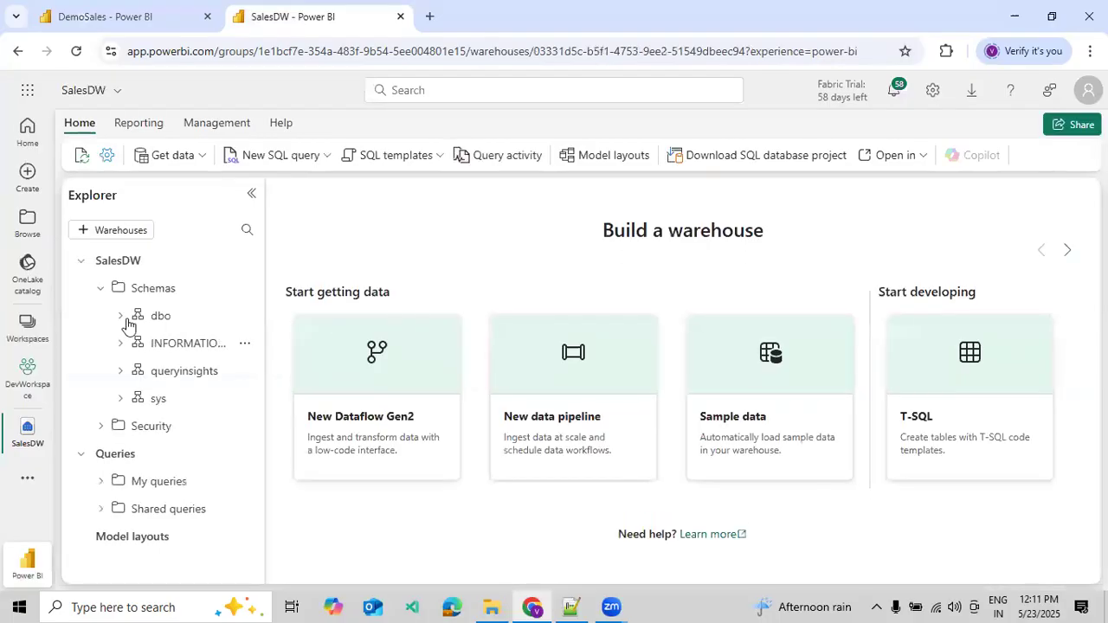
{"action": "left_click", "coordinate": [119, 316]}
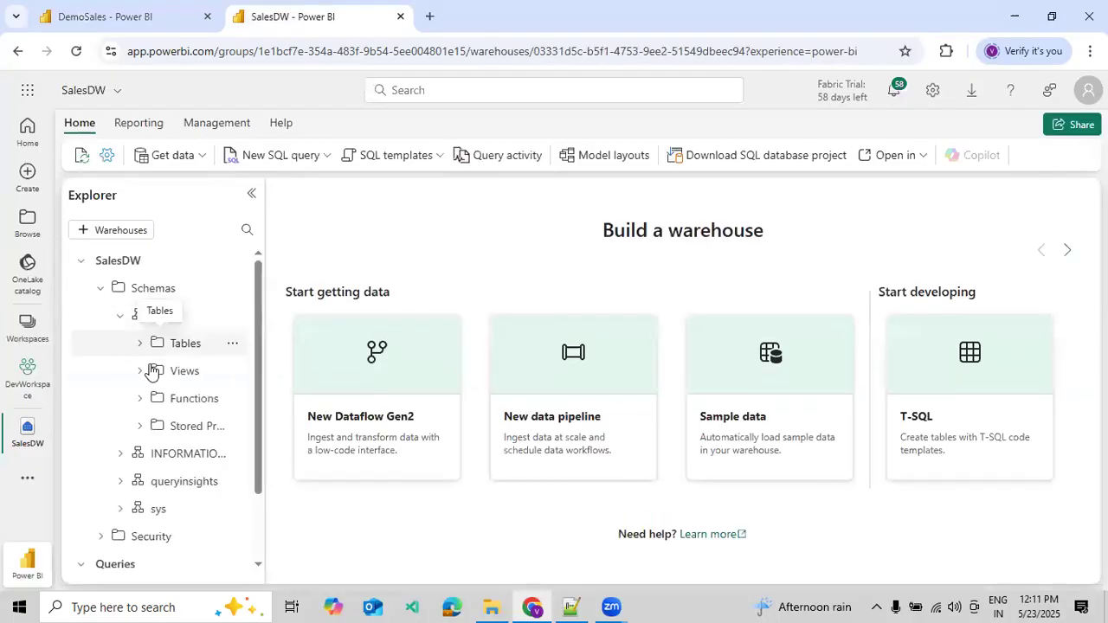
{"action": "left_click", "coordinate": [264, 427]}
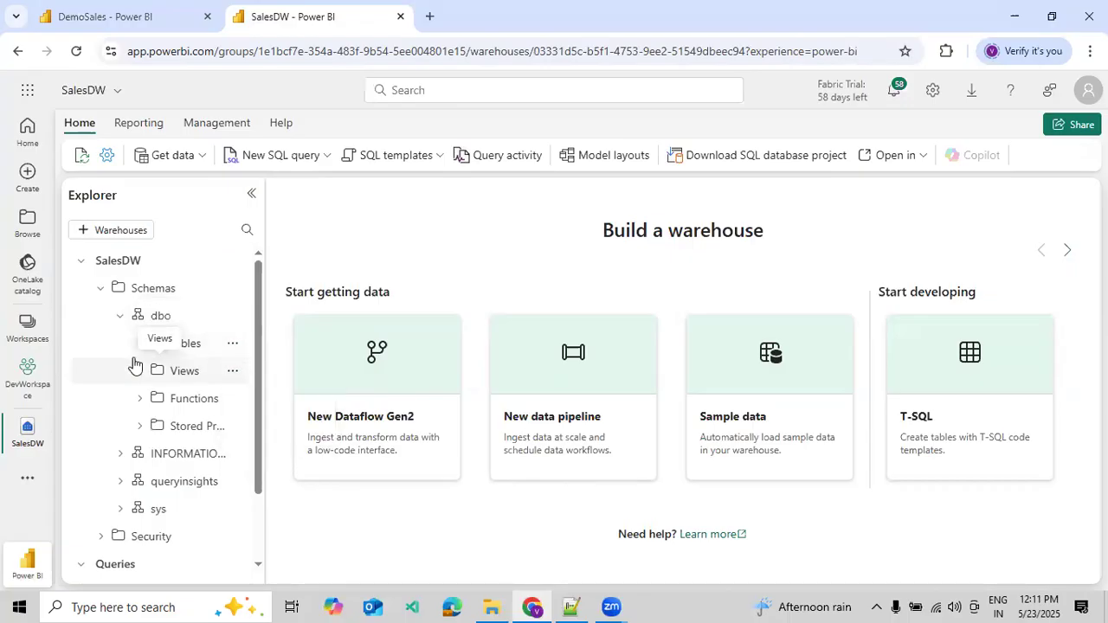
Step: Return to the DemoSales pipeline and refresh the status of its GetData activity run
{"action": "left_click", "coordinate": [128, 19]}
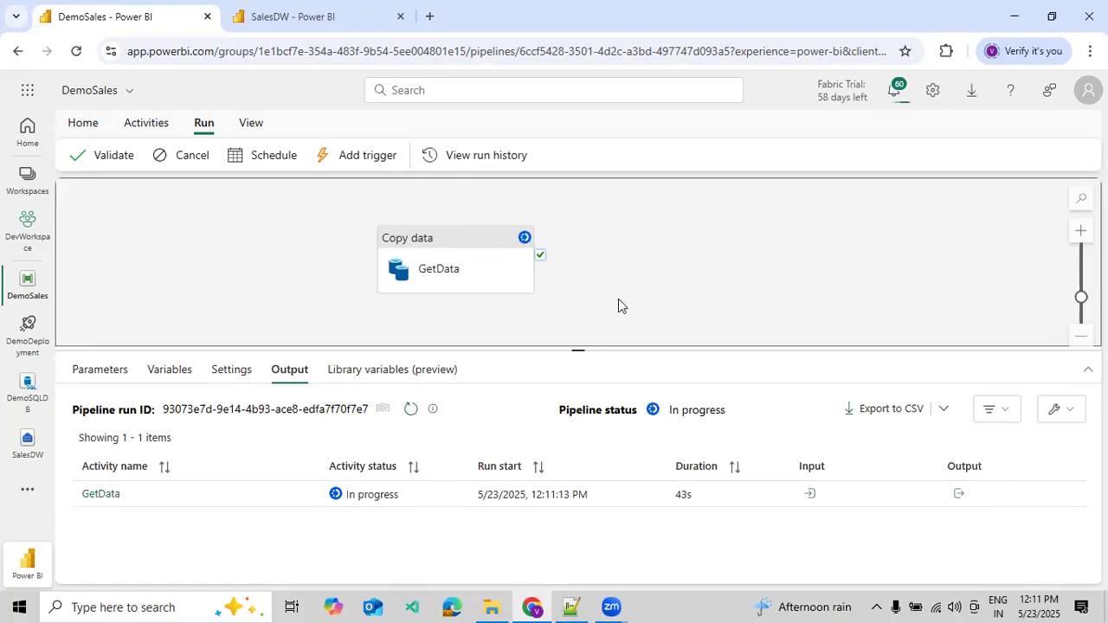
{"action": "left_click", "coordinate": [410, 408]}
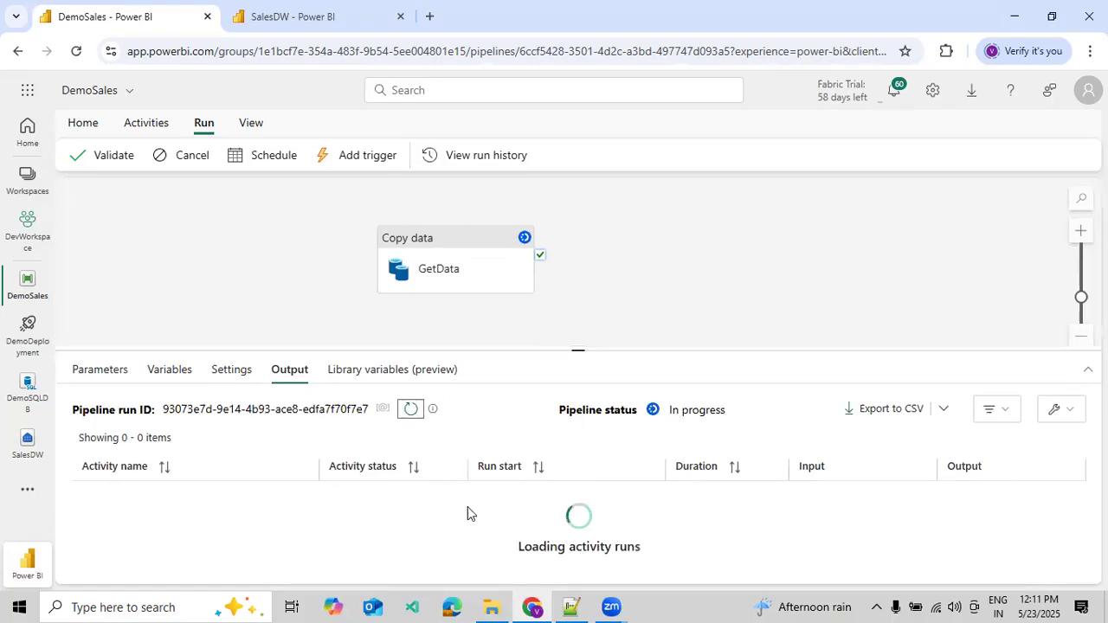
{"action": "left_click_drag", "start_coordinate": [680, 346], "coordinate": [680, 293]}
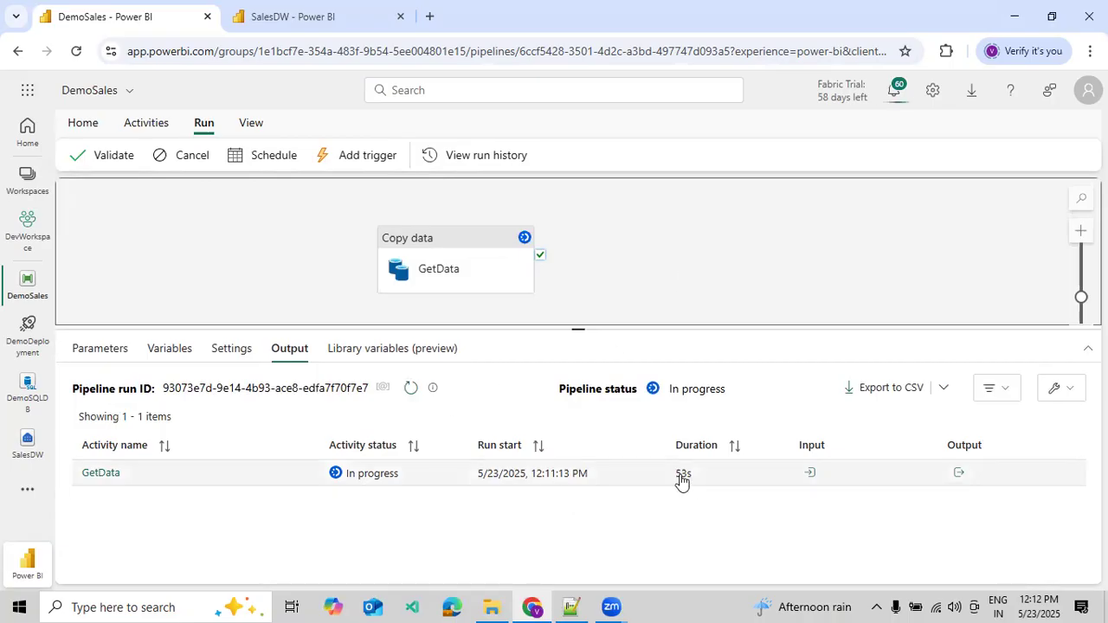
{"action": "left_click", "coordinate": [404, 391]}
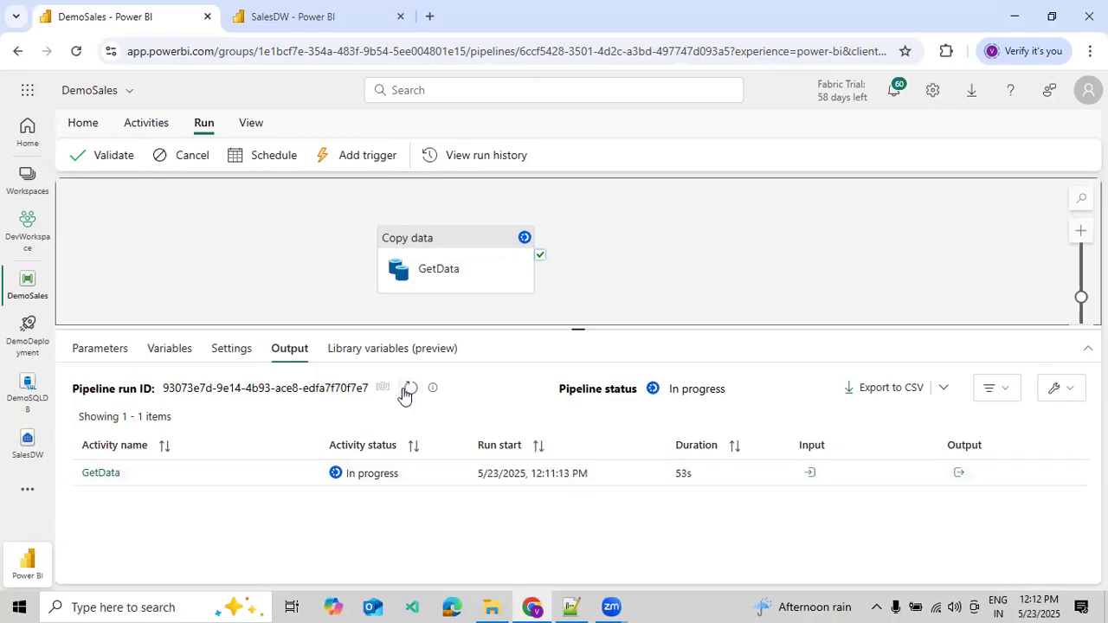
{"action": "left_click", "coordinate": [404, 391]}
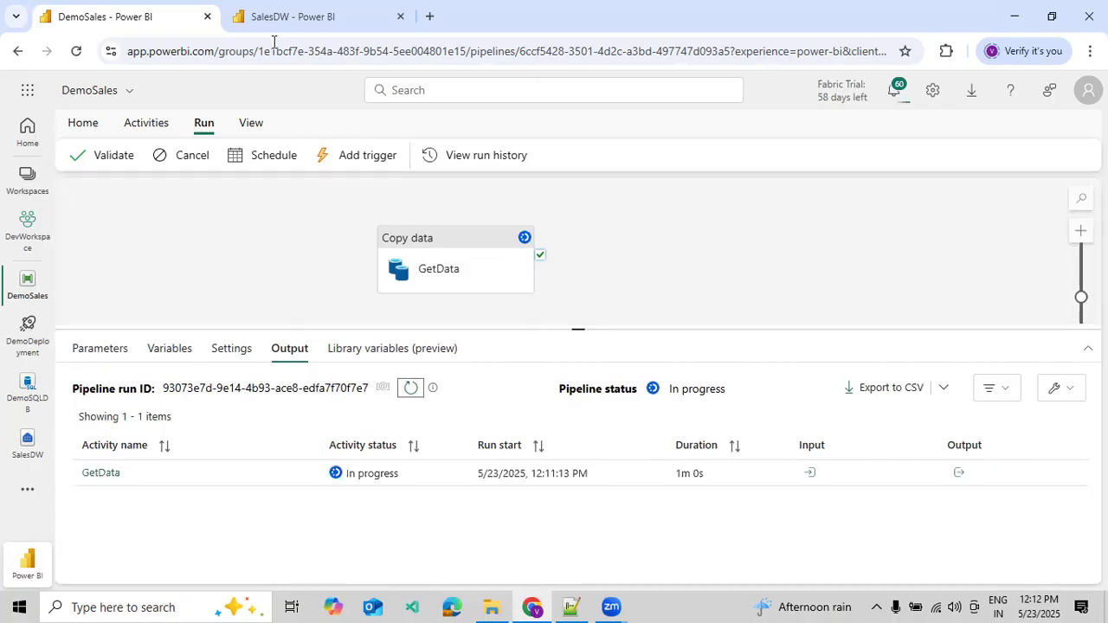
Step: Expand the Tables folder under the dbo schema of SalesDW to look for the new table
{"action": "key", "text": "ctrl+Tab"}
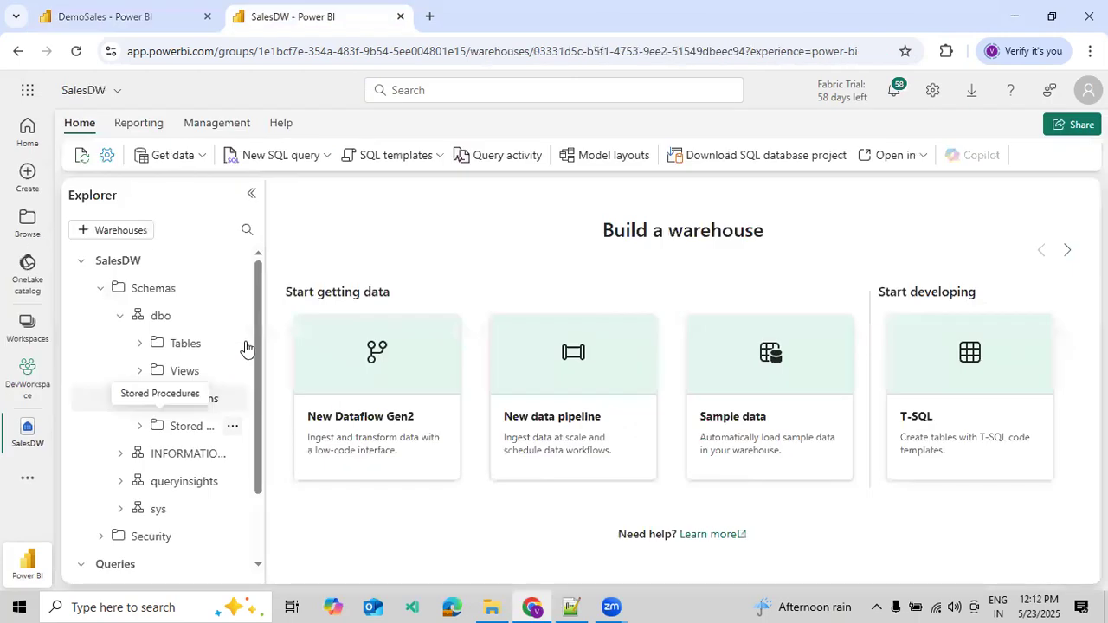
{"action": "left_click", "coordinate": [232, 342]}
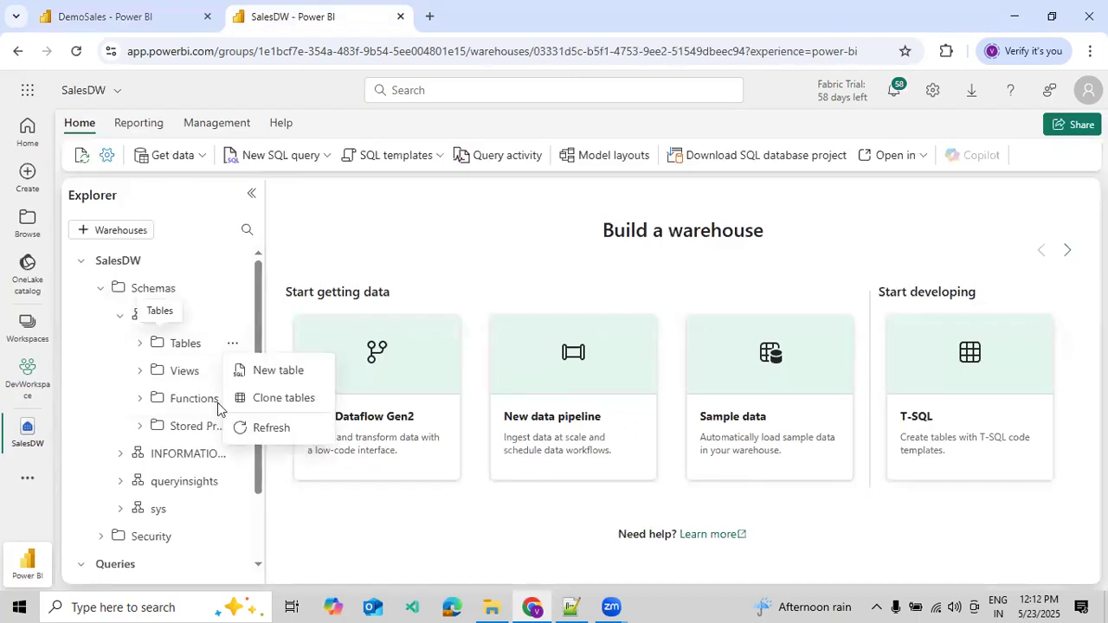
{"action": "left_click", "coordinate": [137, 345]}
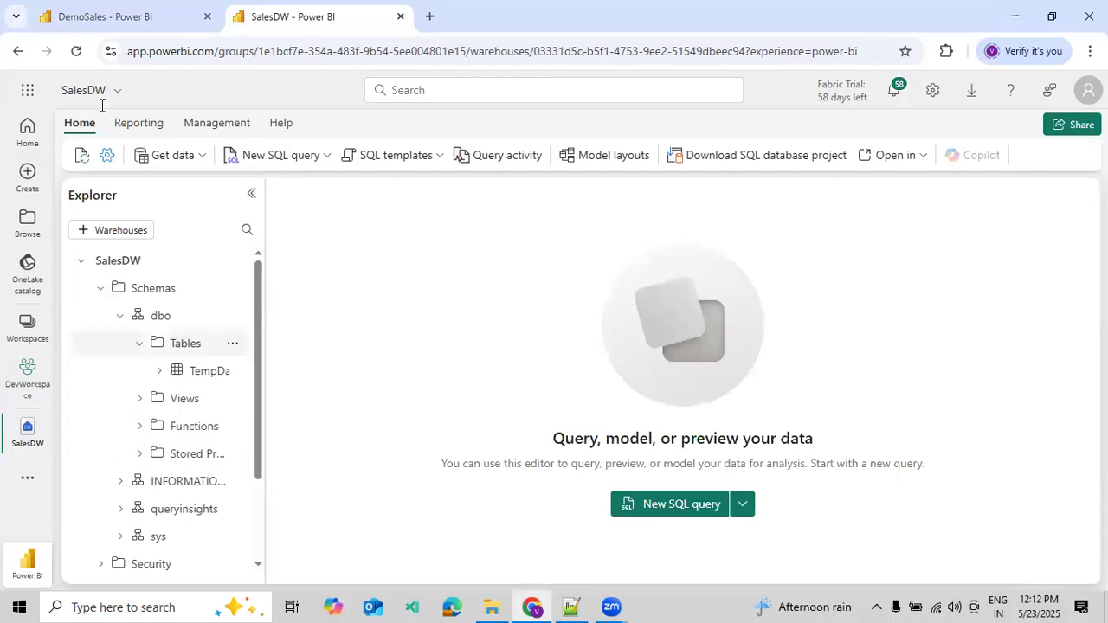
Step: Examine the rows read and rows copied in the GetData activity's run output, and close the output details
{"action": "left_click", "coordinate": [112, 16]}
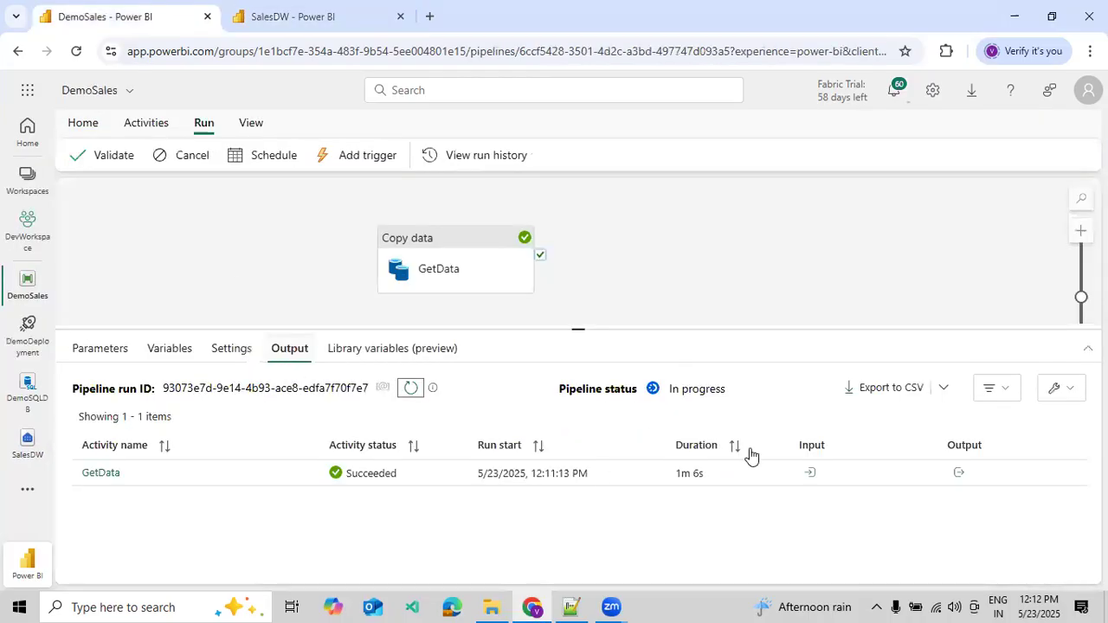
{"action": "left_click", "coordinate": [957, 473]}
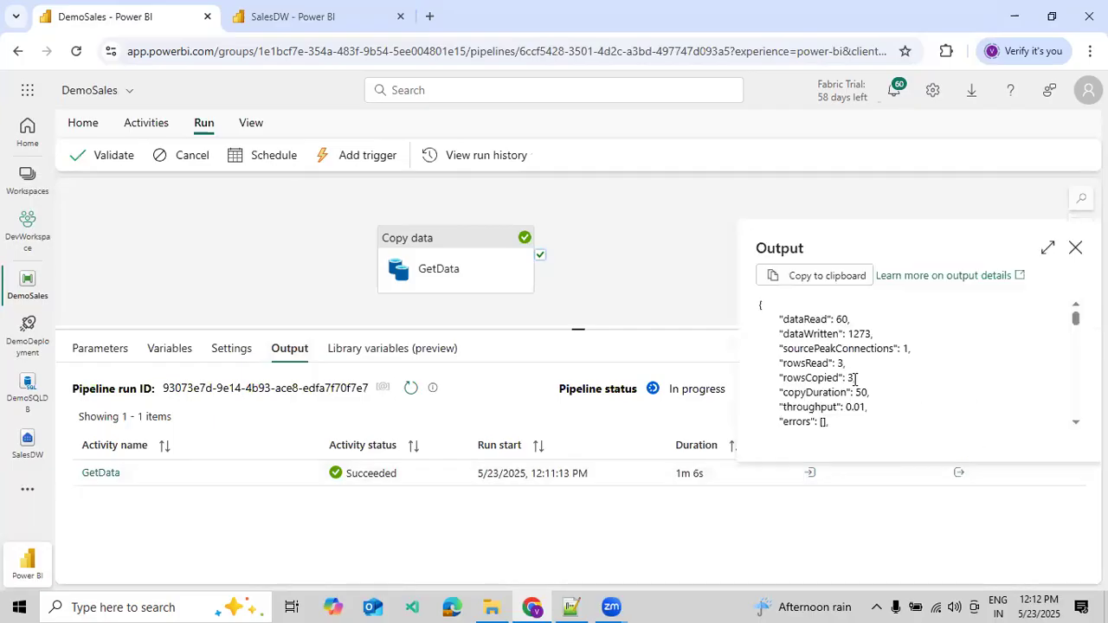
{"action": "left_click_drag", "start_coordinate": [780, 364], "coordinate": [857, 378]}
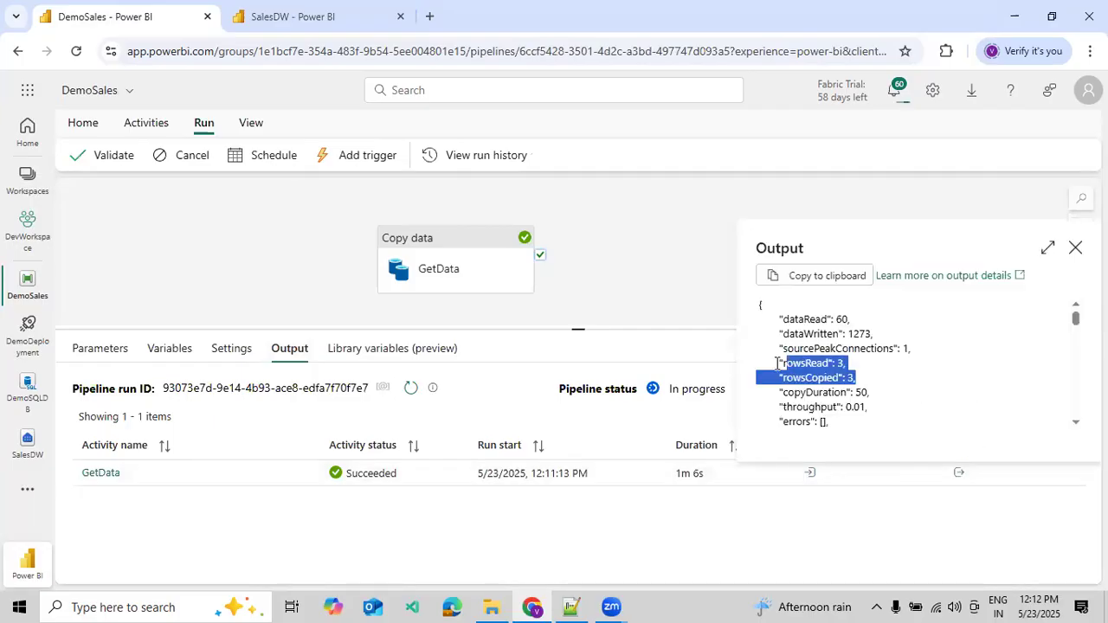
{"action": "left_click", "coordinate": [1075, 247]}
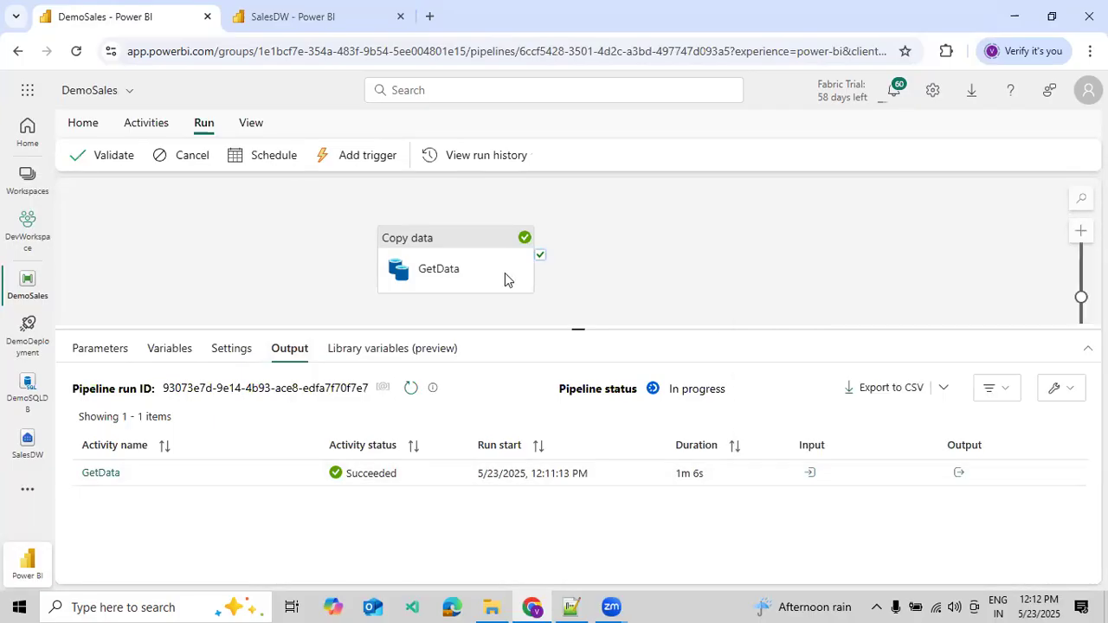
Step: Preview the data of the TempDataProcess table in the SalesDW warehouse
{"action": "left_click", "coordinate": [264, 26]}
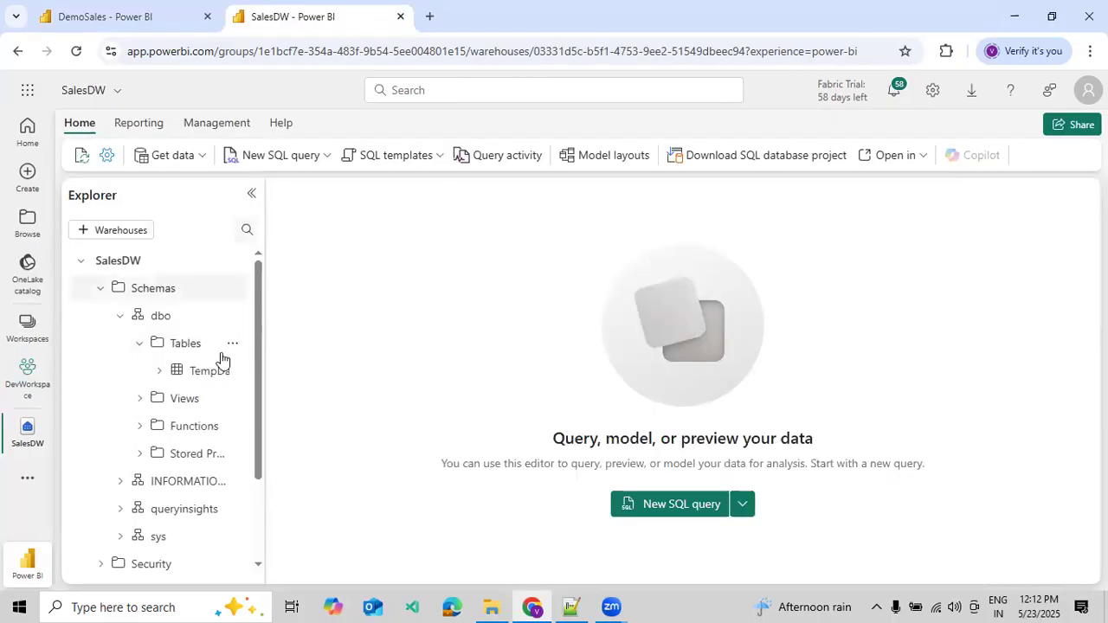
{"action": "left_click", "coordinate": [201, 376]}
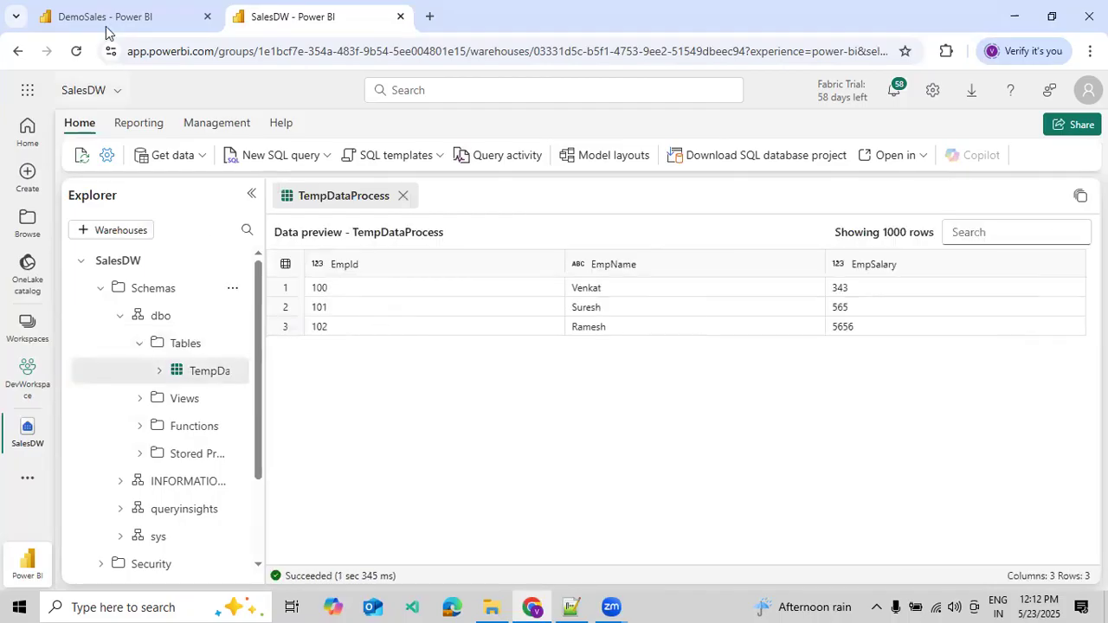
Step: Go from DemoSales to DevWorkspace and open its DemoDeployment deployment pipeline
{"action": "key", "text": "ctrl+shift+Tab"}
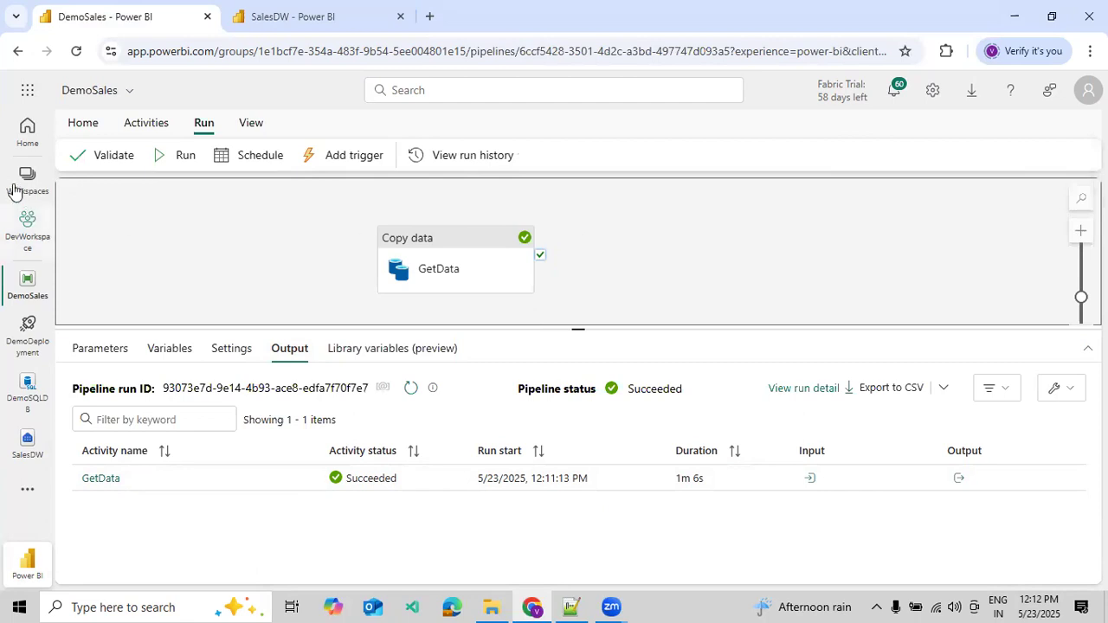
{"action": "left_click", "coordinate": [166, 309]}
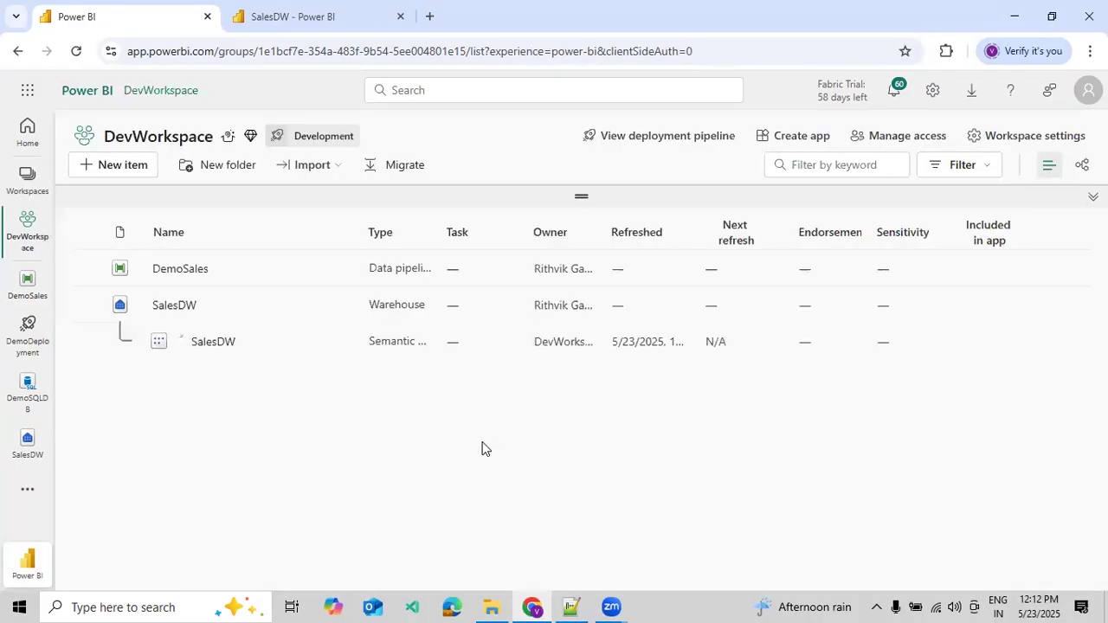
{"action": "left_click", "coordinate": [651, 143]}
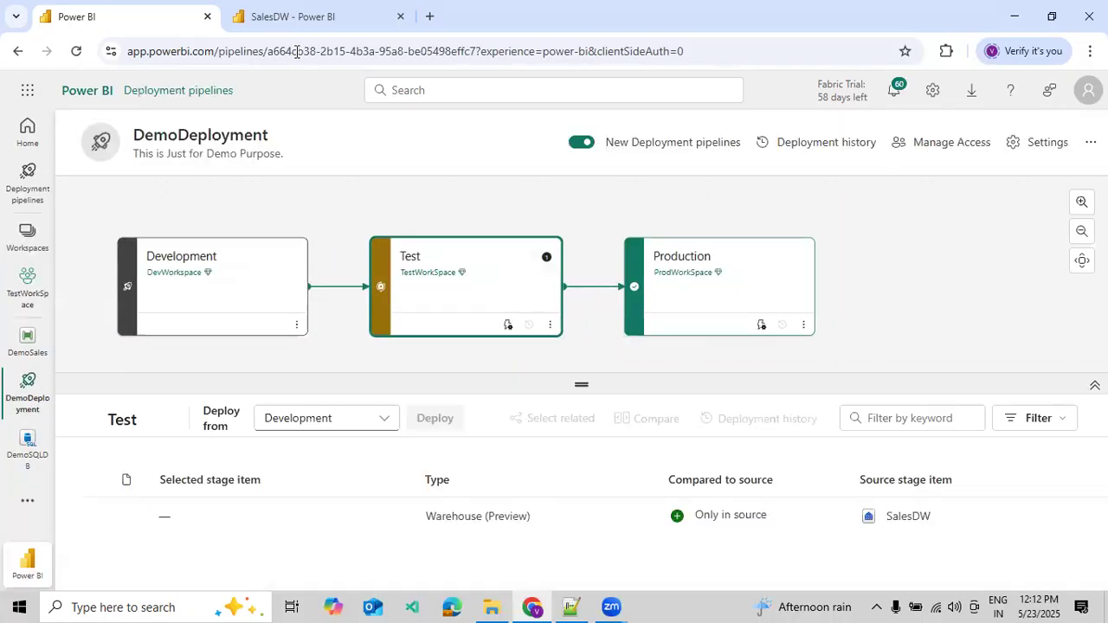
Step: Check the location details of the SalesDW warehouse and return to the DemoDeployment pipeline
{"action": "left_click", "coordinate": [268, 29]}
{"action": "left_click", "coordinate": [116, 92]}
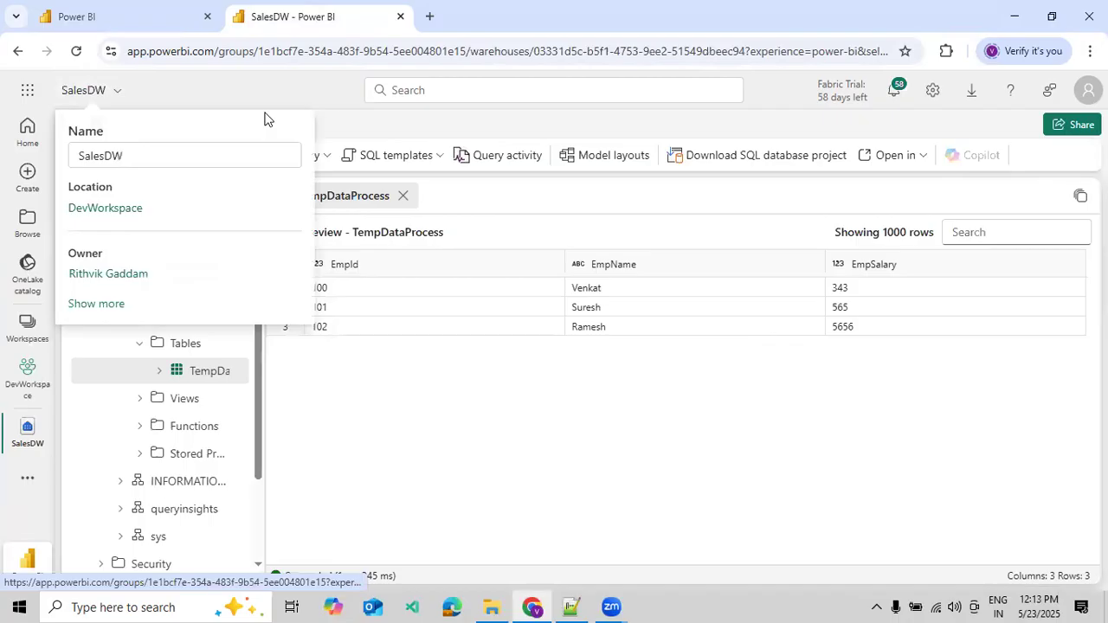
{"action": "left_click", "coordinate": [302, 93]}
{"action": "key", "text": "ctrl+1"}
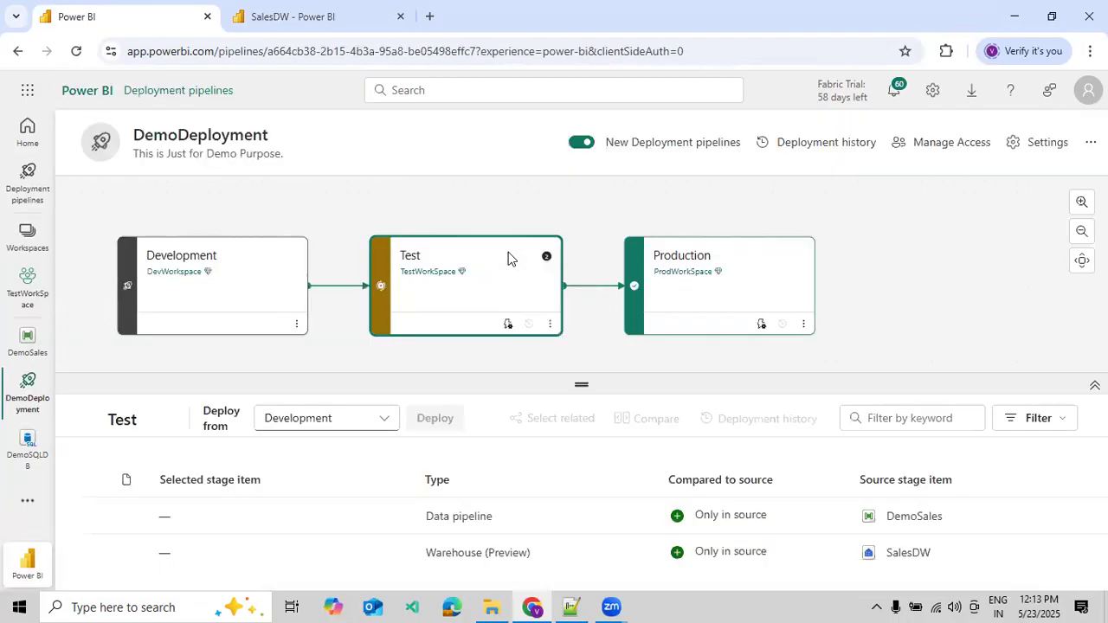
Step: Deploy the DemoSales data pipeline and the SalesDW warehouse from the Development stage to the Test stage
{"action": "left_click_drag", "start_coordinate": [617, 215], "coordinate": [675, 215]}
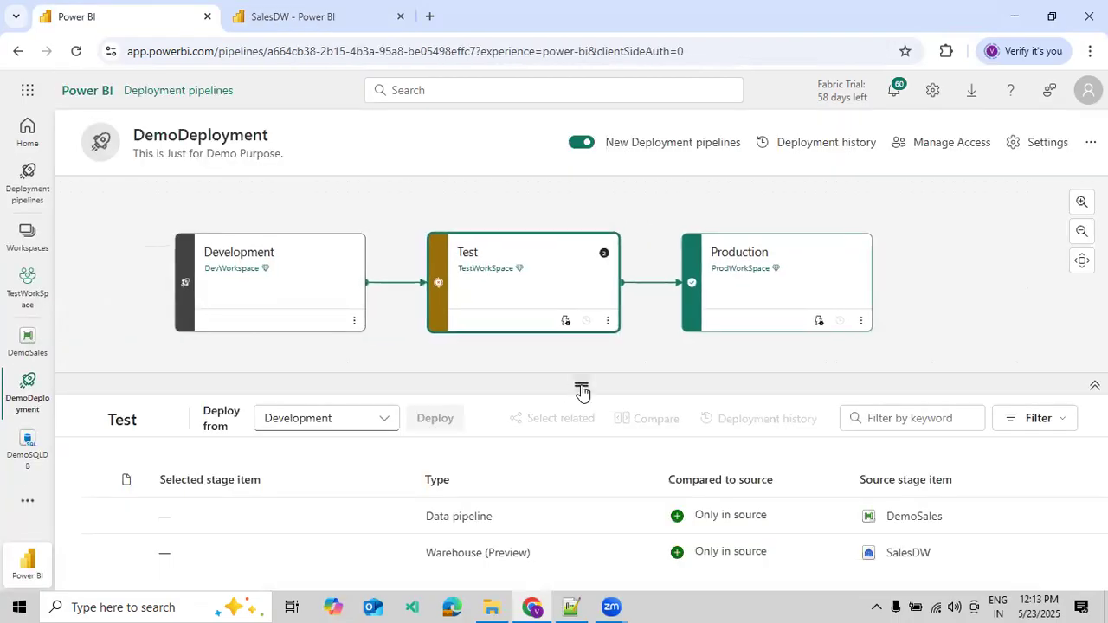
{"action": "left_click_drag", "start_coordinate": [582, 374], "coordinate": [575, 279]}
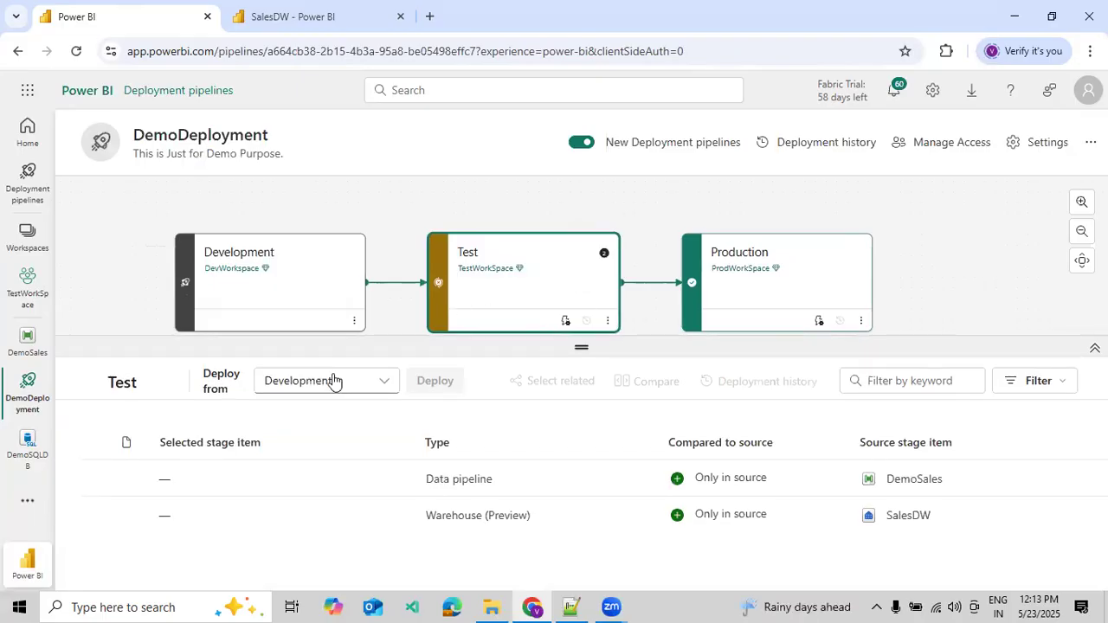
{"action": "left_click", "coordinate": [93, 479]}
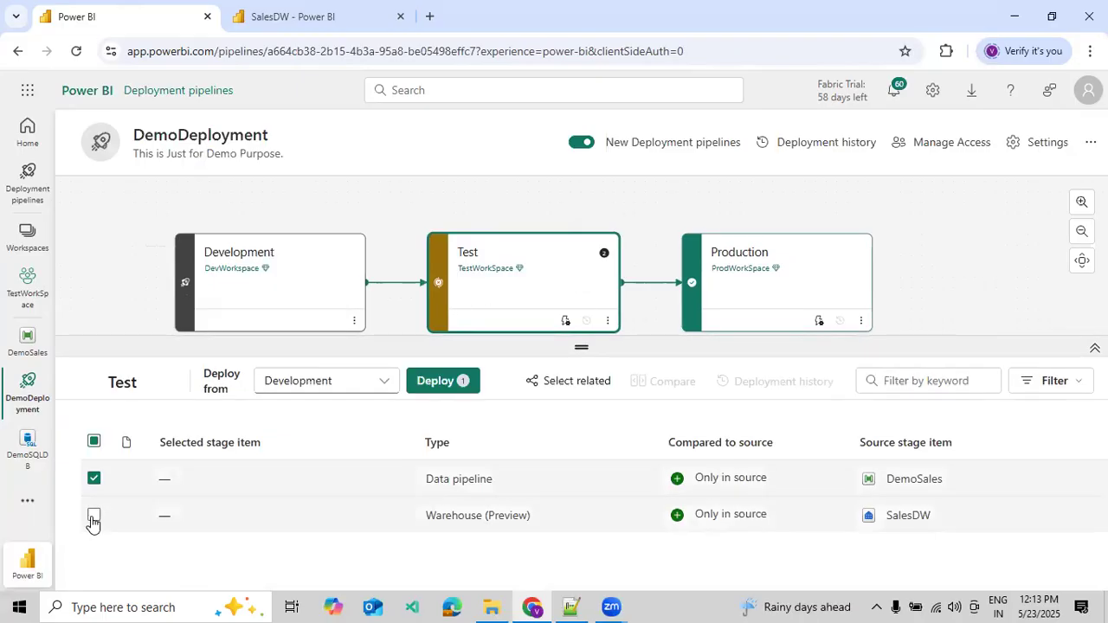
{"action": "left_click", "coordinate": [676, 511]}
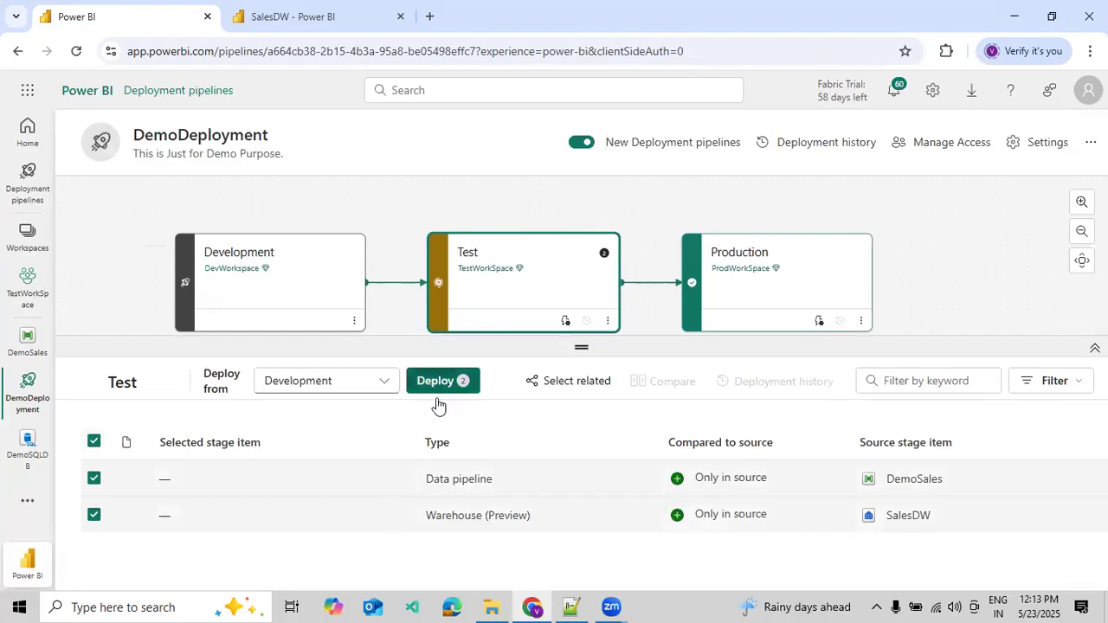
{"action": "left_click", "coordinate": [440, 380]}
{"action": "left_click", "coordinate": [597, 460]}
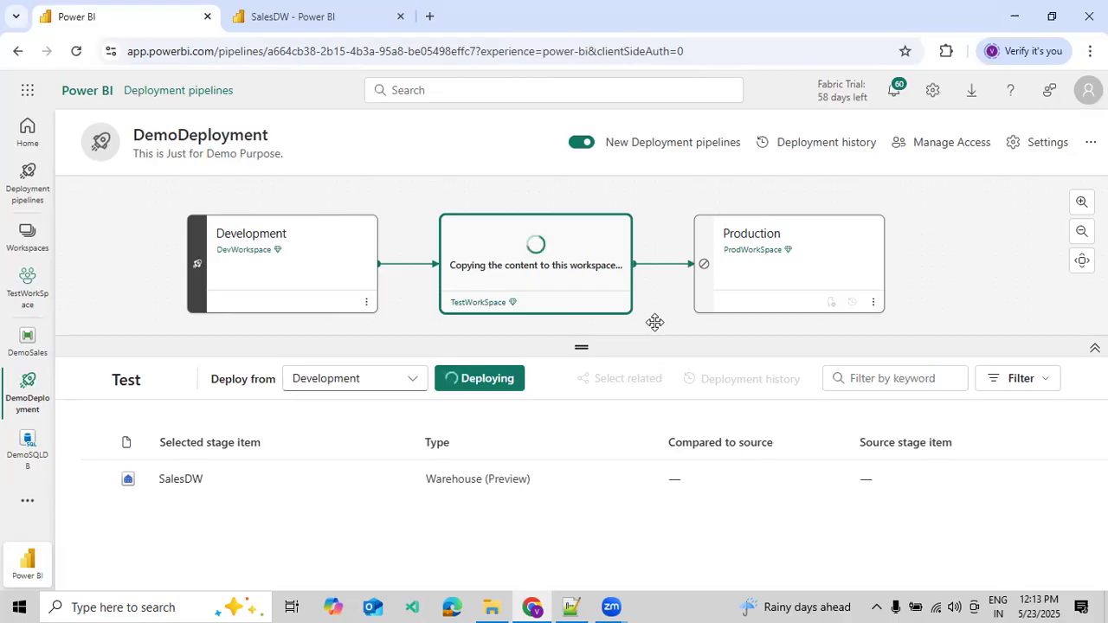
Step: Look back at the TempDataProcess preview in SalesDW during the deployment, and open the filter options for the Test stage items
{"action": "left_click", "coordinate": [285, 17]}
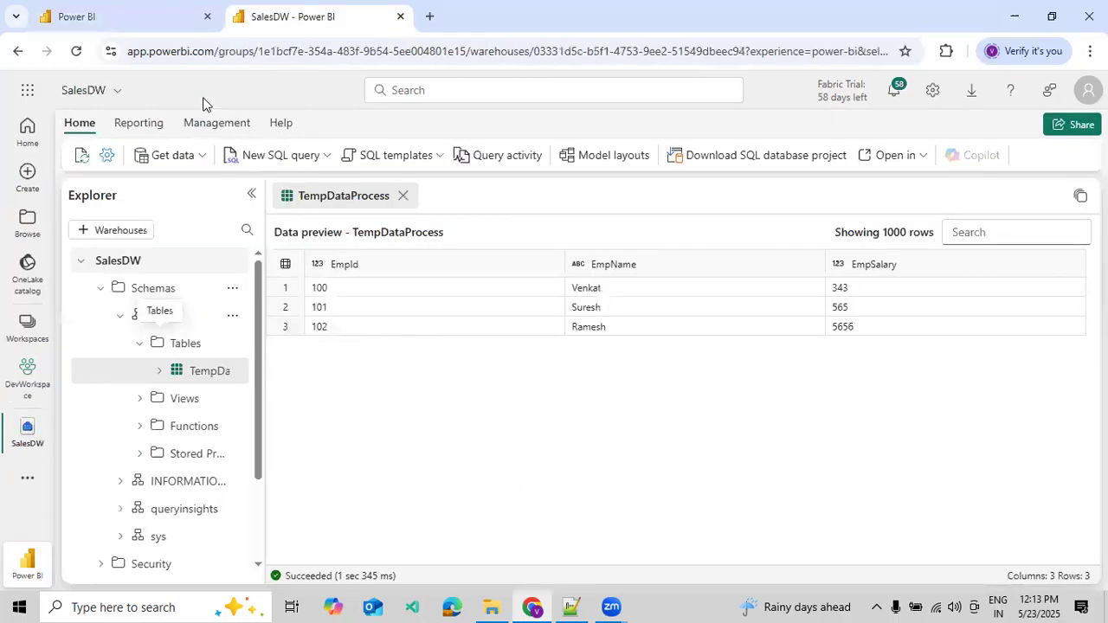
{"action": "left_click", "coordinate": [155, 17]}
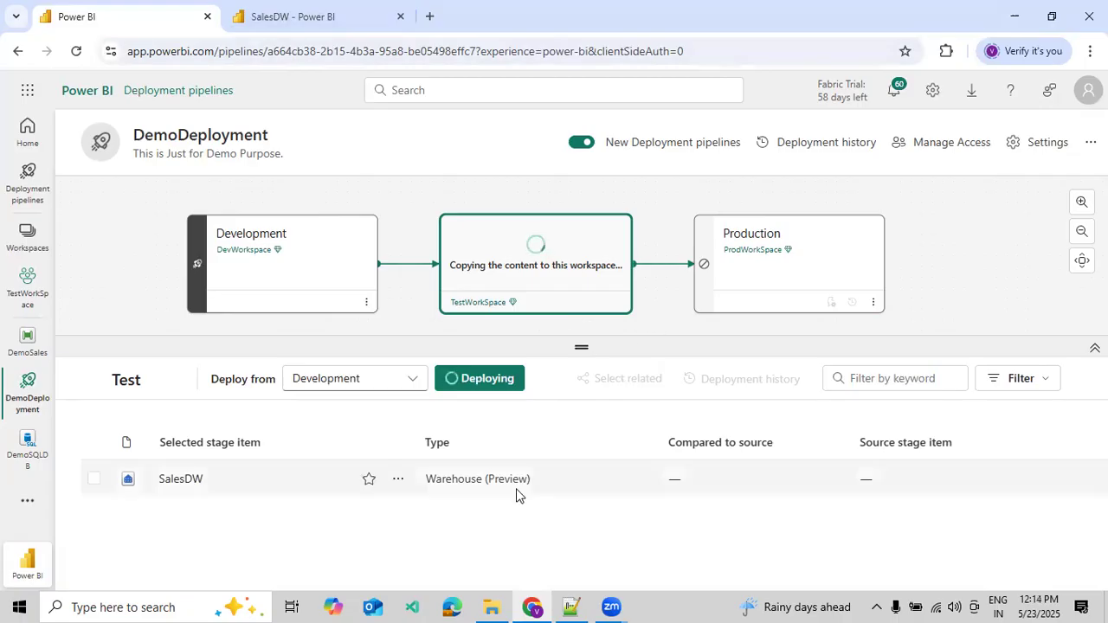
{"action": "left_click", "coordinate": [1020, 378]}
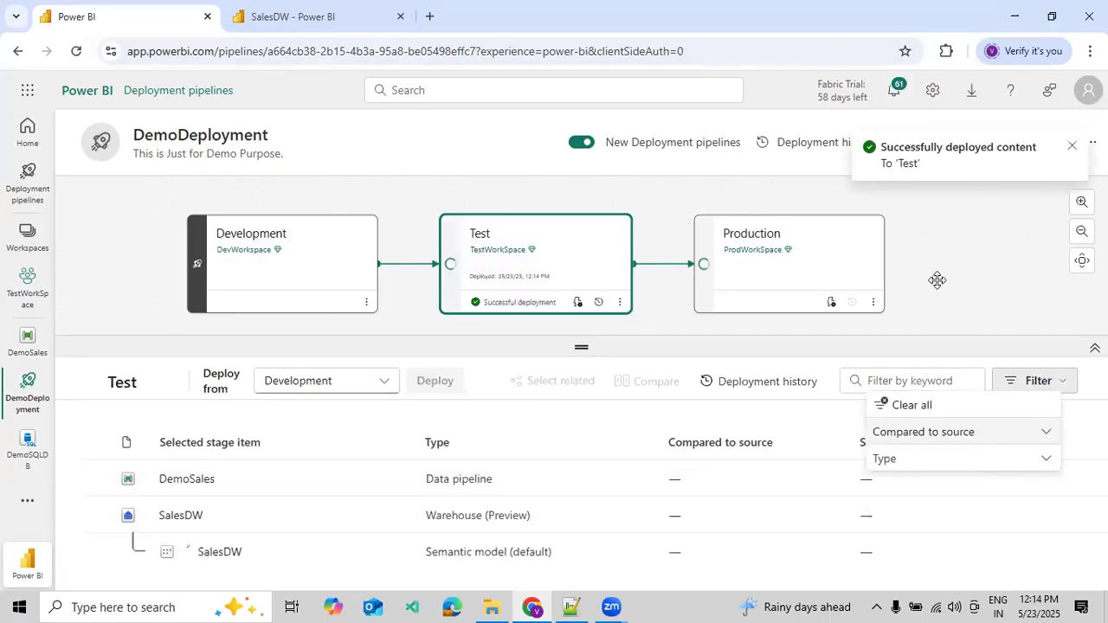
Step: Deploy the DemoSales data pipeline and the SalesDW warehouse from Test to Production, with deployment set to continue if items fail
{"action": "left_click", "coordinate": [854, 335]}
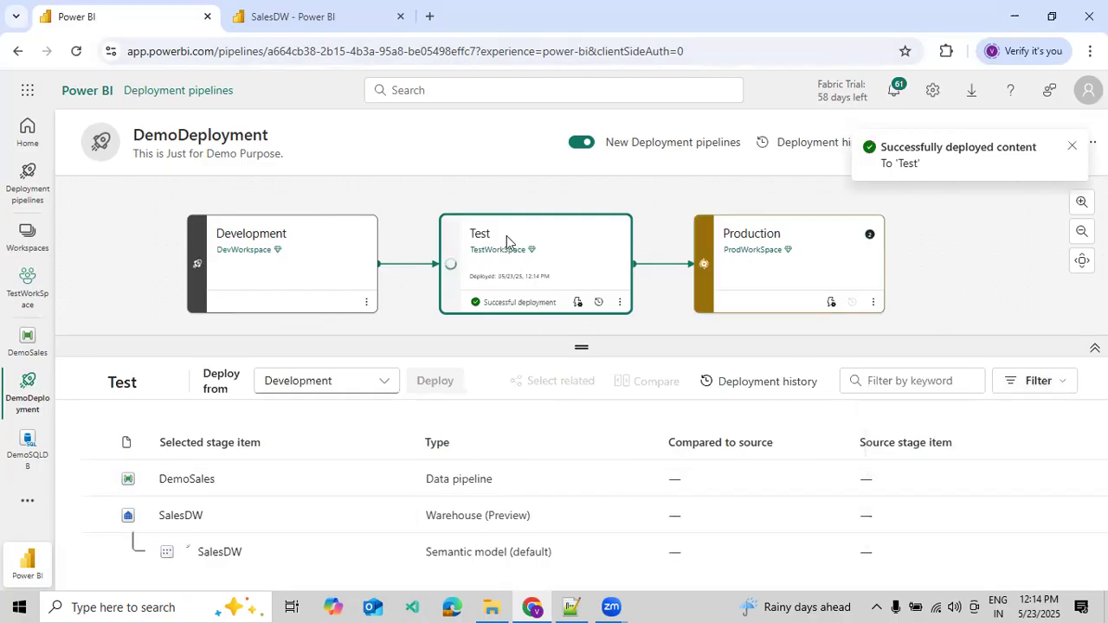
{"action": "left_click", "coordinate": [769, 286]}
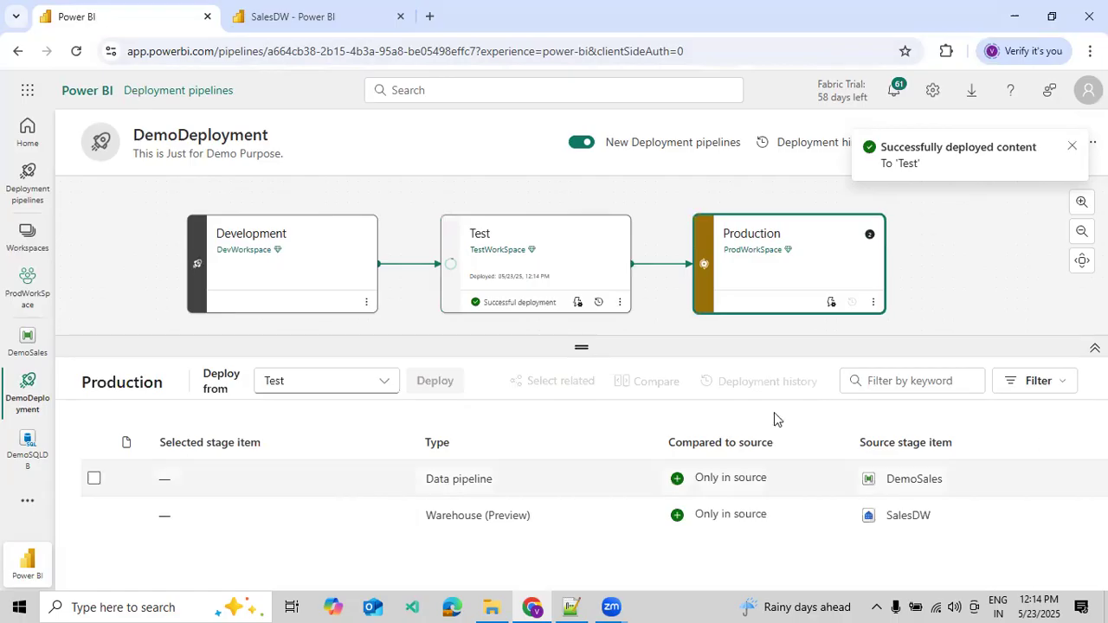
{"action": "left_click", "coordinate": [1027, 389]}
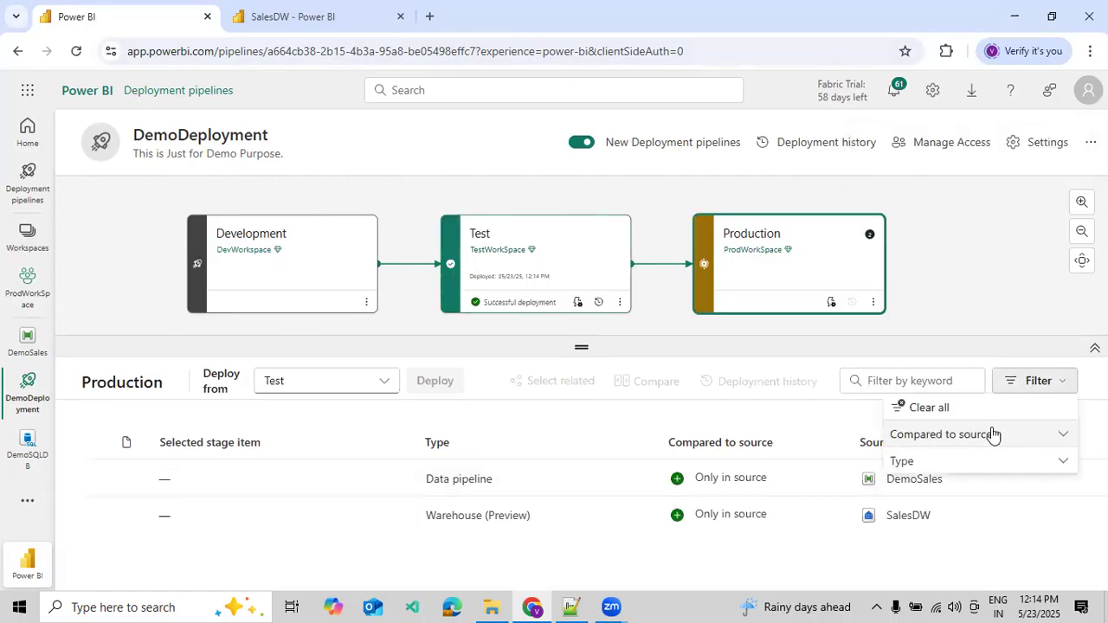
{"action": "left_click", "coordinate": [94, 478]}
{"action": "left_click", "coordinate": [94, 515]}
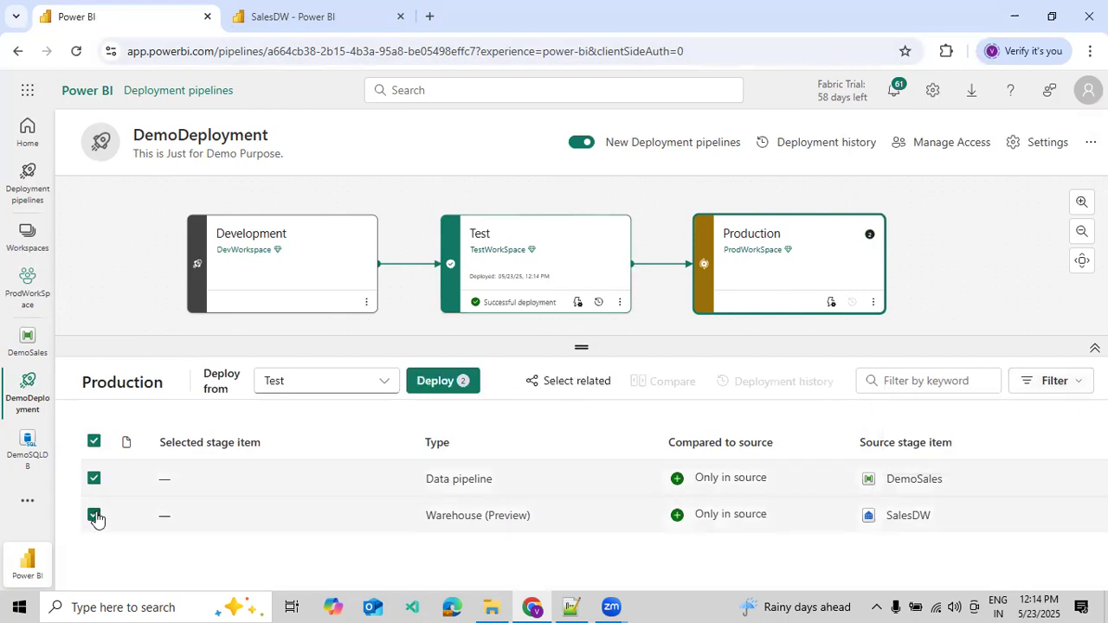
{"action": "left_click", "coordinate": [432, 386]}
{"action": "left_click", "coordinate": [394, 424]}
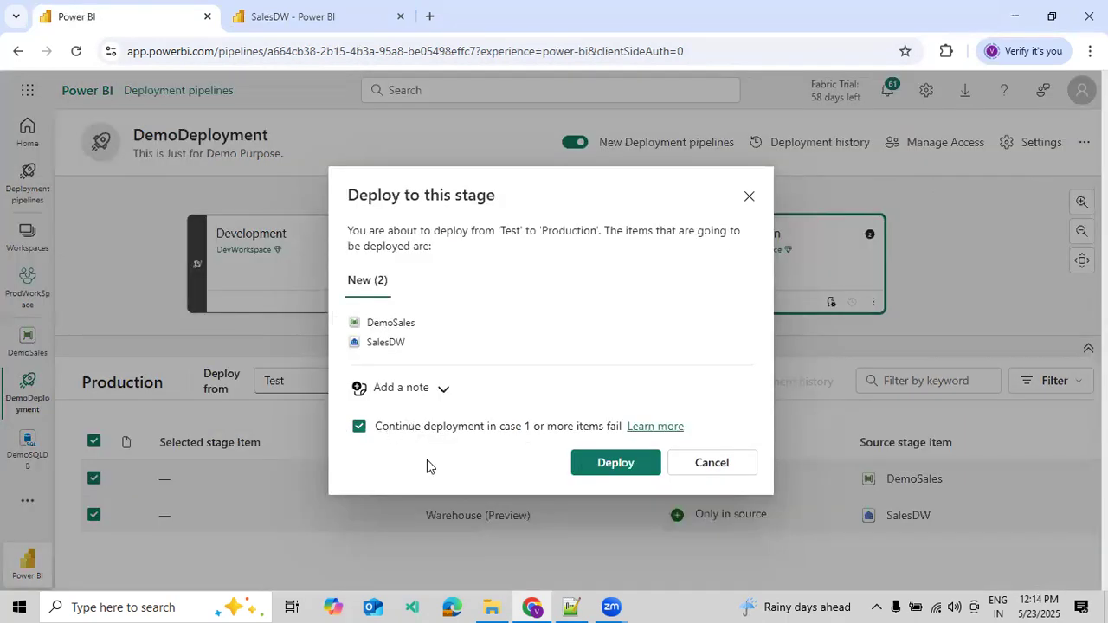
{"action": "left_click", "coordinate": [603, 464]}
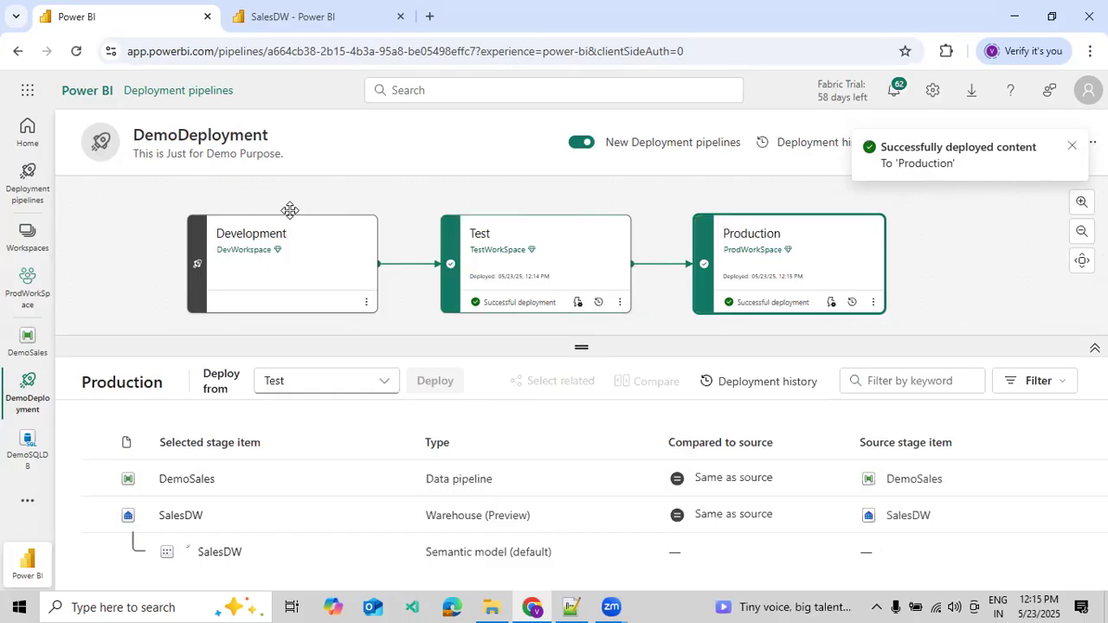
Step: Review the deployed items of the Test stage and look at the TempDataProcess preview in SalesDW before returning to DemoDeployment
{"action": "left_click", "coordinate": [618, 262]}
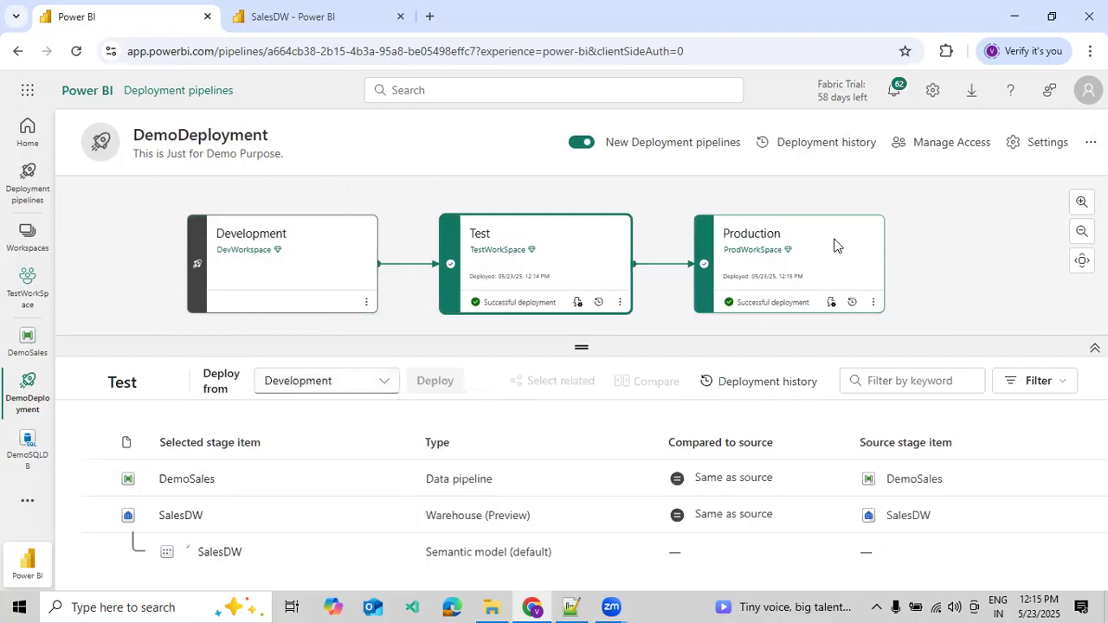
{"action": "left_click", "coordinate": [833, 245]}
{"action": "left_click", "coordinate": [235, 23]}
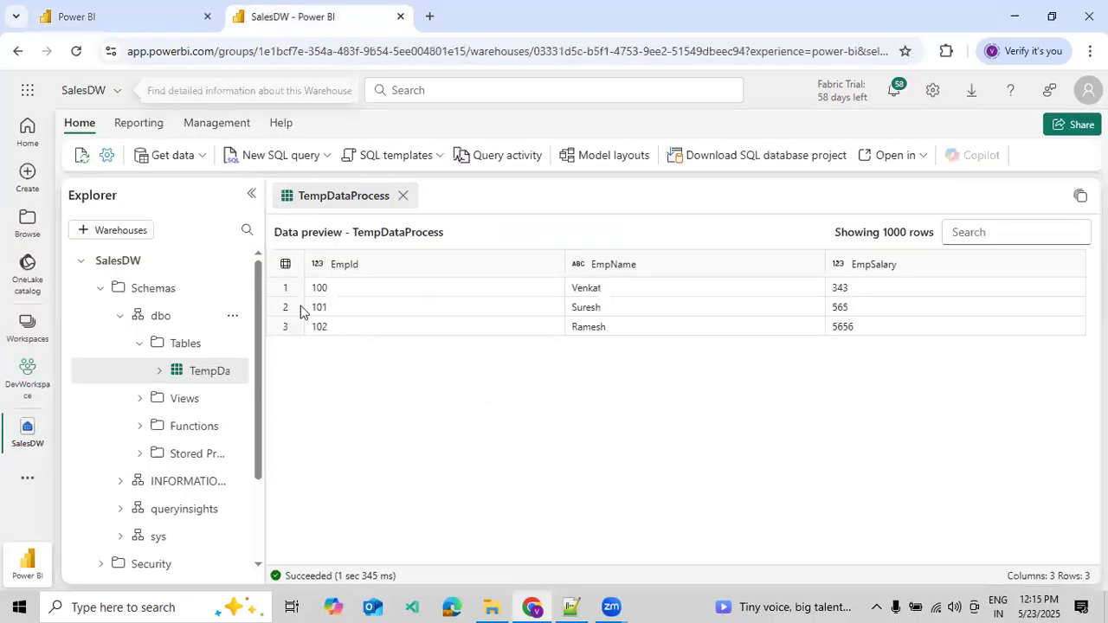
{"action": "left_click", "coordinate": [138, 39]}
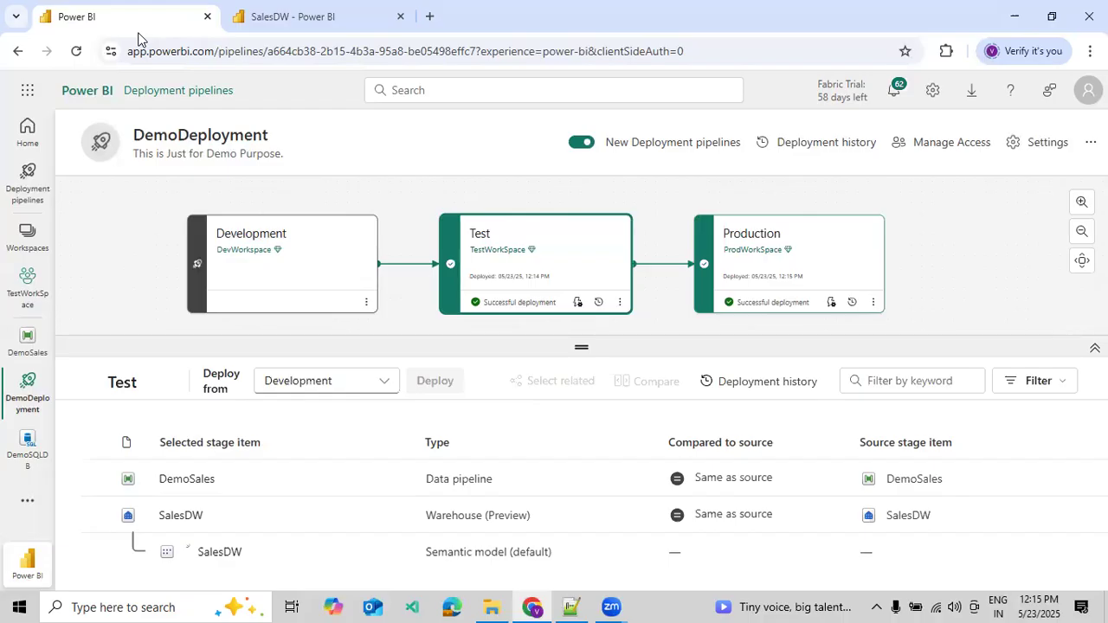
Step: Open the DemoSales data pipeline from TestWorkSpace and show its location details
{"action": "left_click", "coordinate": [26, 236]}
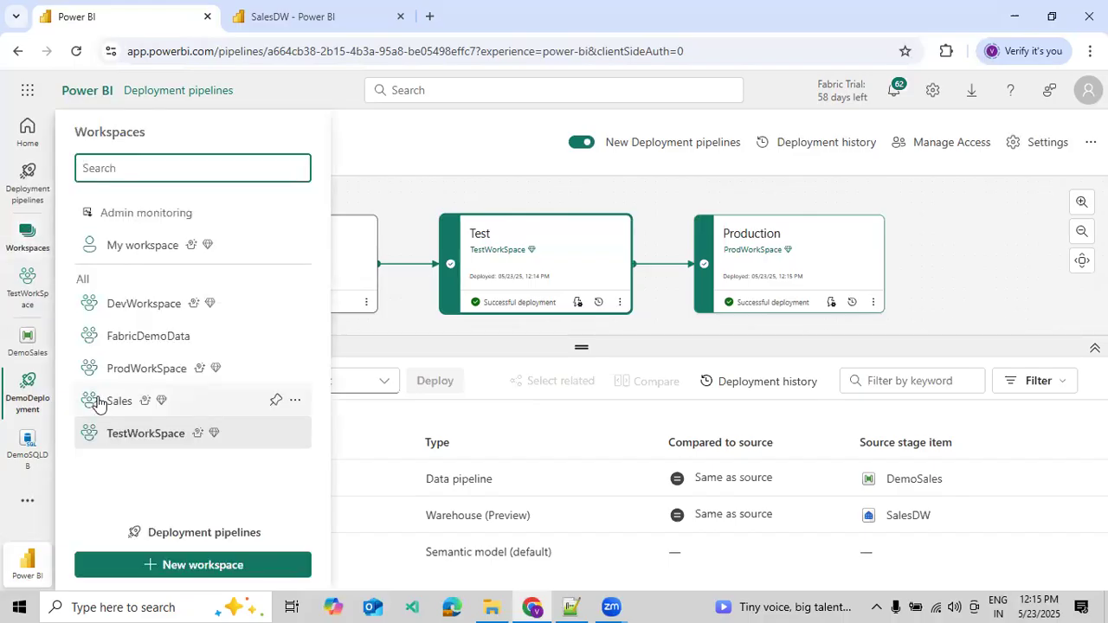
{"action": "left_click", "coordinate": [156, 441]}
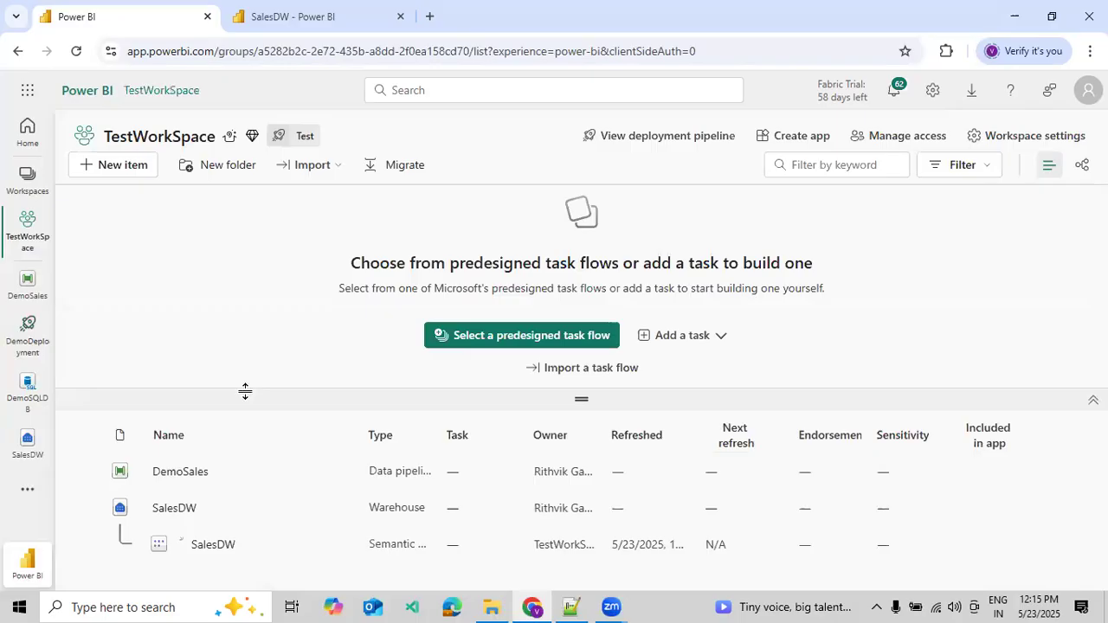
{"action": "left_click_drag", "start_coordinate": [245, 391], "coordinate": [252, 228]}
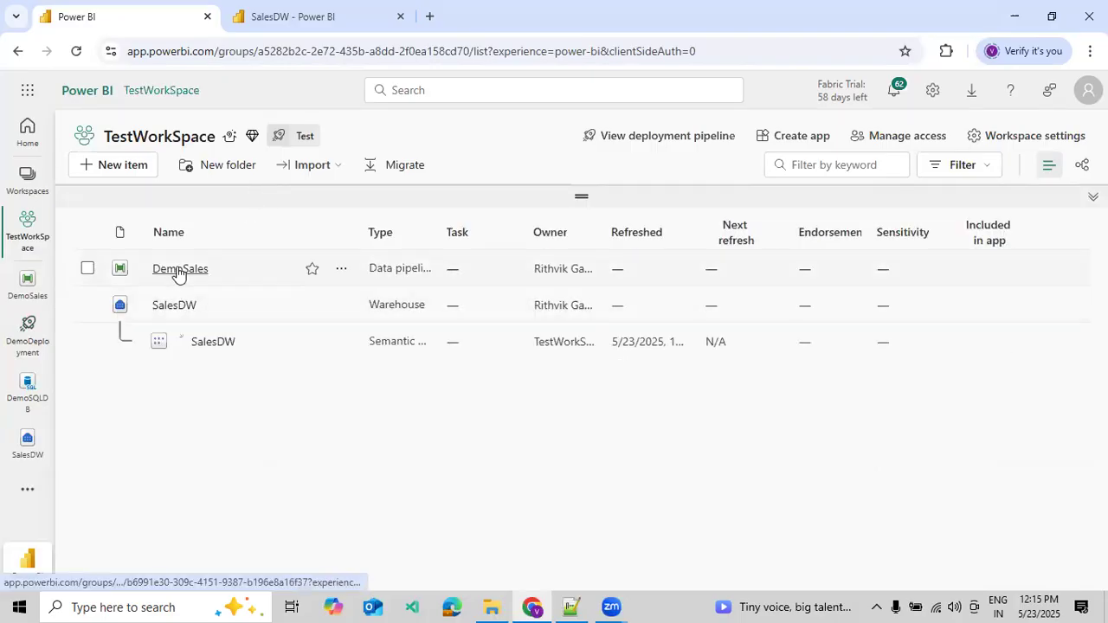
{"action": "left_click", "coordinate": [177, 271]}
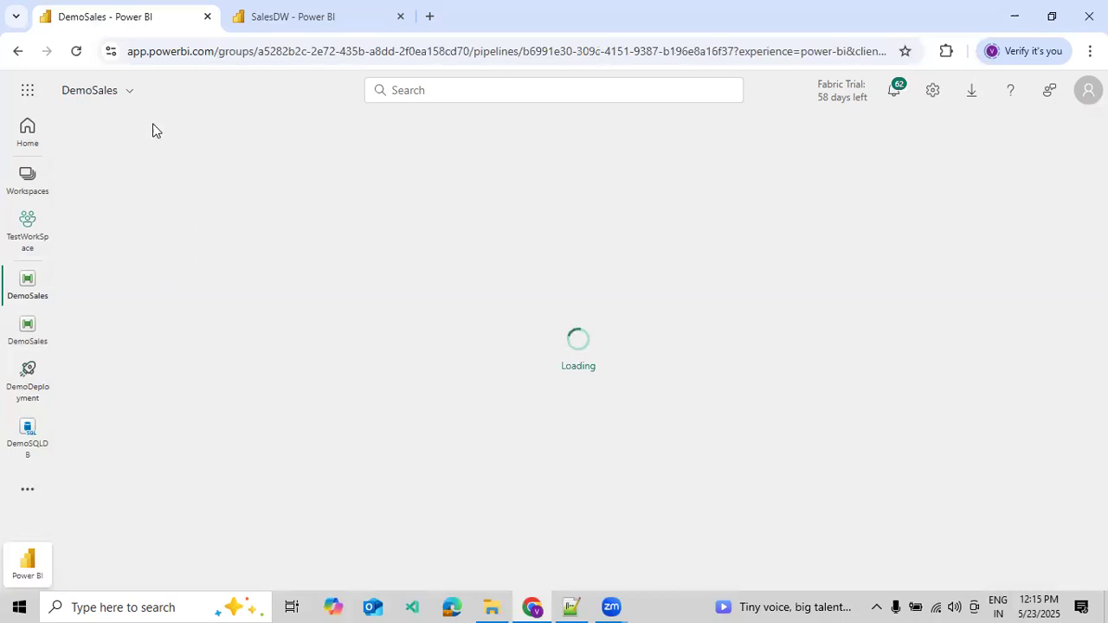
{"action": "left_click", "coordinate": [131, 93]}
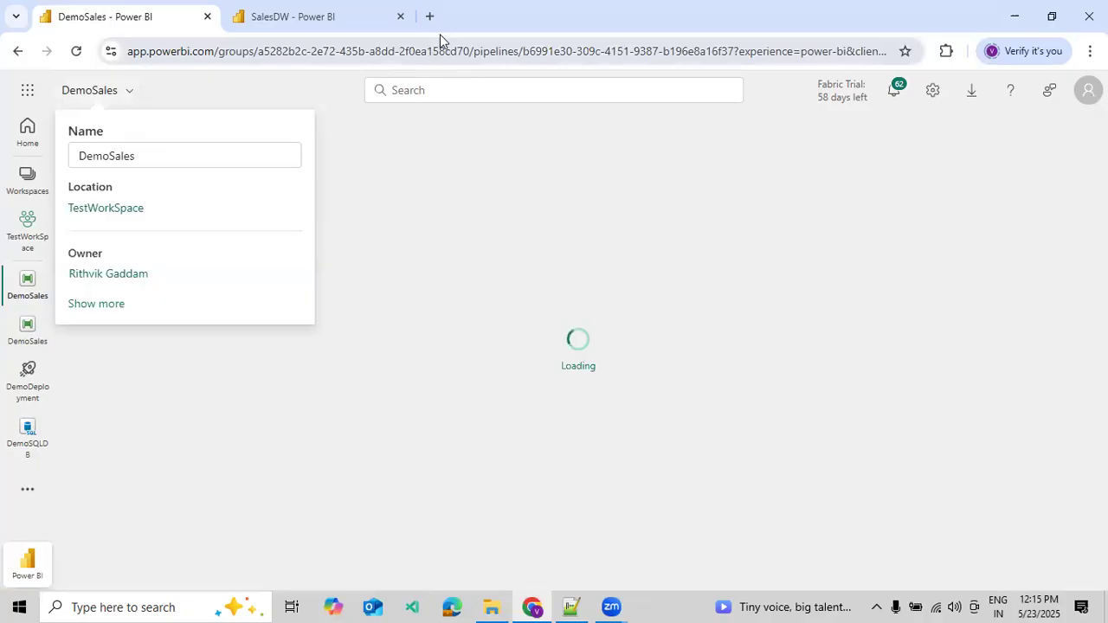
Step: Open Power BI in a new browser tab
{"action": "key", "text": "ctrl+t"}
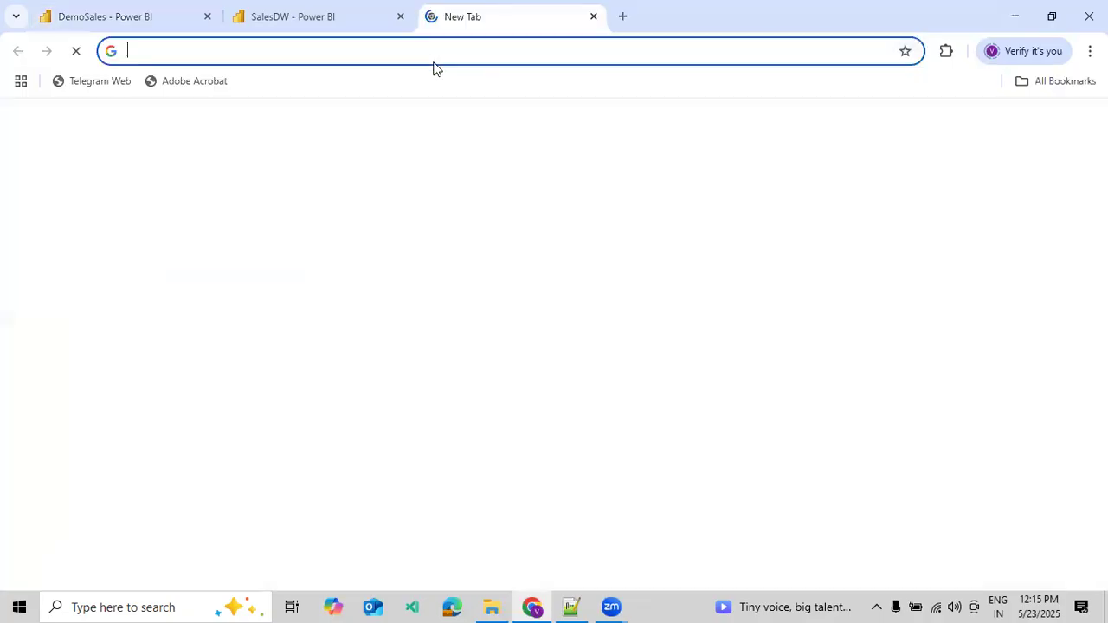
{"action": "type", "text": "po"}
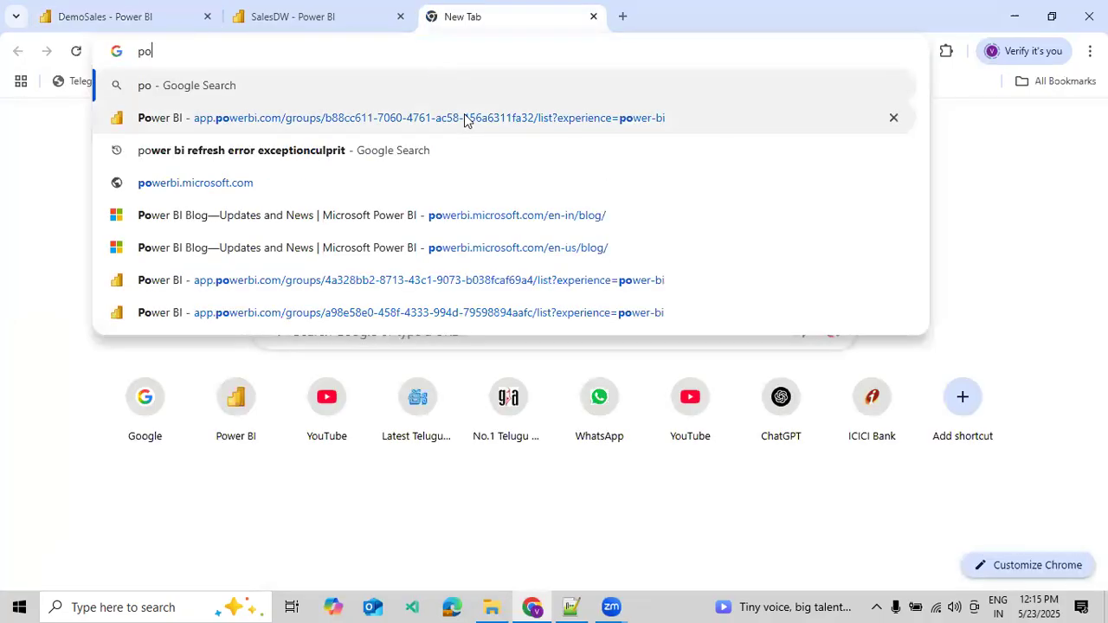
{"action": "left_click", "coordinate": [464, 117]}
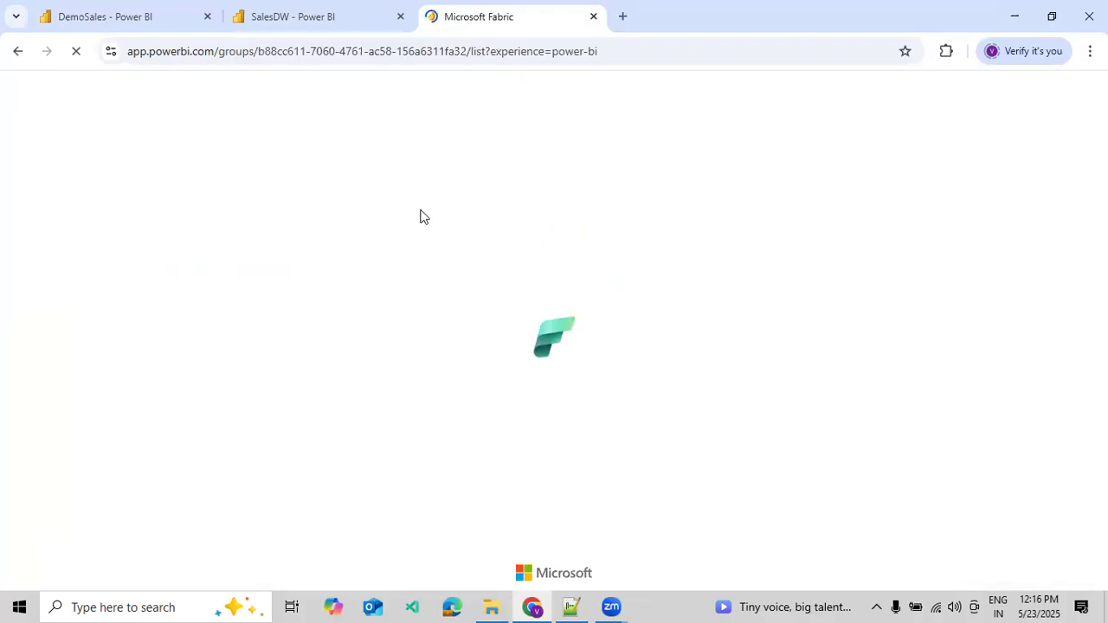
Step: Check the location details of the DemoSales pipeline and look at the TempDataProcess preview in the development SalesDW warehouse
{"action": "key", "text": "ctrl+1"}
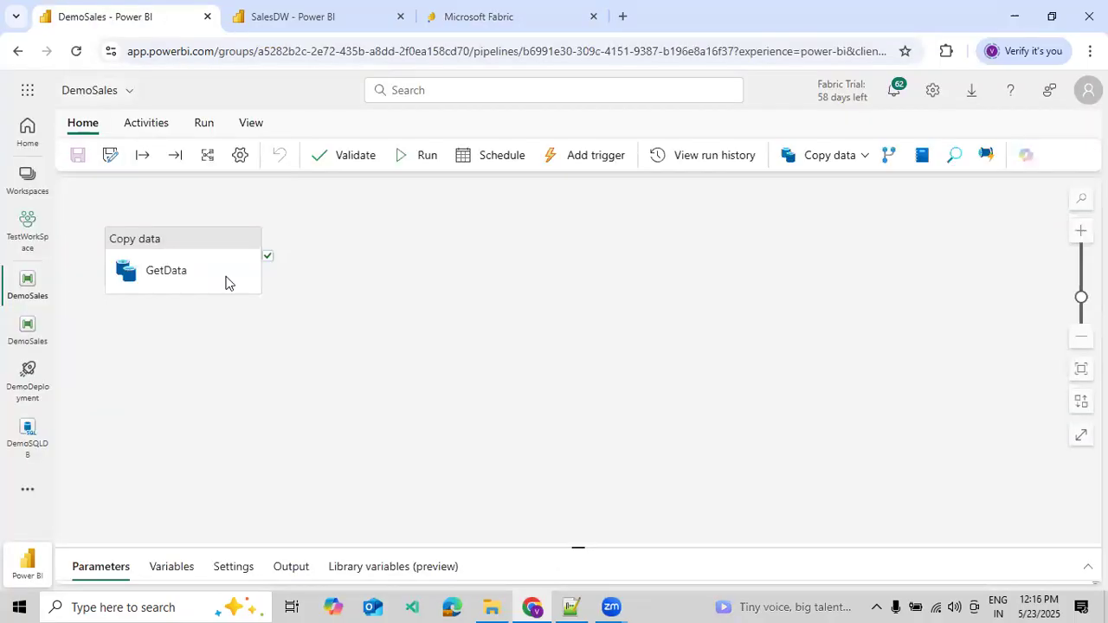
{"action": "left_click", "coordinate": [123, 93]}
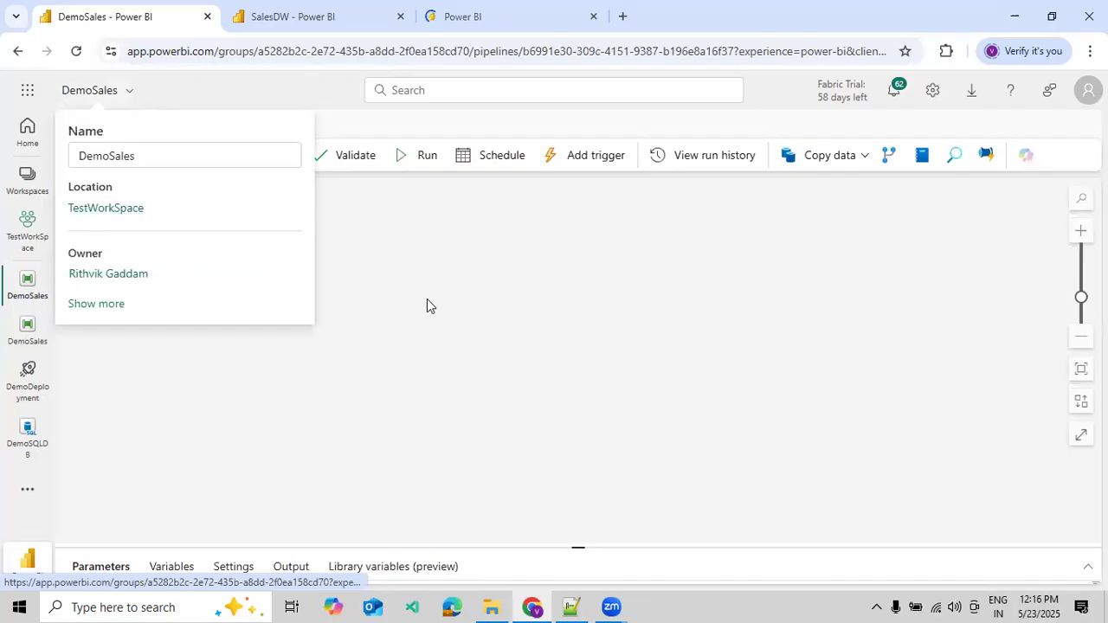
{"action": "left_click", "coordinate": [121, 94]}
{"action": "left_click", "coordinate": [121, 94]}
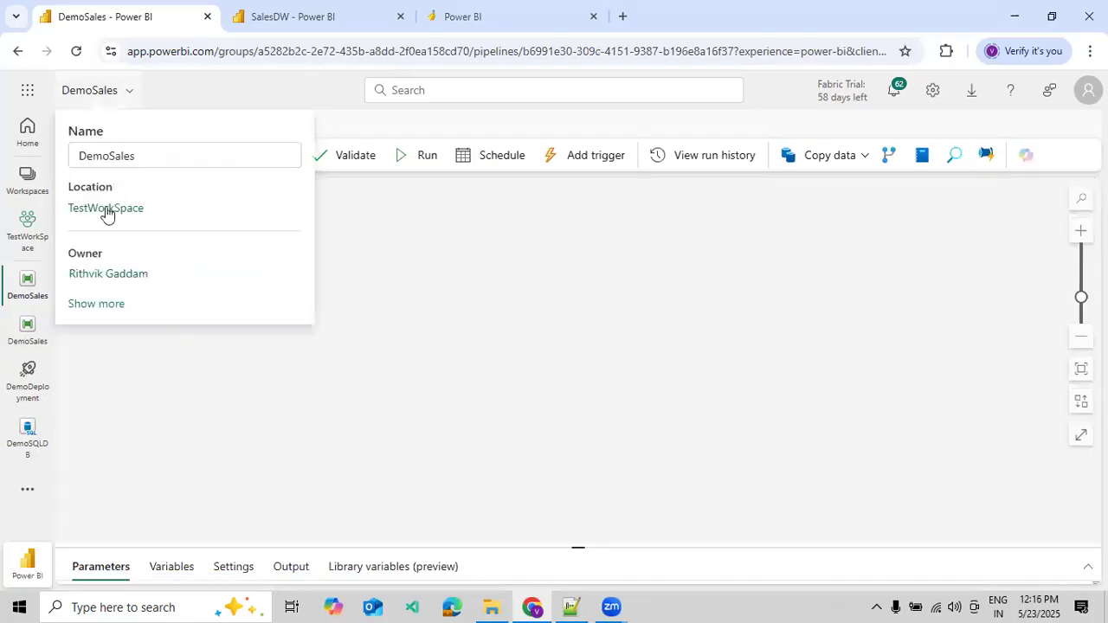
{"action": "left_click", "coordinate": [433, 254]}
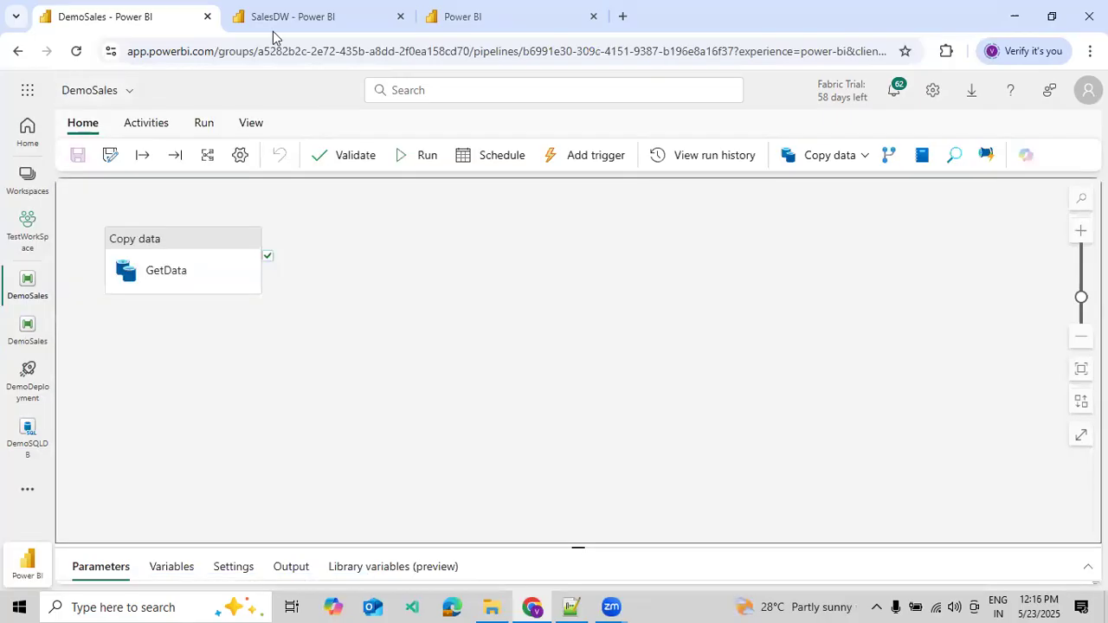
{"action": "left_click", "coordinate": [275, 21]}
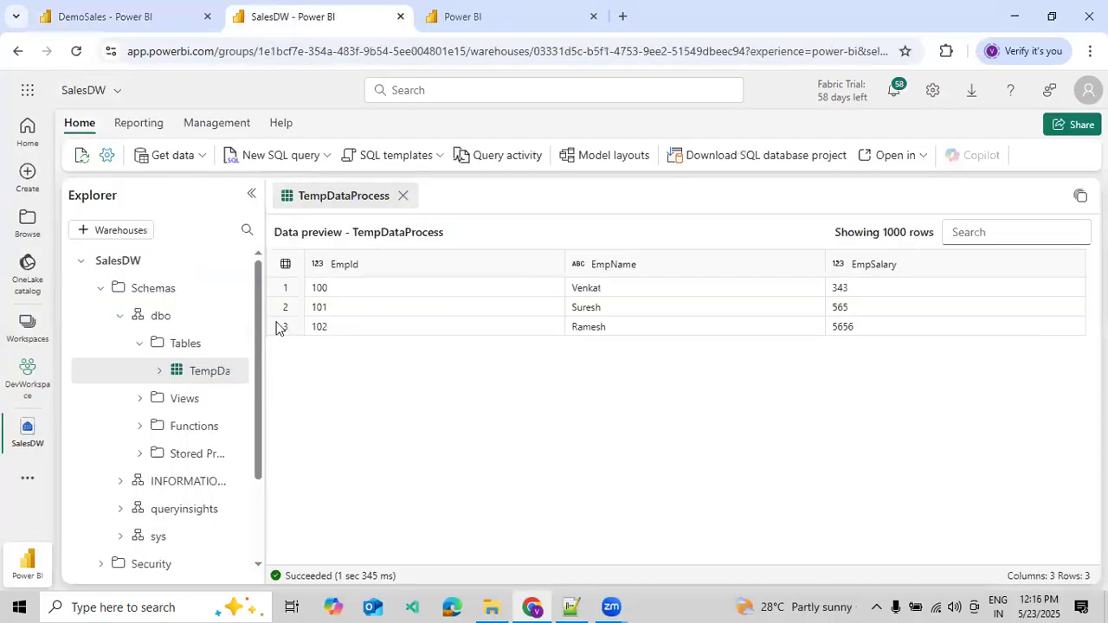
Step: Dismiss the group access message in the new Power BI tab and open the SalesDW warehouse from TestWorkSpace
{"action": "left_click", "coordinate": [454, 32]}
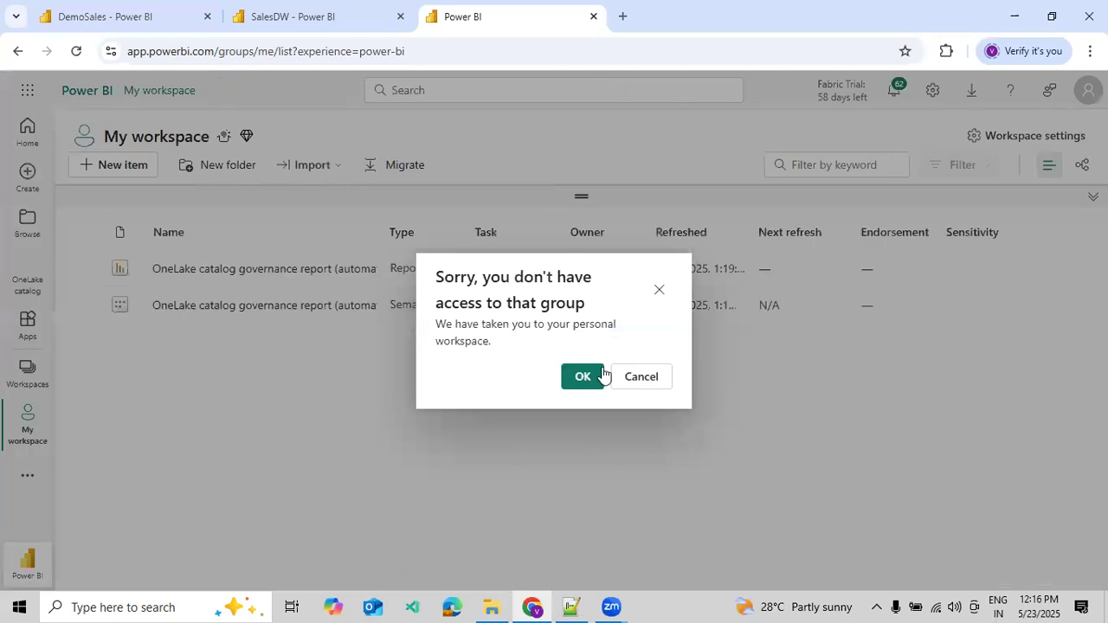
{"action": "left_click", "coordinate": [6, 261]}
{"action": "left_click", "coordinate": [27, 372]}
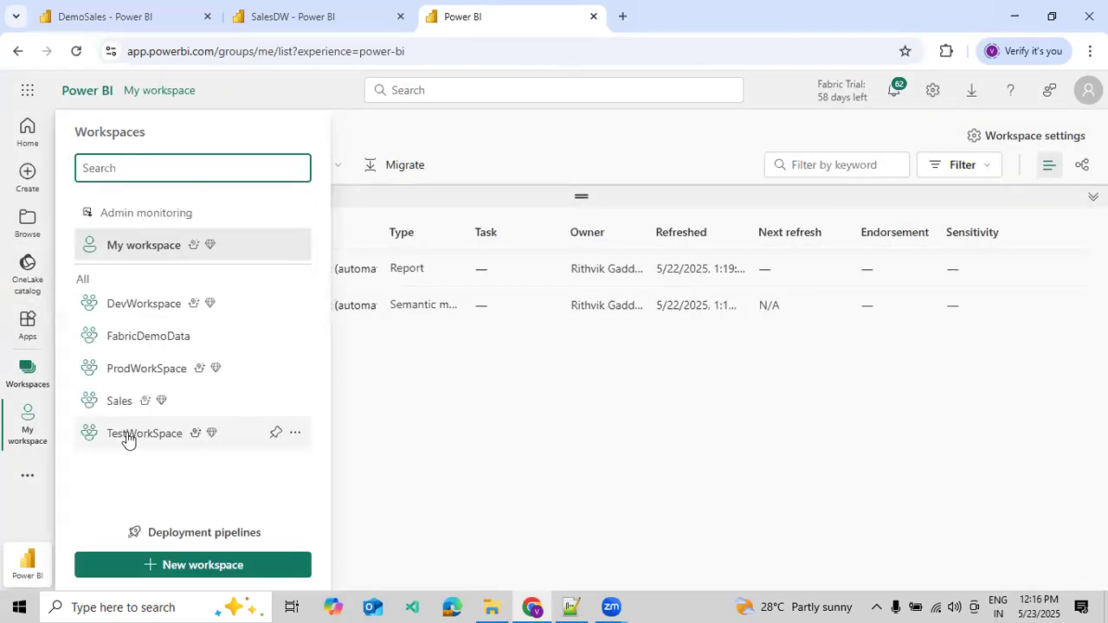
{"action": "left_click", "coordinate": [126, 436]}
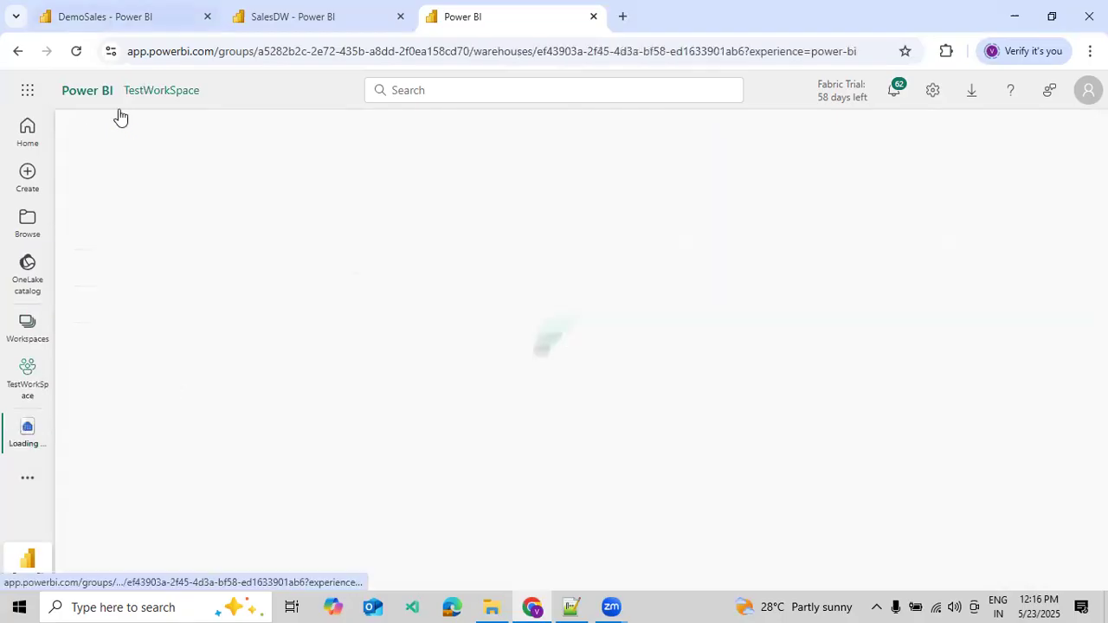
Step: Compare the location details of the DemoSales pipeline and of both open SalesDW warehouses
{"action": "key", "text": "ctrl+1"}
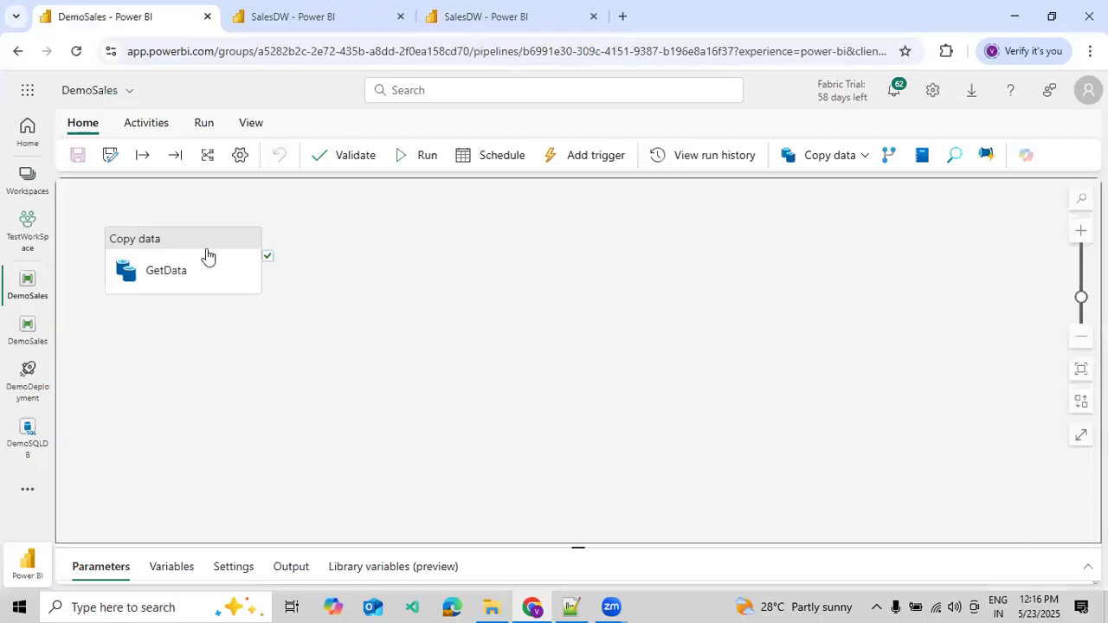
{"action": "left_click", "coordinate": [91, 90]}
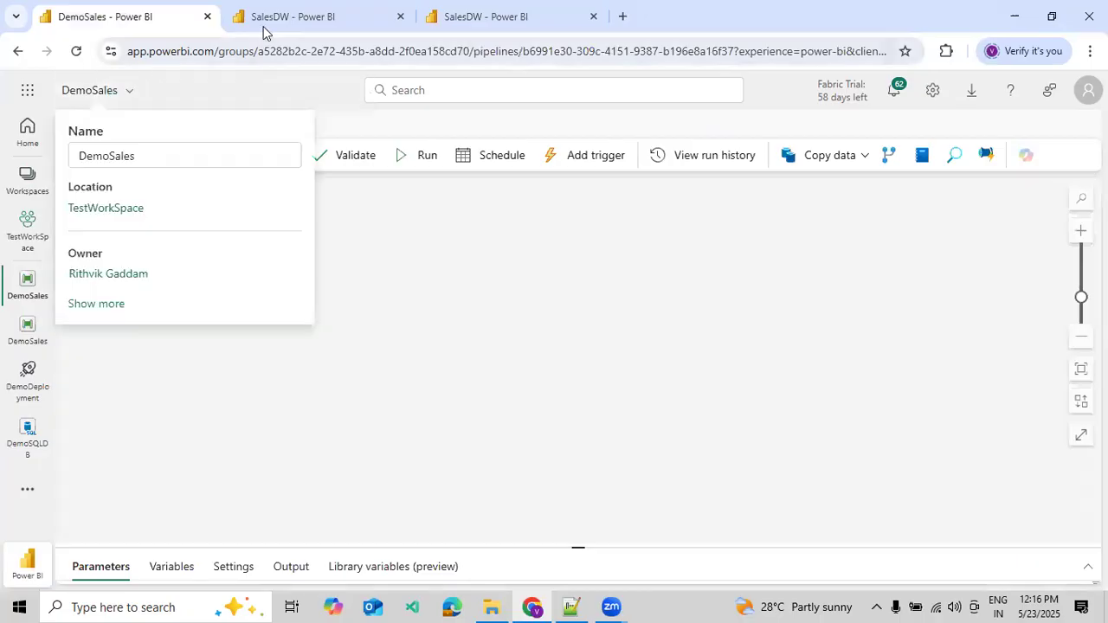
{"action": "key", "text": "ctrl+2"}
{"action": "left_click", "coordinate": [106, 102]}
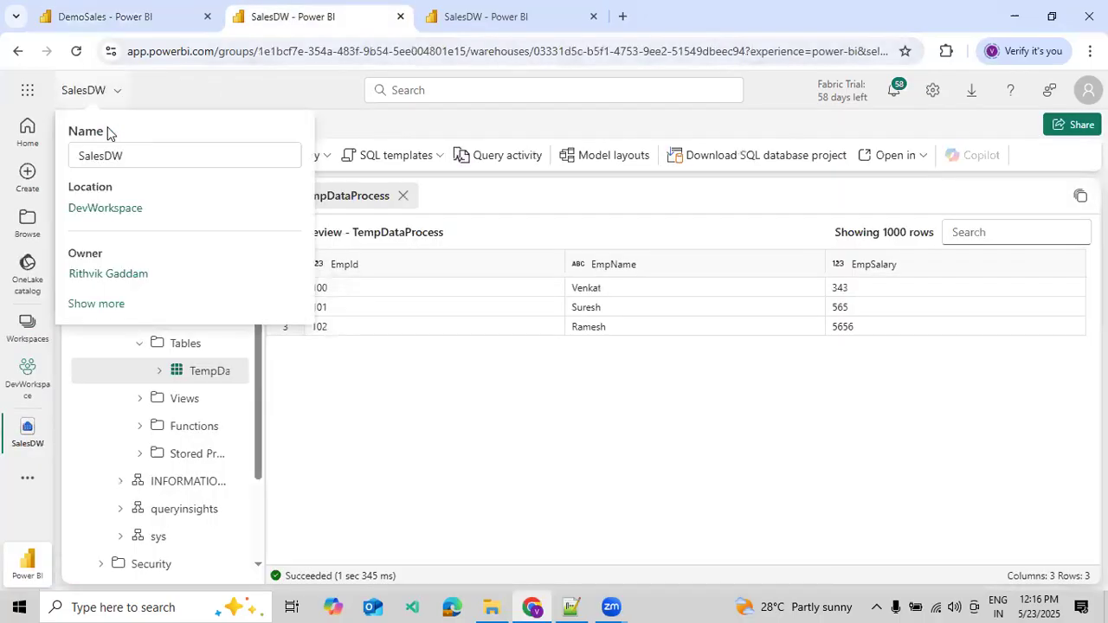
{"action": "key", "text": "ctrl+Tab"}
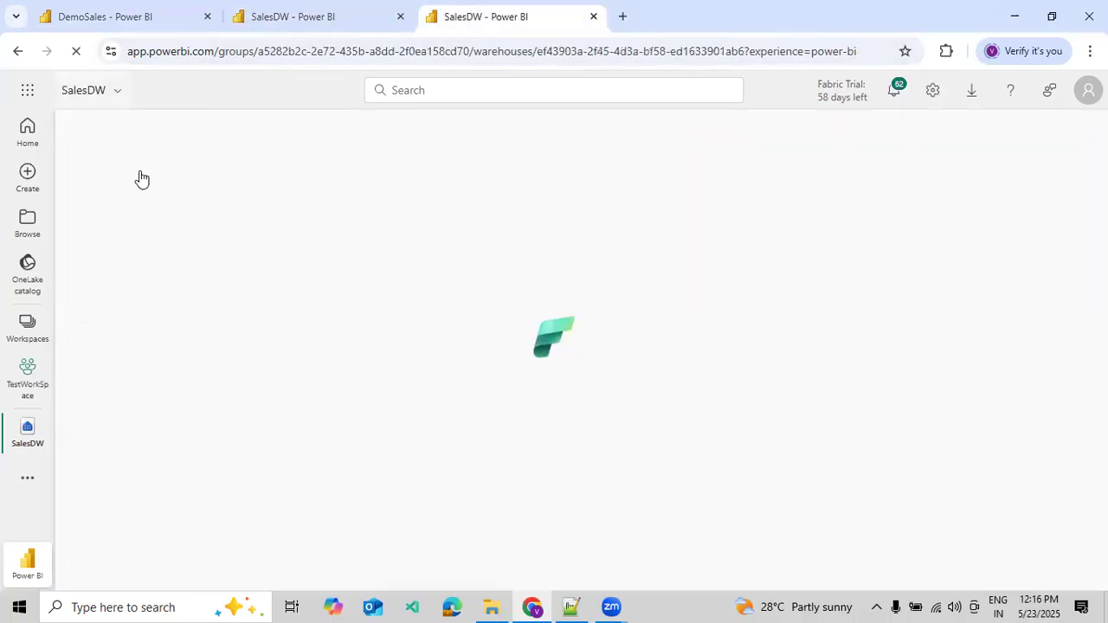
{"action": "left_click", "coordinate": [129, 105]}
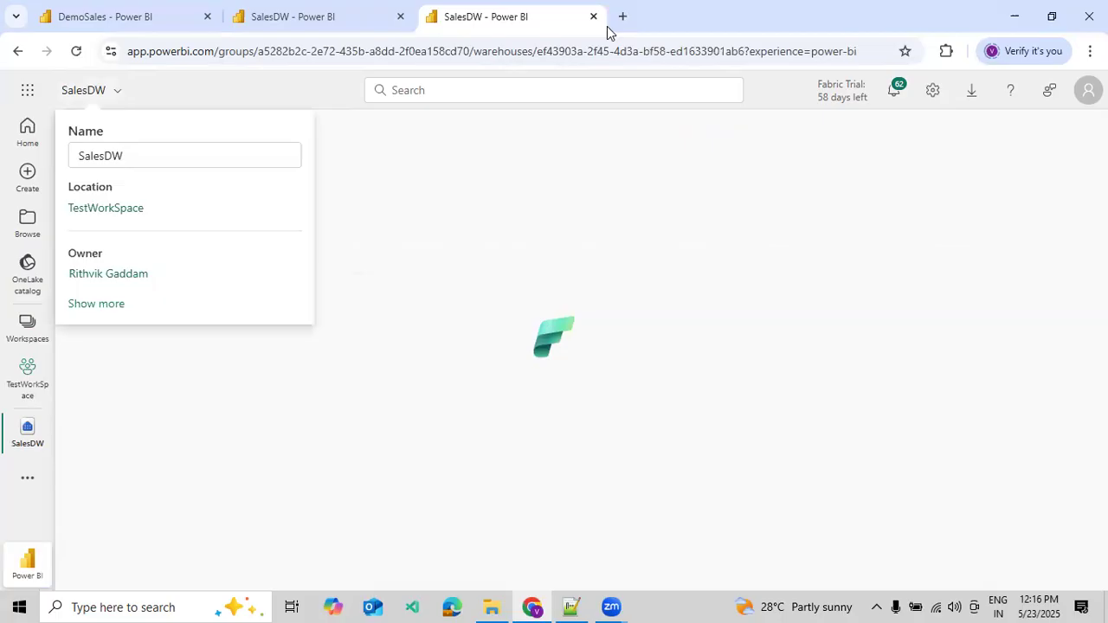
Step: Open Power BI in another browser tab and check on the TestWorkSpace SalesDW warehouse while it loads
{"action": "key", "text": "ctrl+t"}
{"action": "type", "text": "p"}
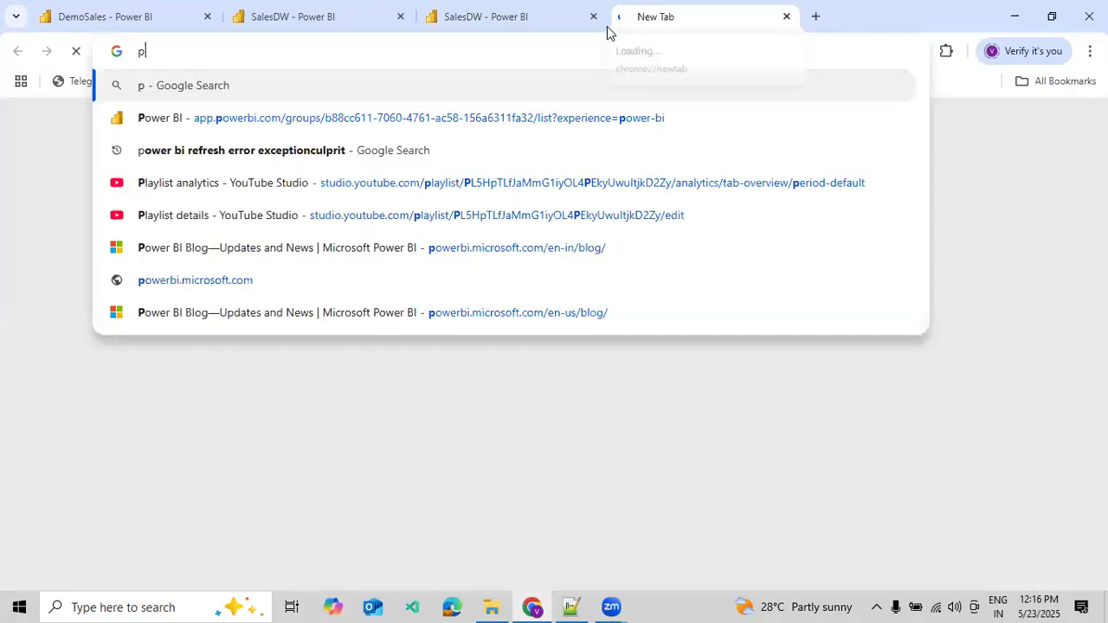
{"action": "type", "text": "o"}
{"action": "key", "text": "Down"}
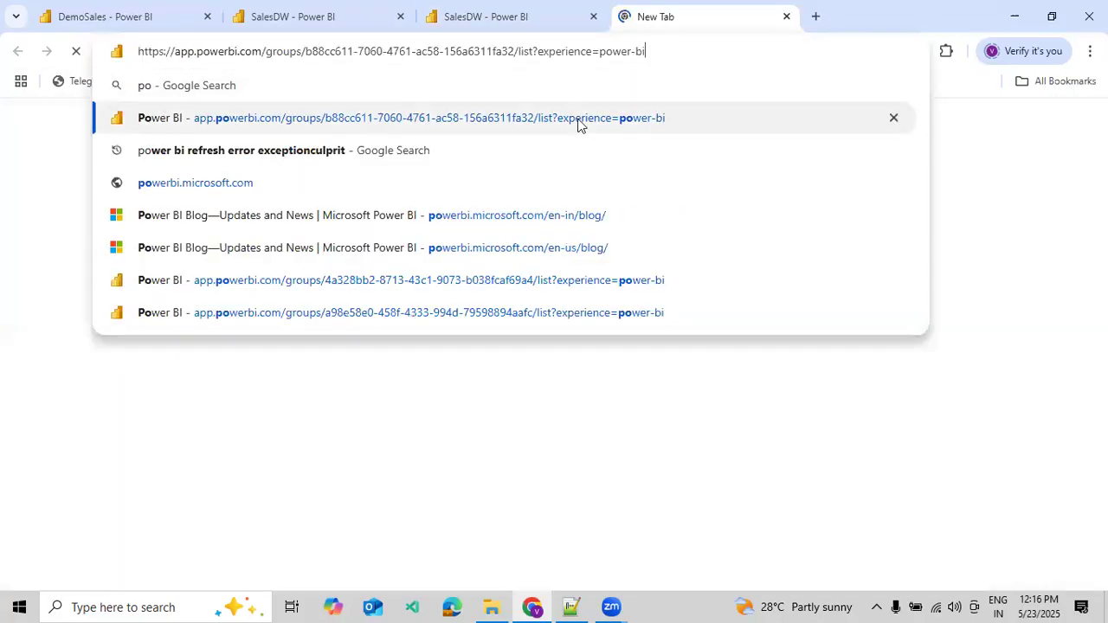
{"action": "key", "text": "Return"}
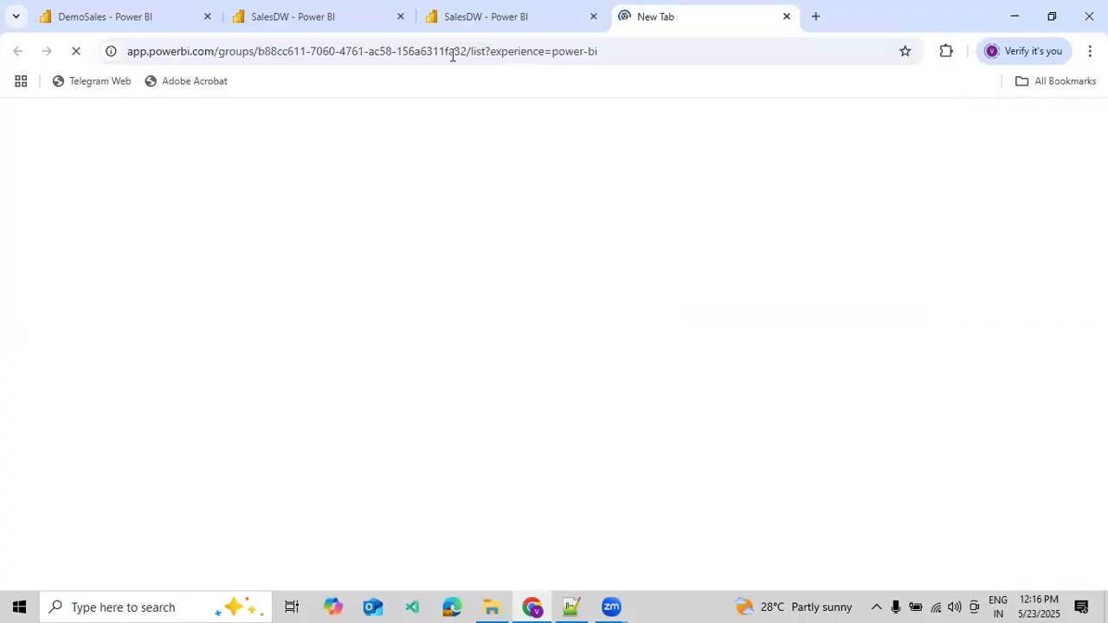
{"action": "left_click", "coordinate": [475, 30]}
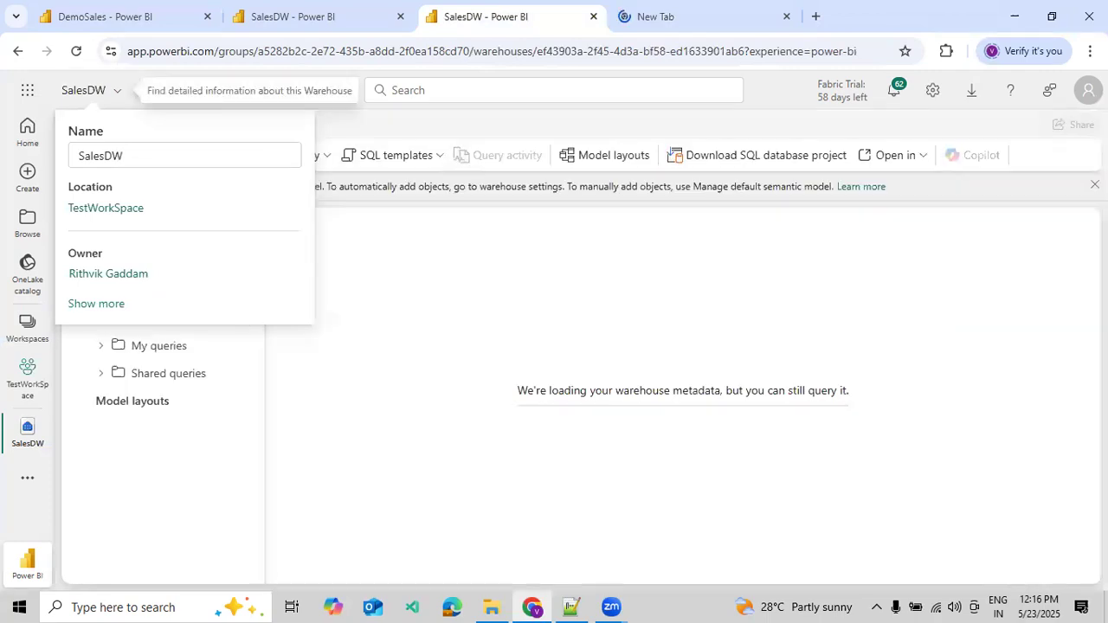
{"action": "left_click", "coordinate": [650, 33]}
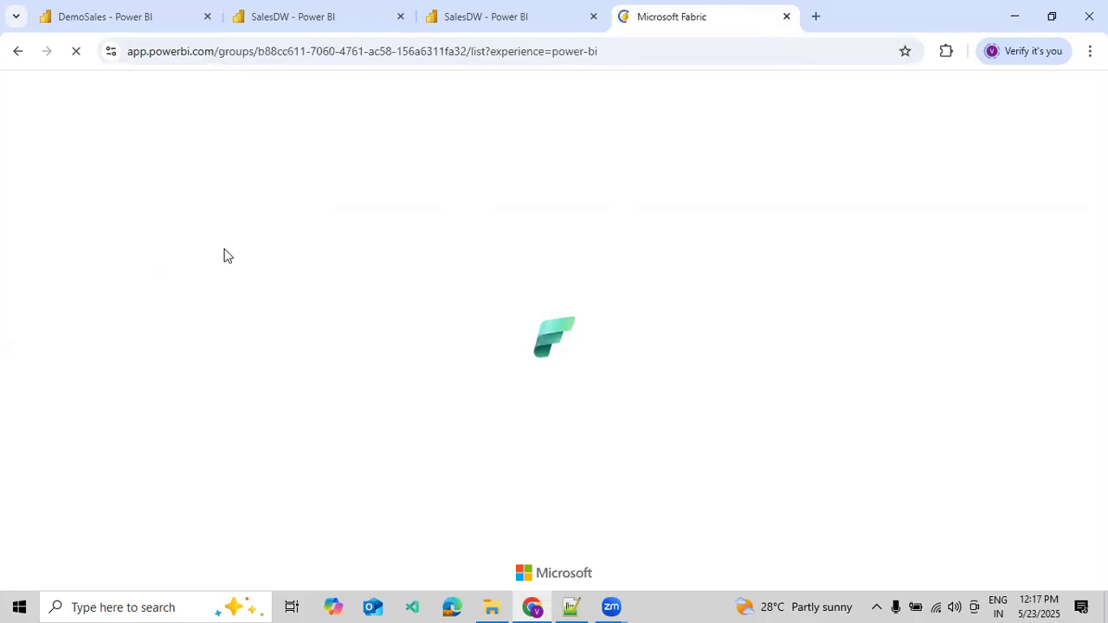
Step: Look at the DemoSales pipeline while Power BI loads in the other tab, and dismiss the group access message there
{"action": "left_click", "coordinate": [121, 16]}
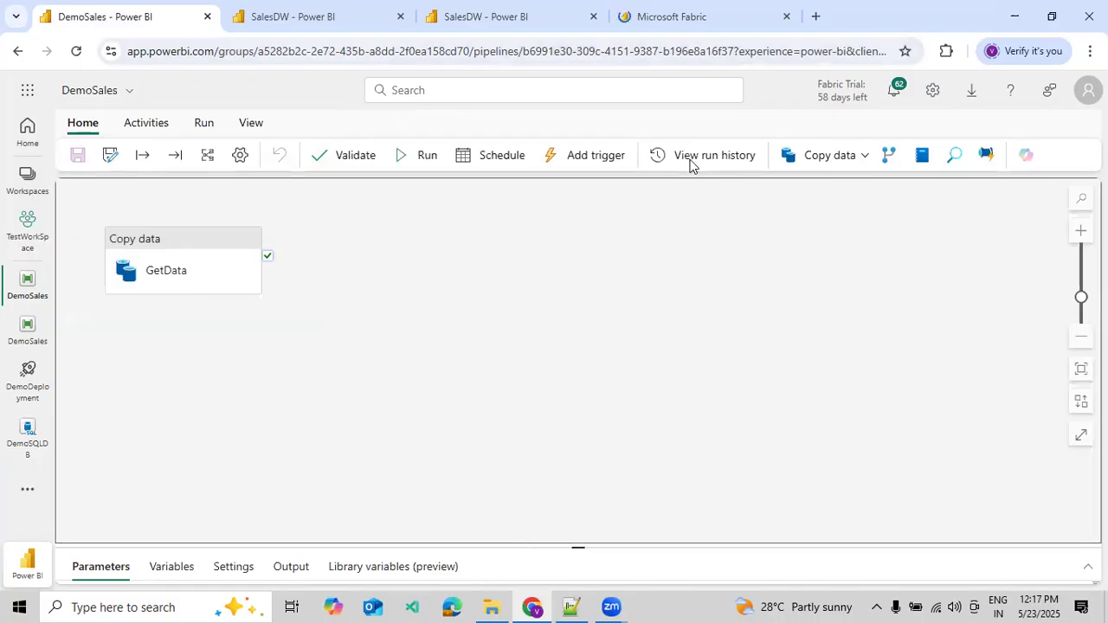
{"action": "left_click", "coordinate": [1076, 139]}
{"action": "left_click", "coordinate": [649, 27]}
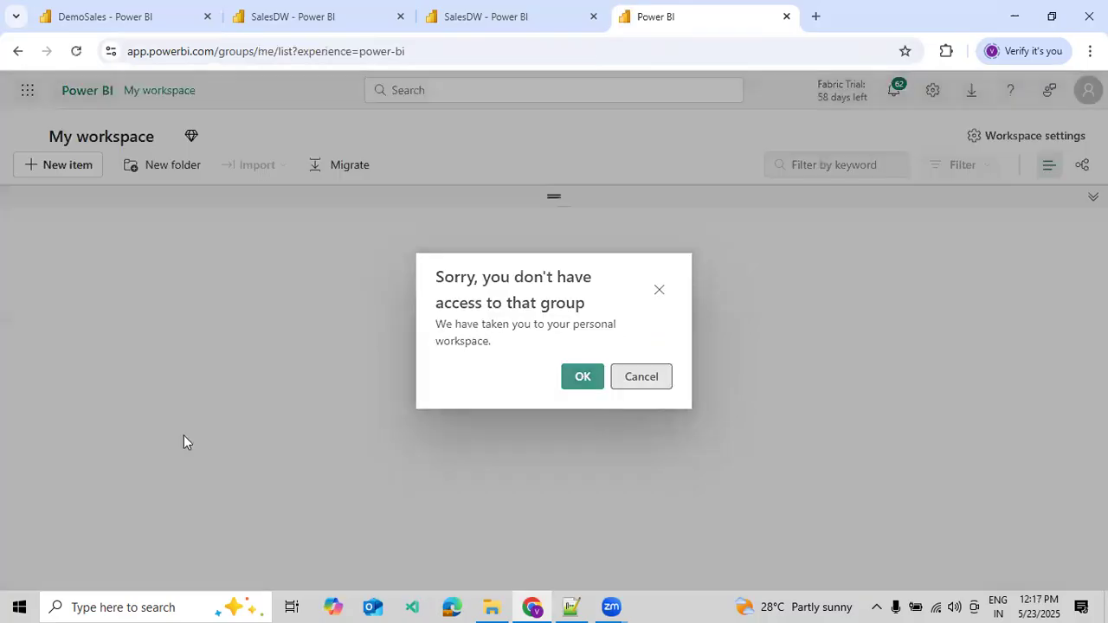
{"action": "left_click", "coordinate": [603, 385]}
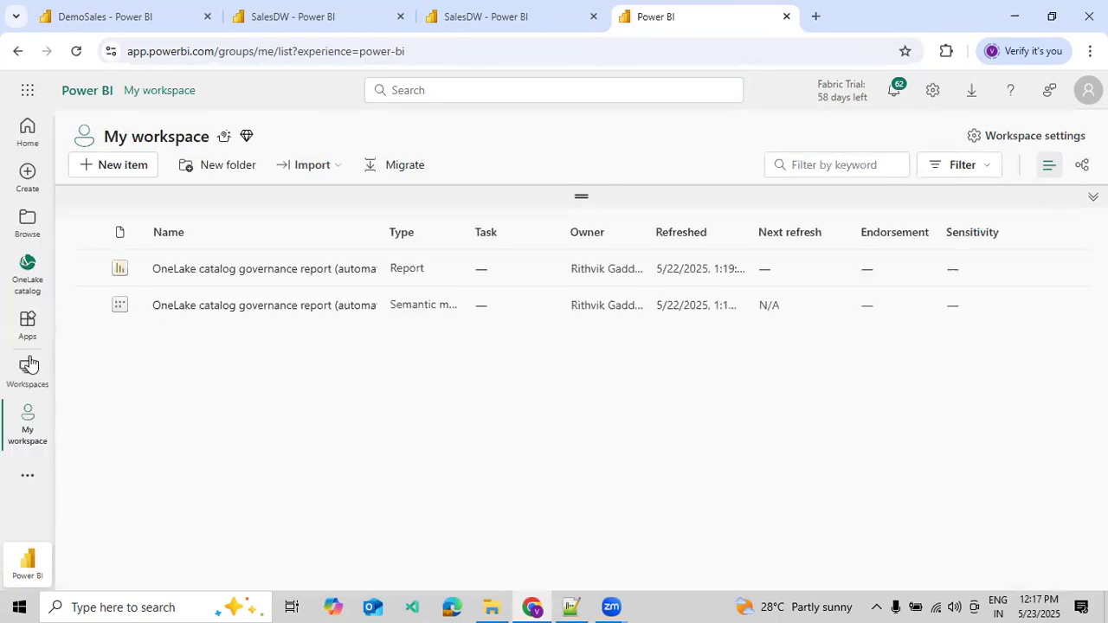
Step: Open the DemoSQLDB SQL database from the Sales workspace, checking the DemoSales pipeline while it loads
{"action": "left_click", "coordinate": [28, 365]}
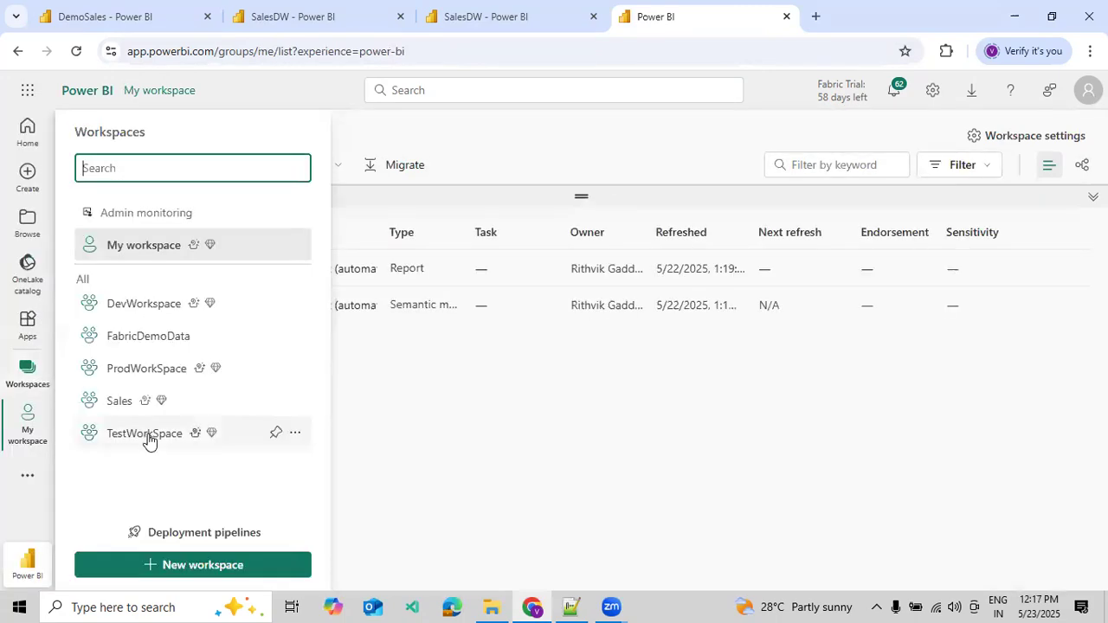
{"action": "left_click", "coordinate": [130, 405]}
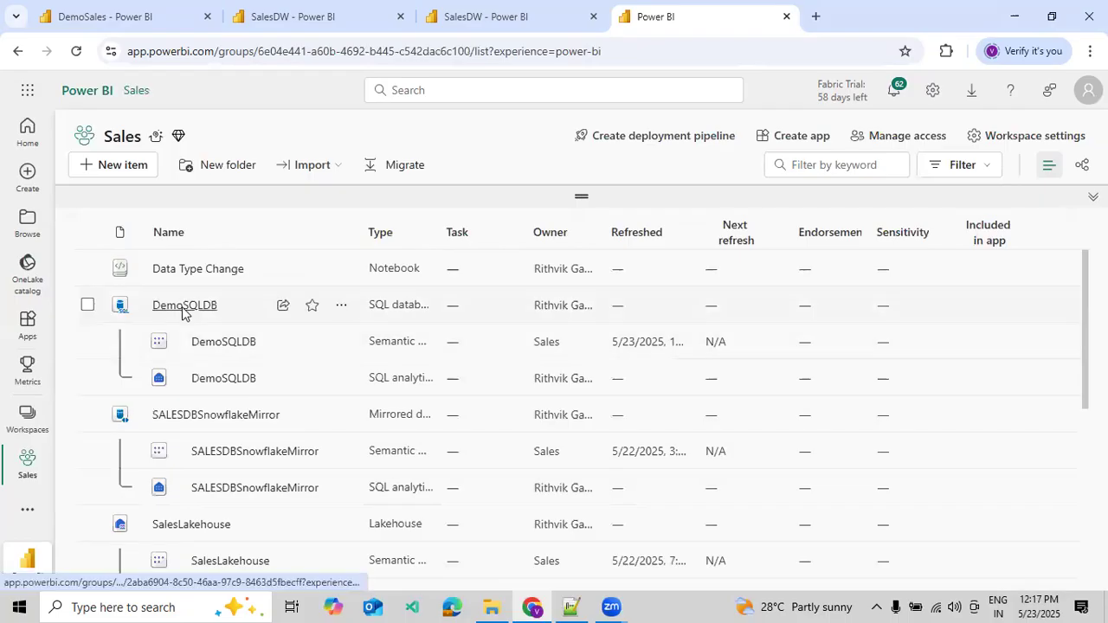
{"action": "left_click", "coordinate": [184, 307]}
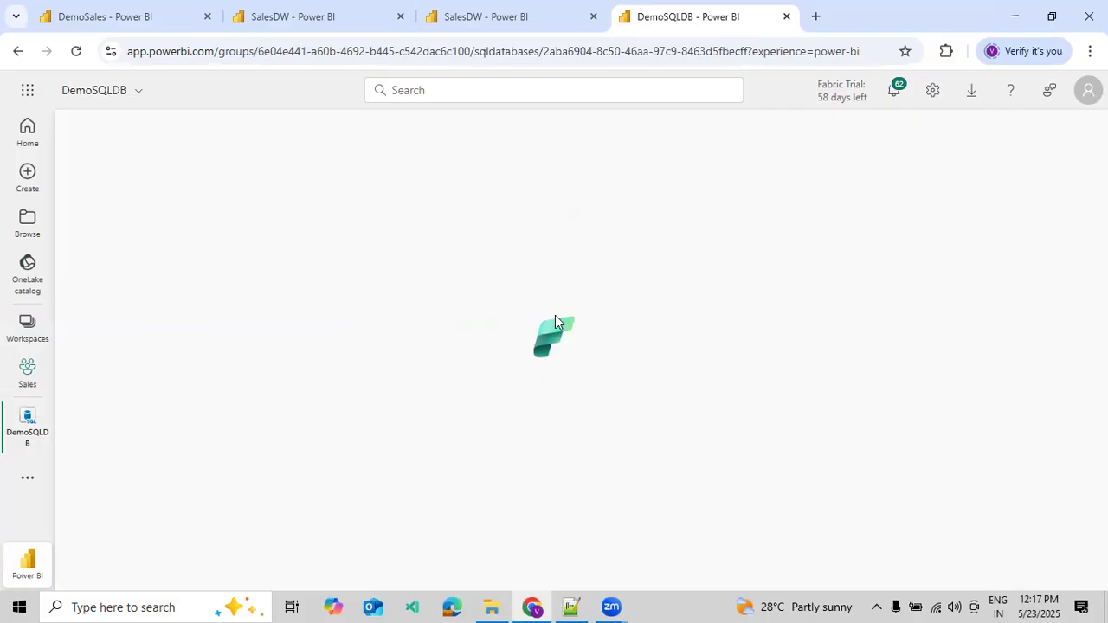
{"action": "left_click", "coordinate": [154, 24]}
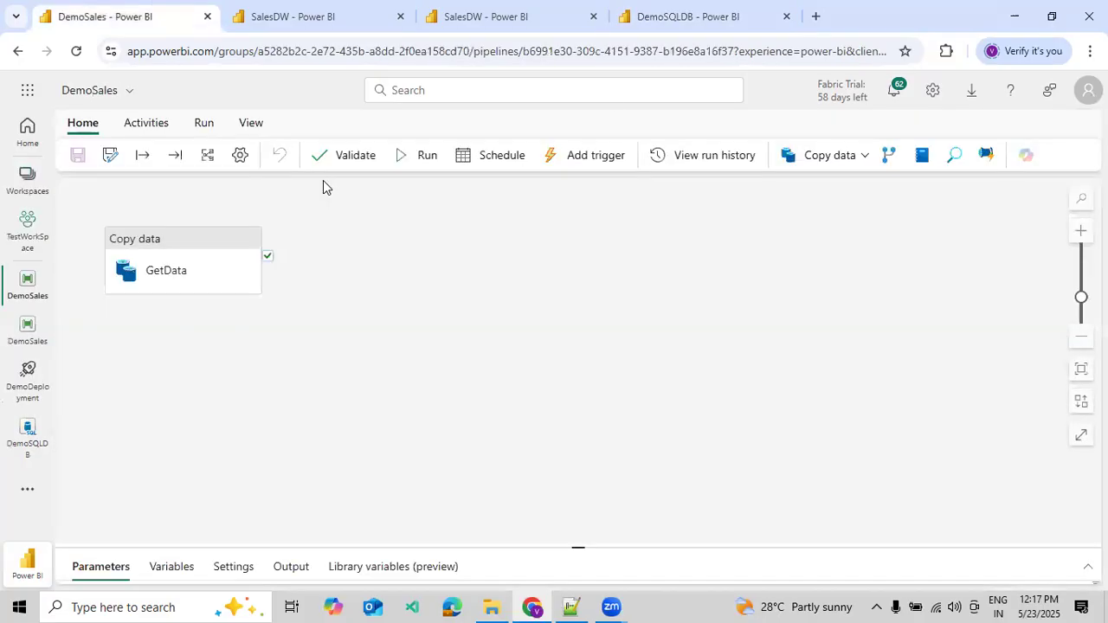
{"action": "left_click", "coordinate": [688, 18]}
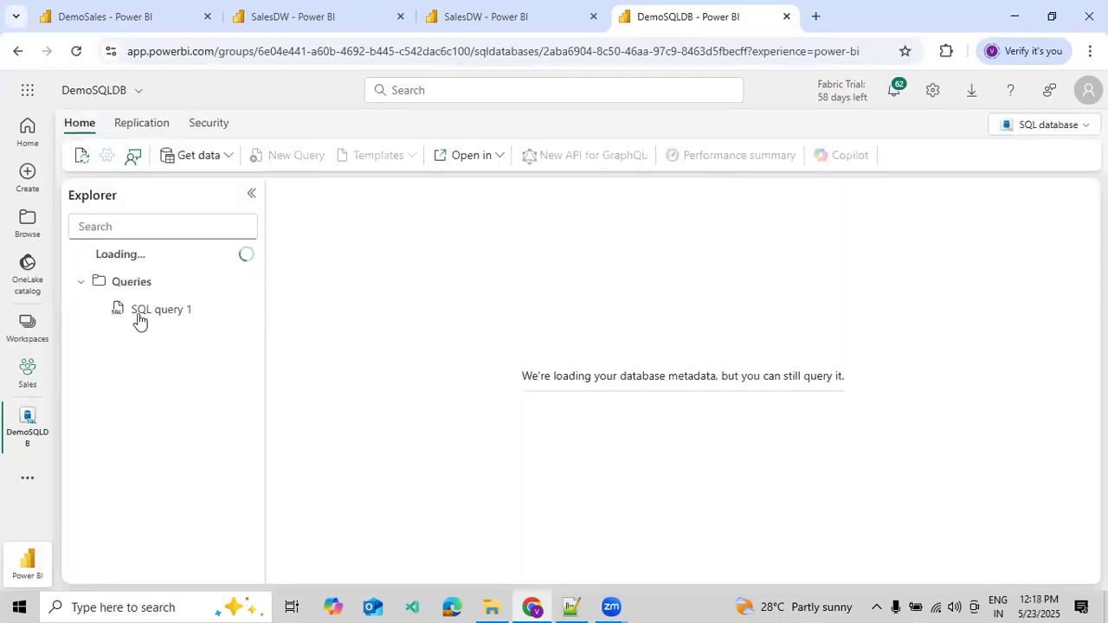
Step: Open SQL query 1, dismiss the Copilot notice, and change the last INSERT to EmpId 222 and EmpName 'Test Environment'
{"action": "left_click", "coordinate": [138, 318]}
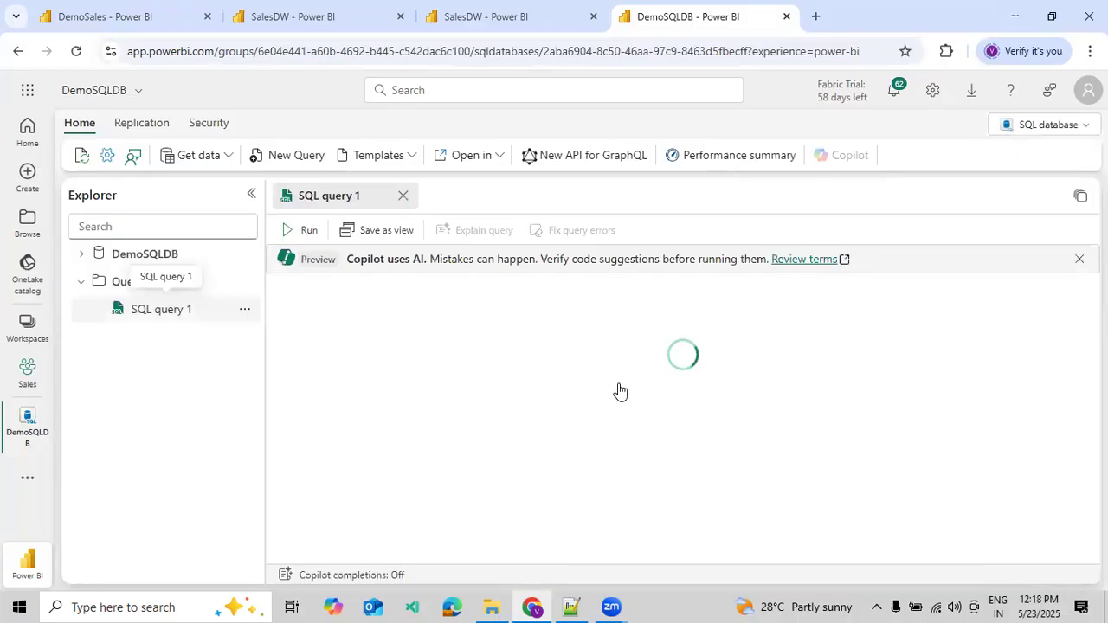
{"action": "left_click", "coordinate": [1078, 258]}
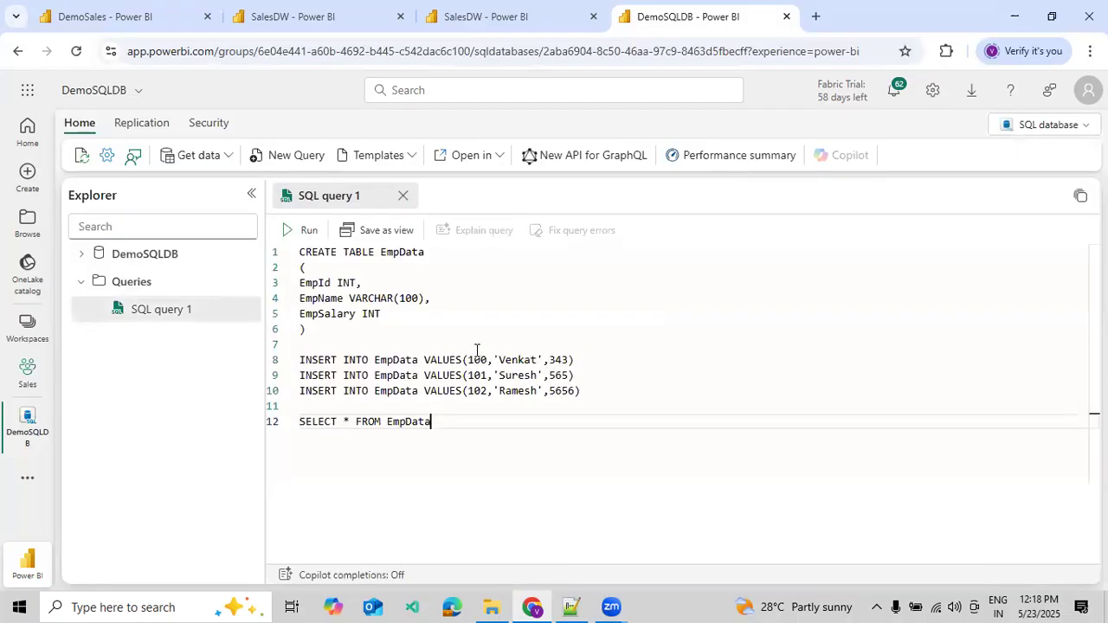
{"action": "double_click", "coordinate": [478, 387]}
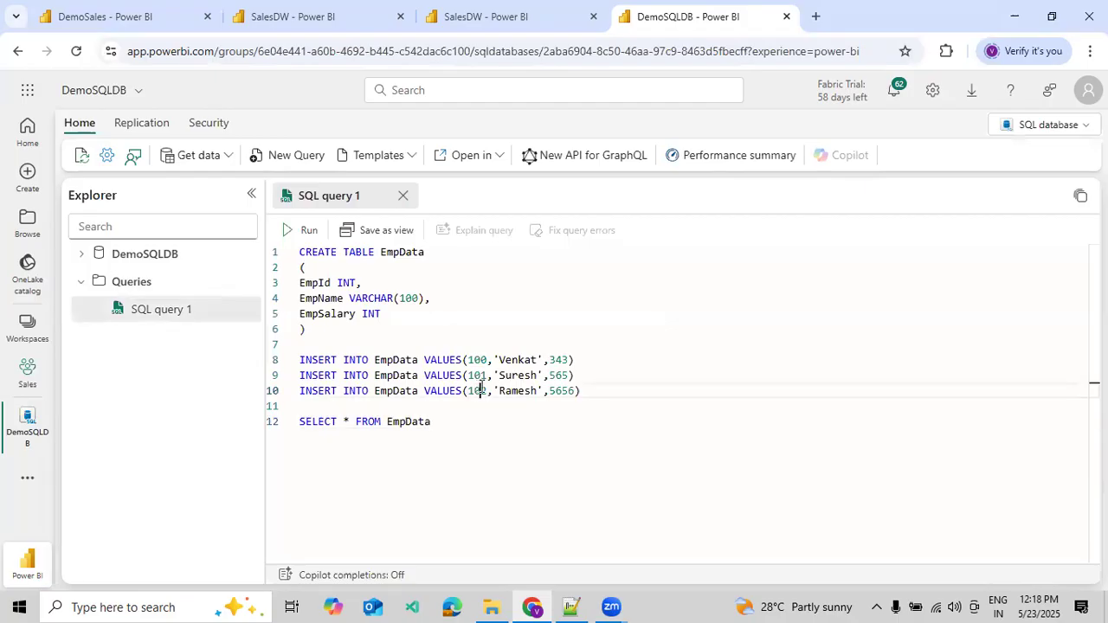
{"action": "type", "text": "222"}
{"action": "double_click", "coordinate": [515, 390]}
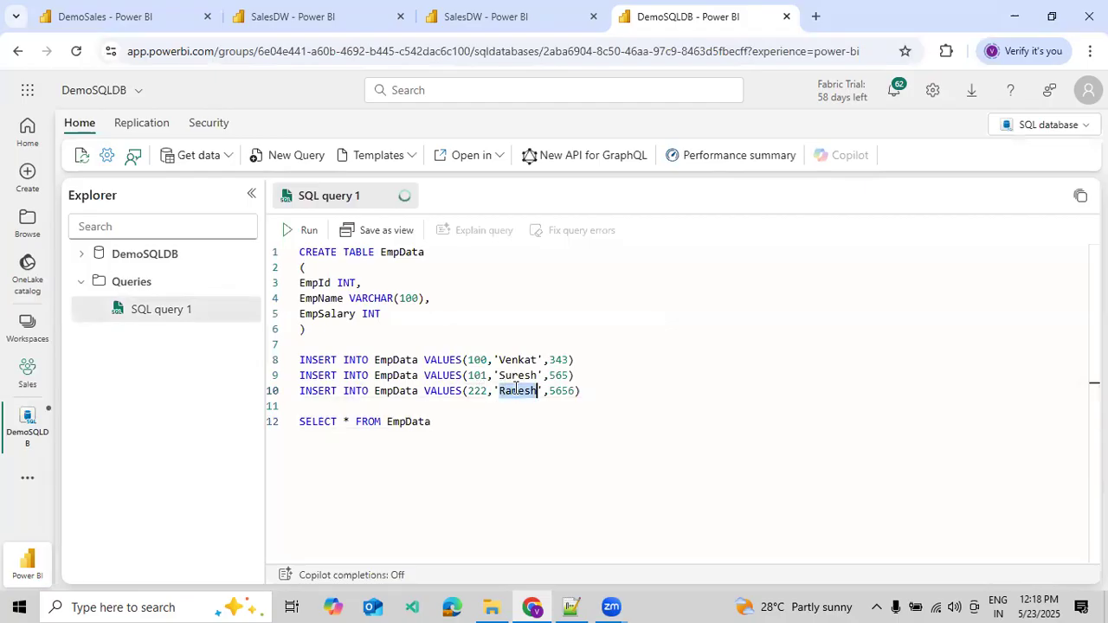
{"action": "type", "text": "Test E"}
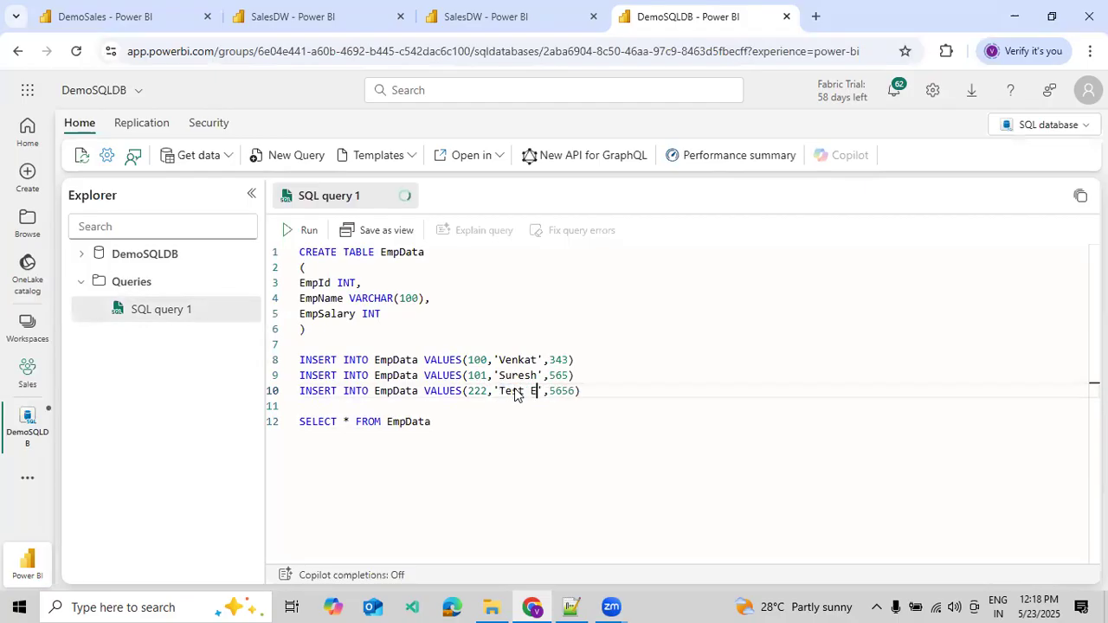
{"action": "type", "text": "nvironment"}
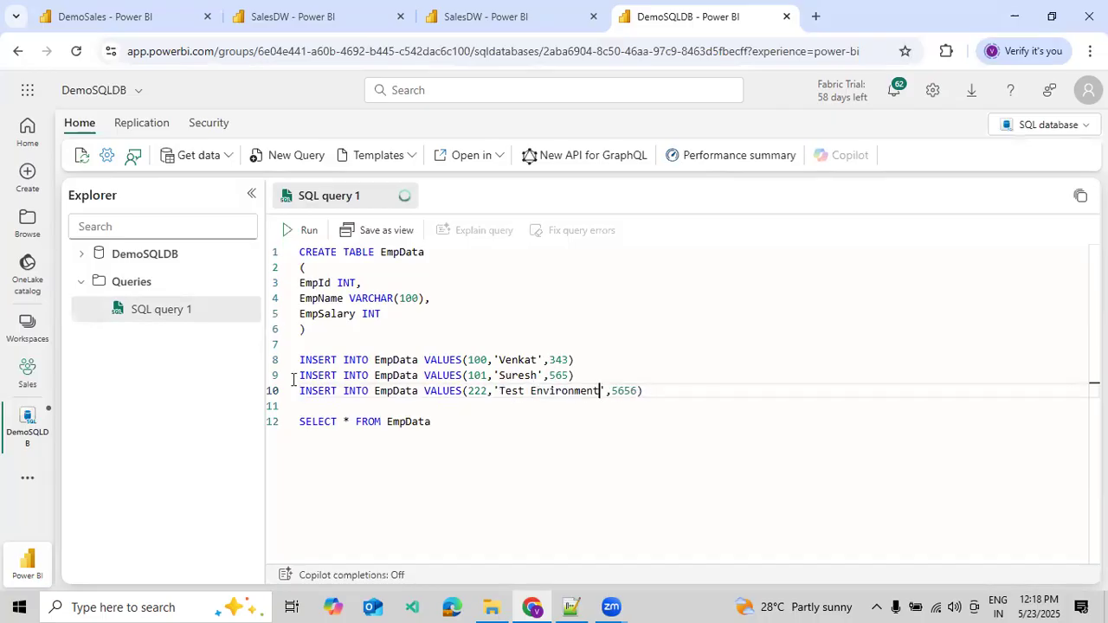
Step: Run only the edited INSERT statement, and query all rows of EmpData with the SELECT statement
{"action": "left_click", "coordinate": [648, 391]}
{"action": "key", "text": "shift+Home"}
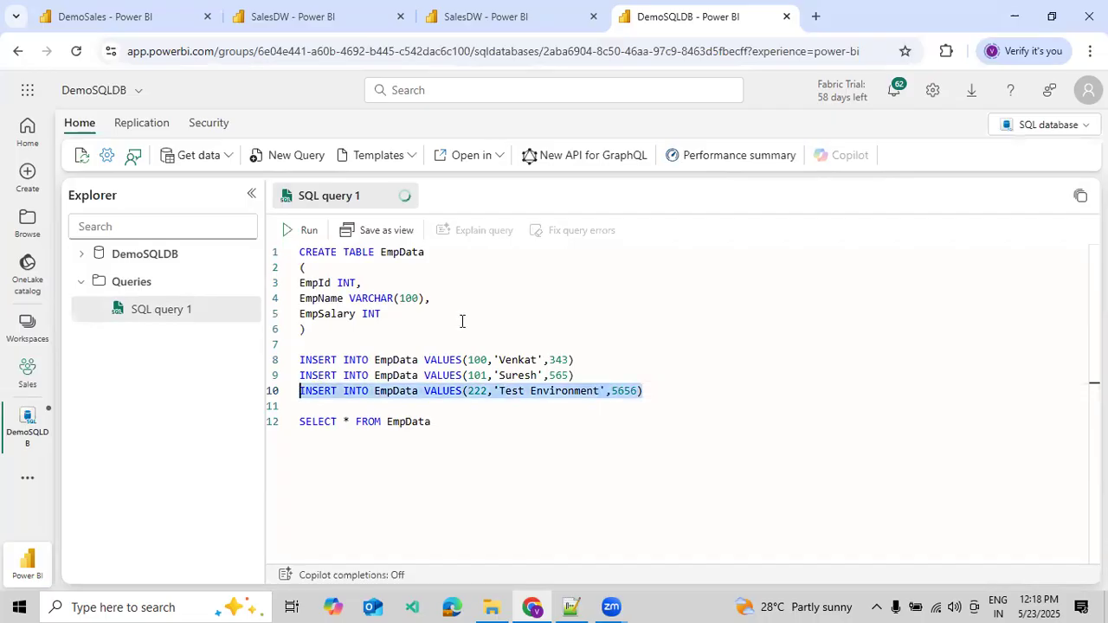
{"action": "left_click", "coordinate": [304, 230]}
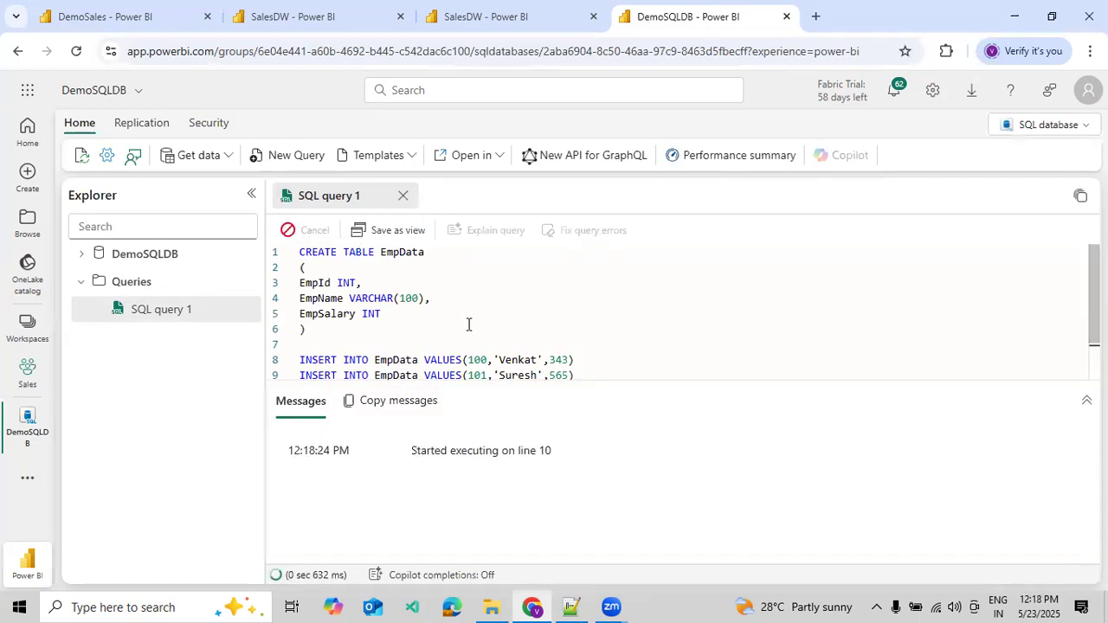
{"action": "scroll", "coordinate": [459, 346], "scroll_direction": "down", "scroll_amount": 1}
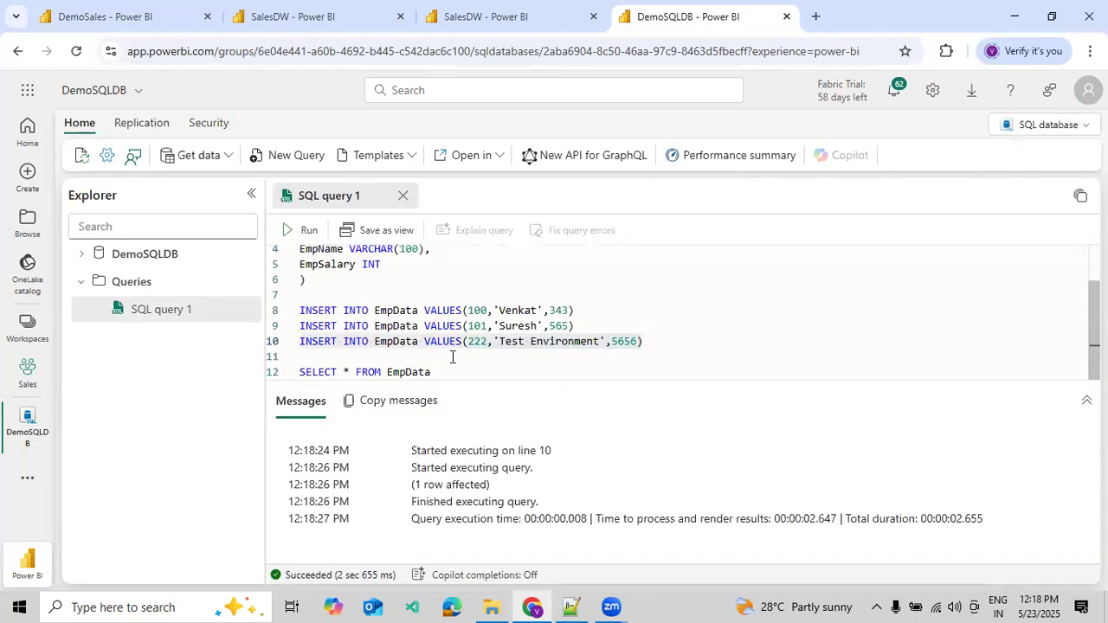
{"action": "key", "text": "ctrl+shift+End"}
{"action": "left_click", "coordinate": [292, 230]}
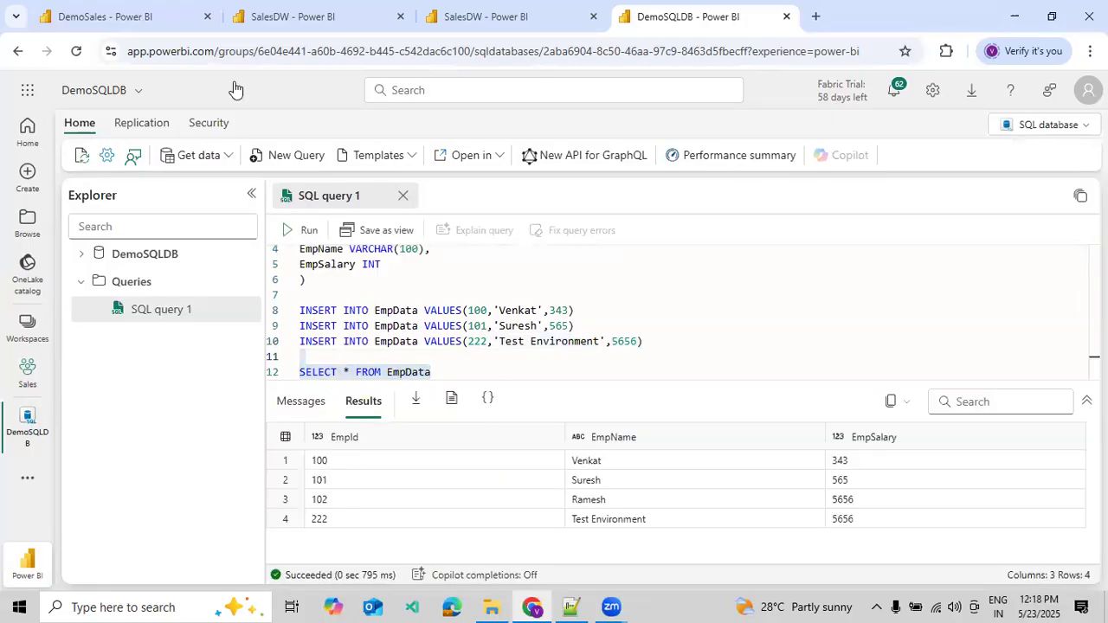
Step: Look at TempDataProcess in the development SalesDW warehouse and expand the dbo tables in the TestWorkSpace SalesDW warehouse
{"action": "left_click", "coordinate": [248, 26]}
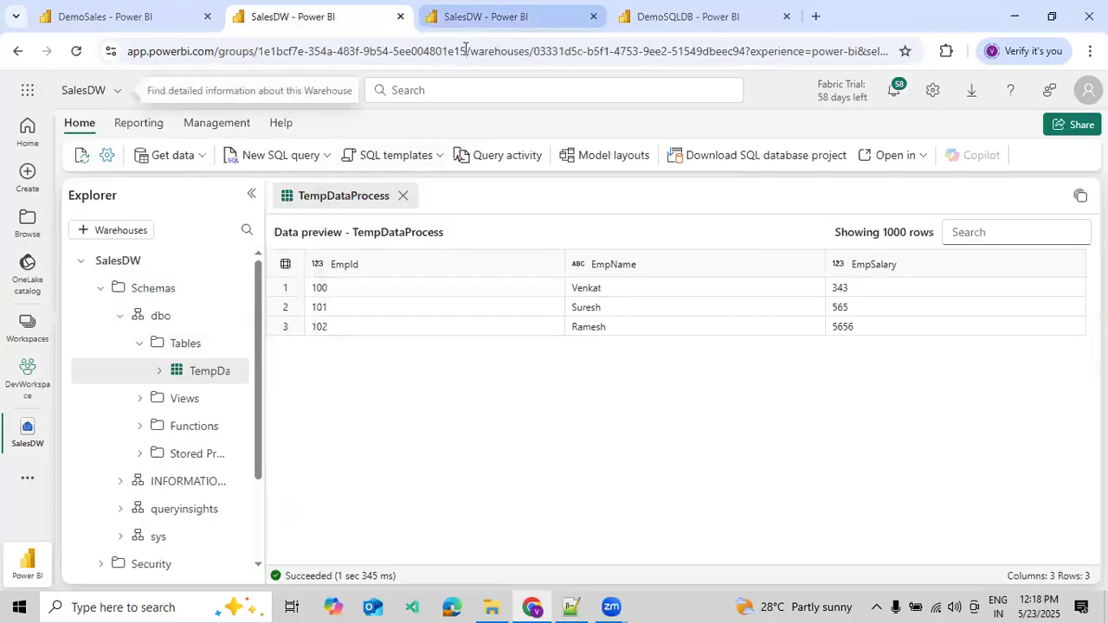
{"action": "key", "text": "ctrl+Tab"}
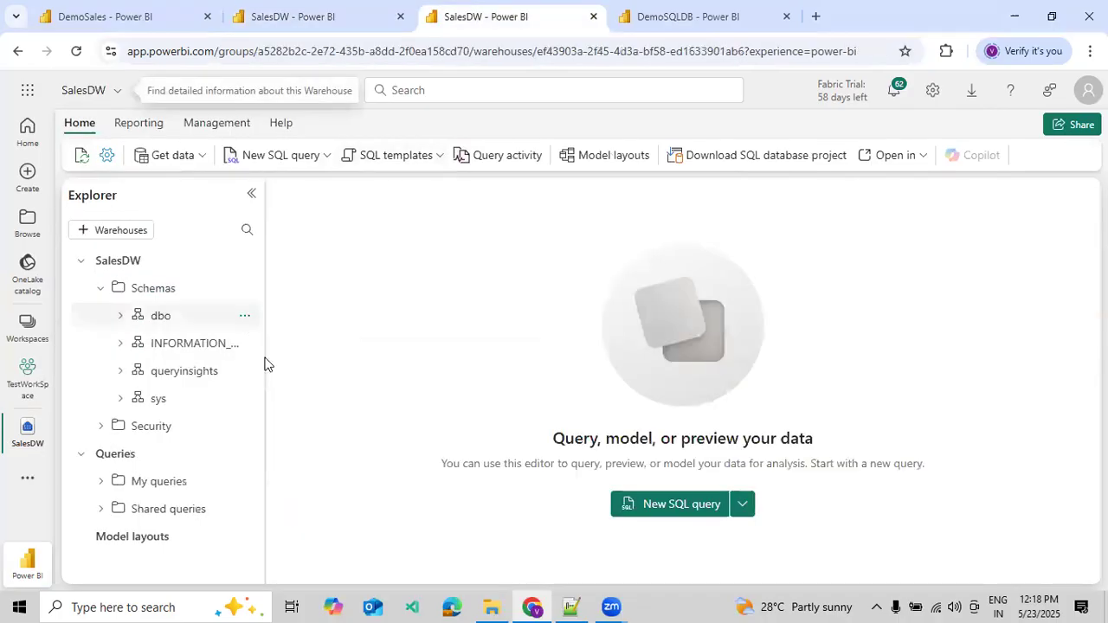
{"action": "left_click", "coordinate": [138, 317]}
{"action": "left_click", "coordinate": [139, 344]}
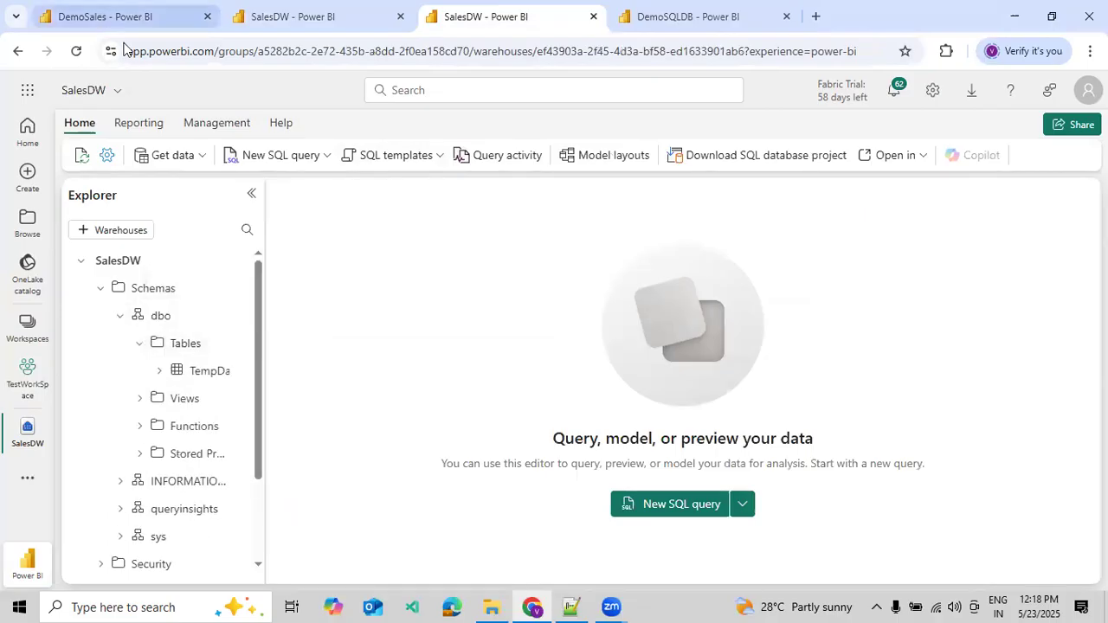
Step: Run the DemoSales pipeline in TestWorkSpace and check its location details
{"action": "key", "text": "ctrl+1"}
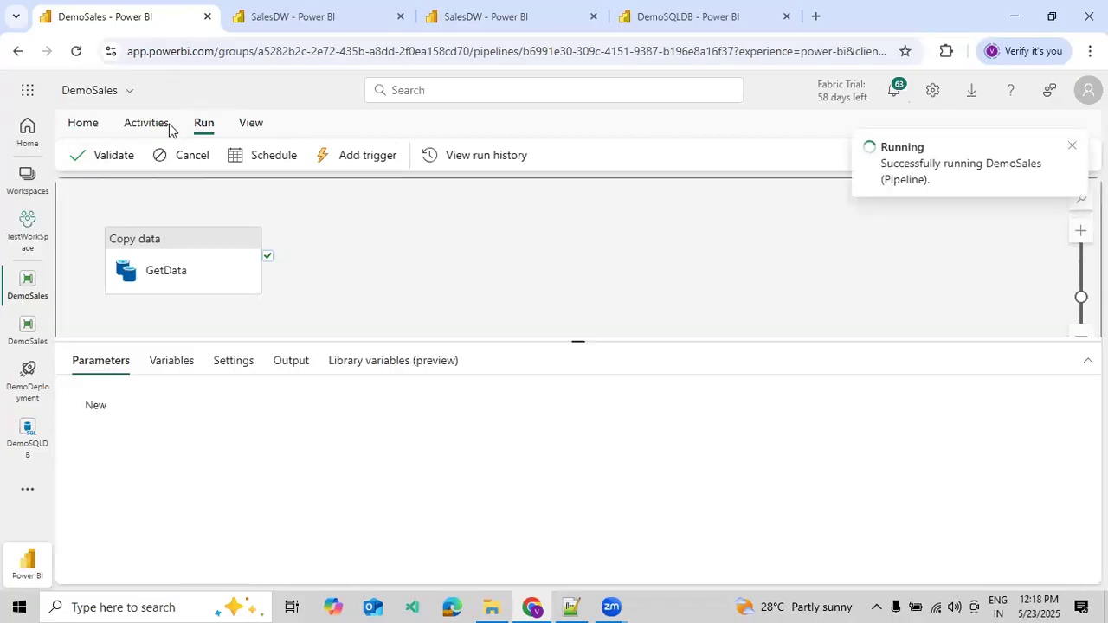
{"action": "left_click", "coordinate": [130, 92]}
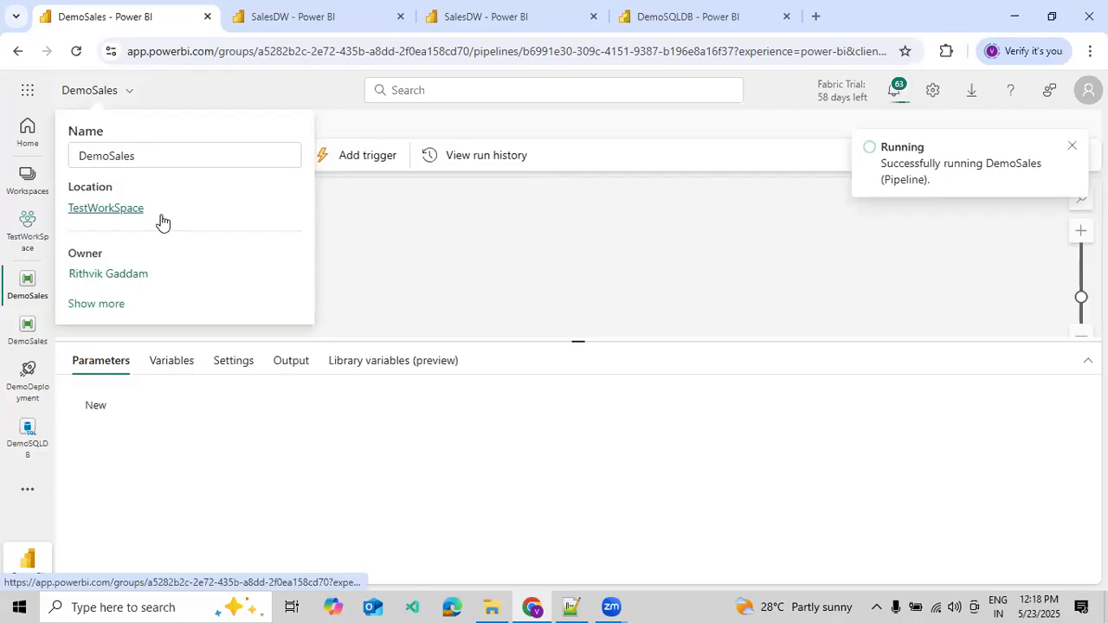
{"action": "left_click", "coordinate": [444, 261]}
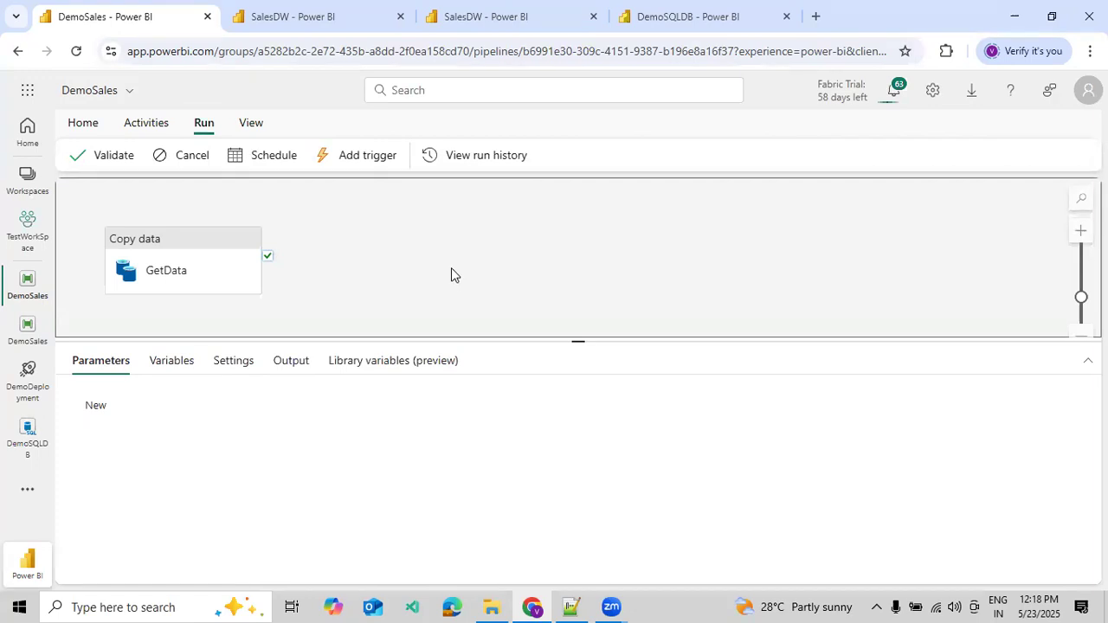
Step: Review the EmpData source rows, check the test SalesDW warehouse's location, and preview its TempDataProcess table
{"action": "left_click", "coordinate": [694, 34]}
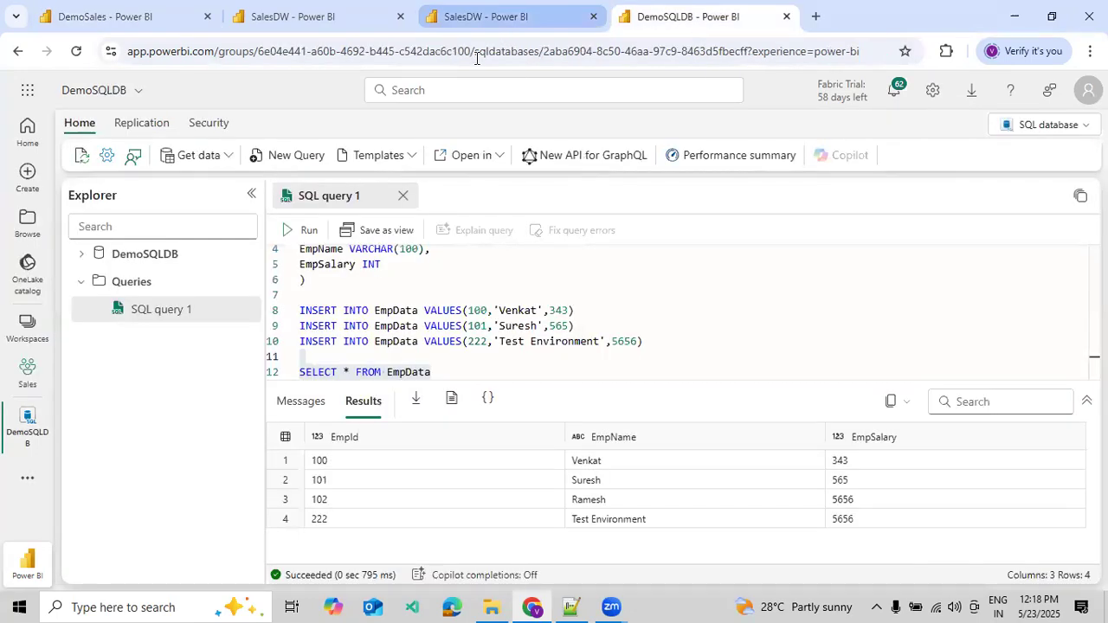
{"action": "key", "text": "ctrl+shift+Tab"}
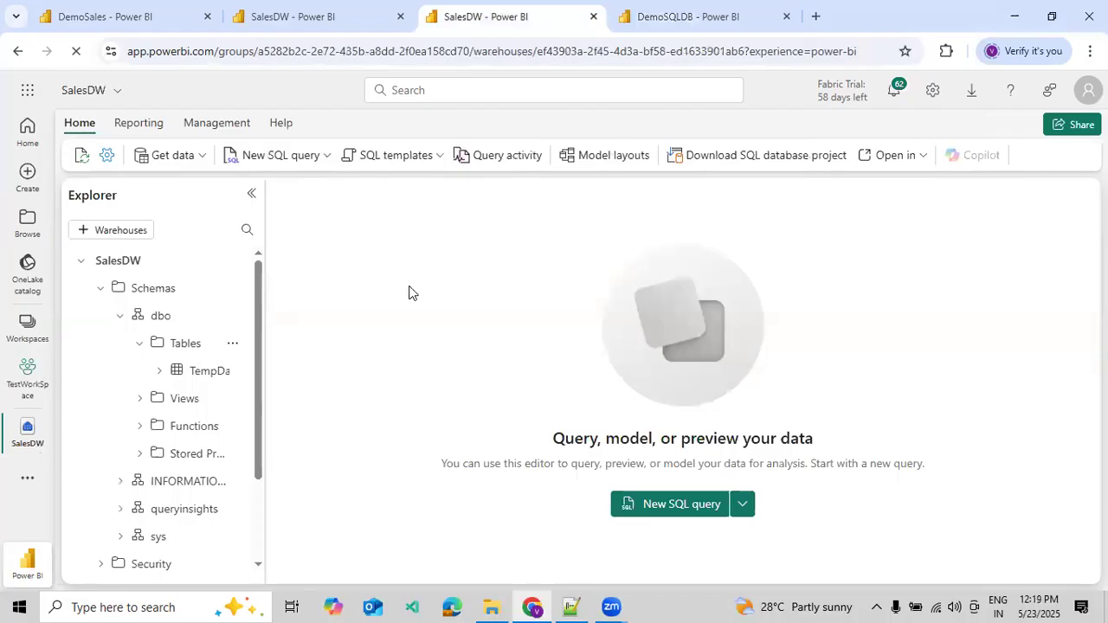
{"action": "left_click", "coordinate": [117, 91]}
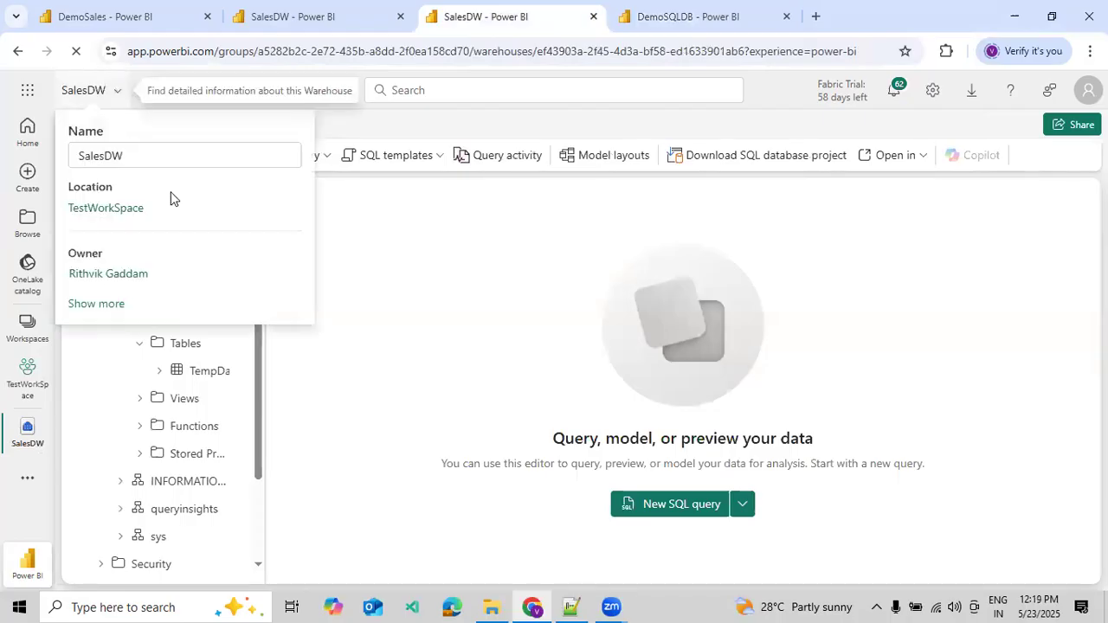
{"action": "left_click", "coordinate": [215, 375]}
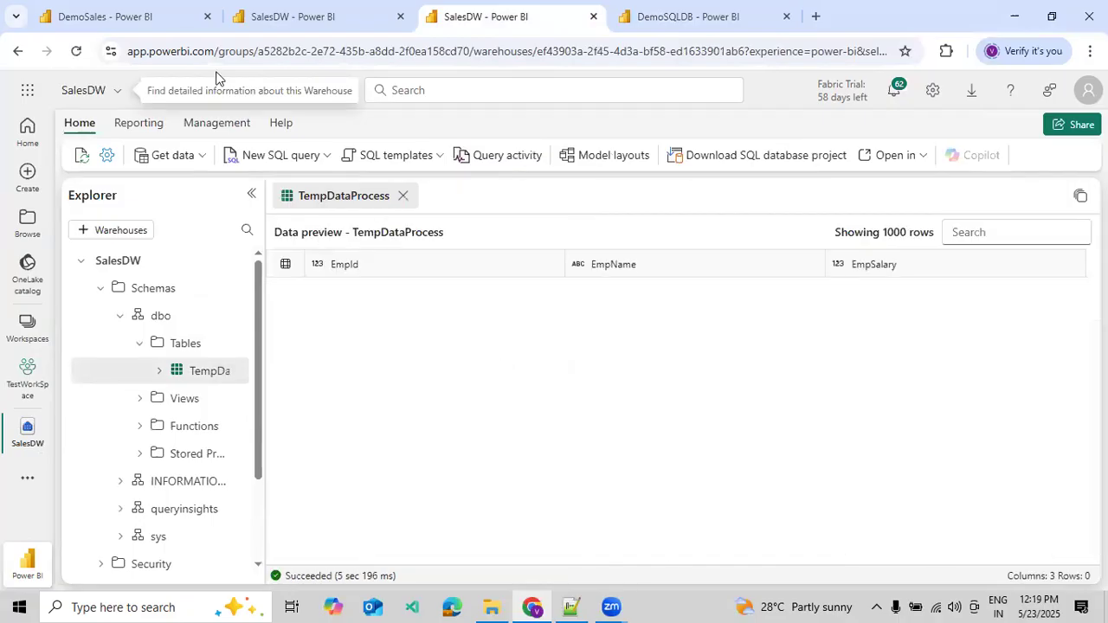
Step: Return to the DemoSales pipeline and refresh its run status until the GetData activity finishes
{"action": "key", "text": "ctrl+1"}
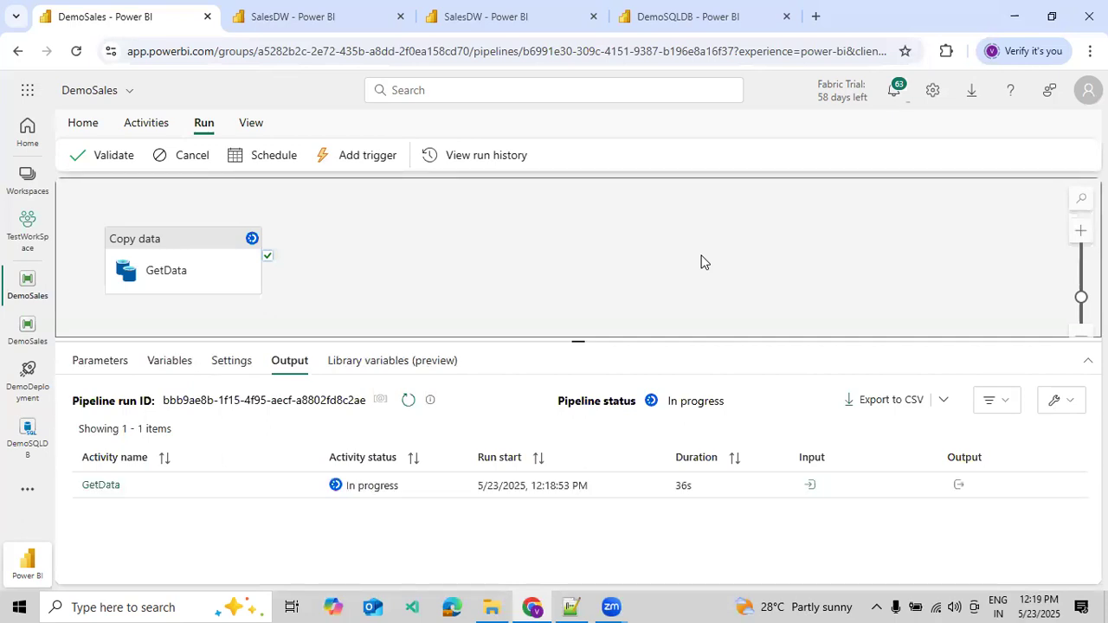
{"action": "left_click", "coordinate": [407, 400]}
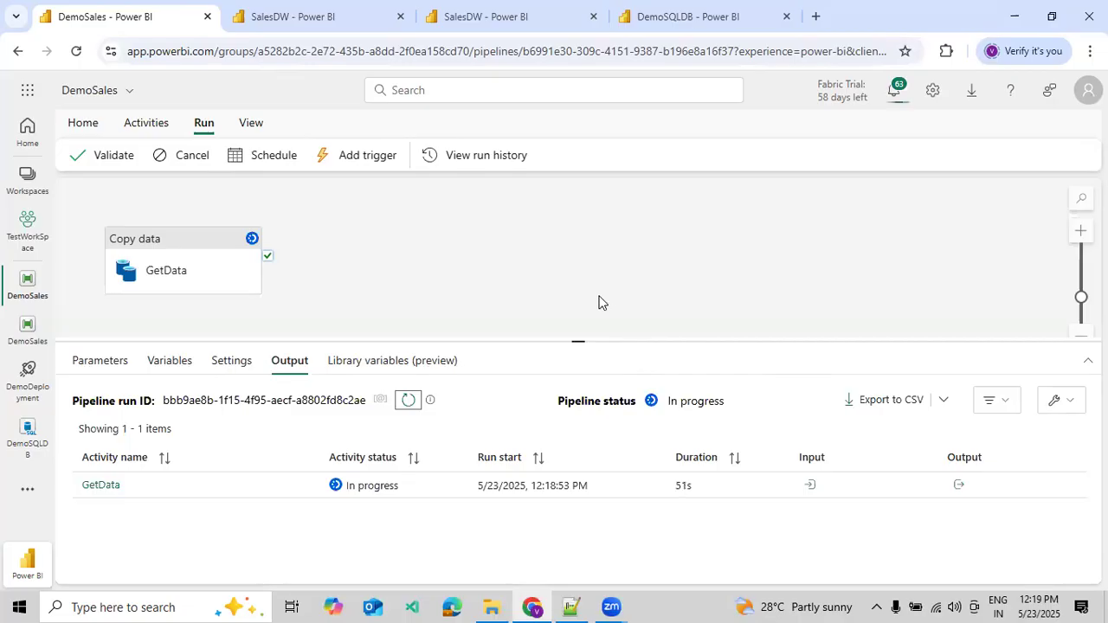
{"action": "left_click", "coordinate": [408, 405]}
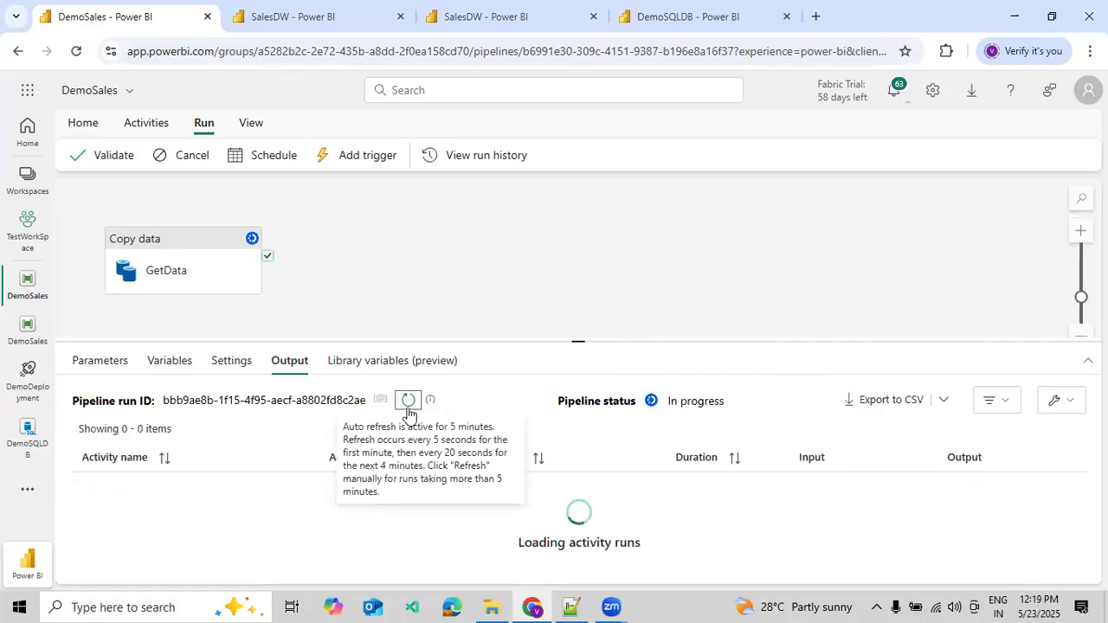
{"action": "left_click", "coordinate": [409, 405]}
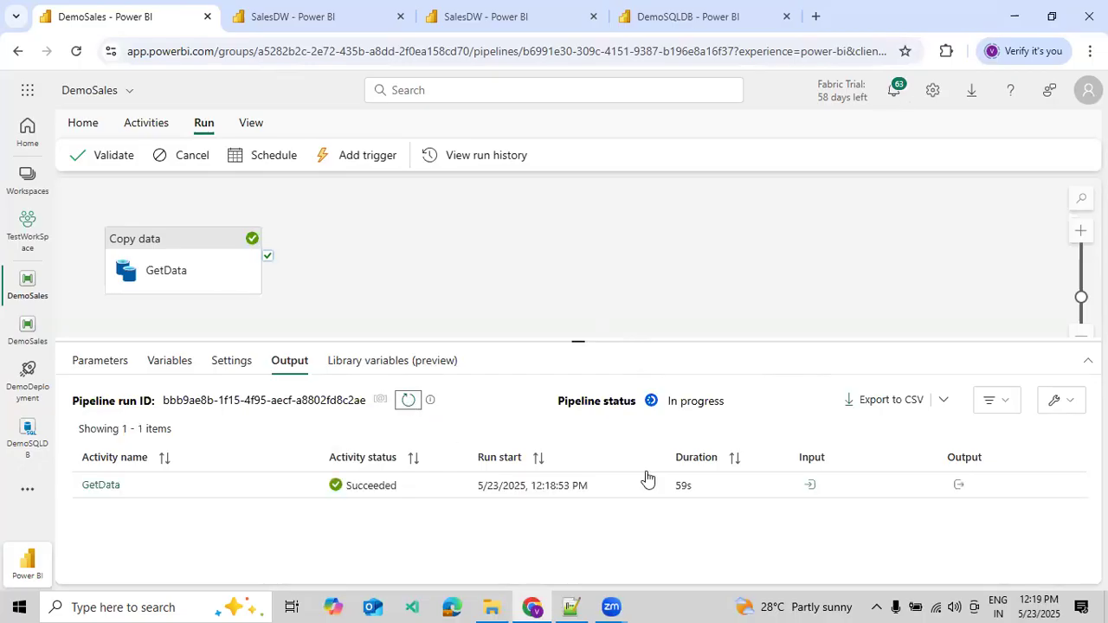
Step: Examine the rowsRead and rowsCopied entries in the GetData activity output, and close the output details
{"action": "left_click", "coordinate": [958, 486]}
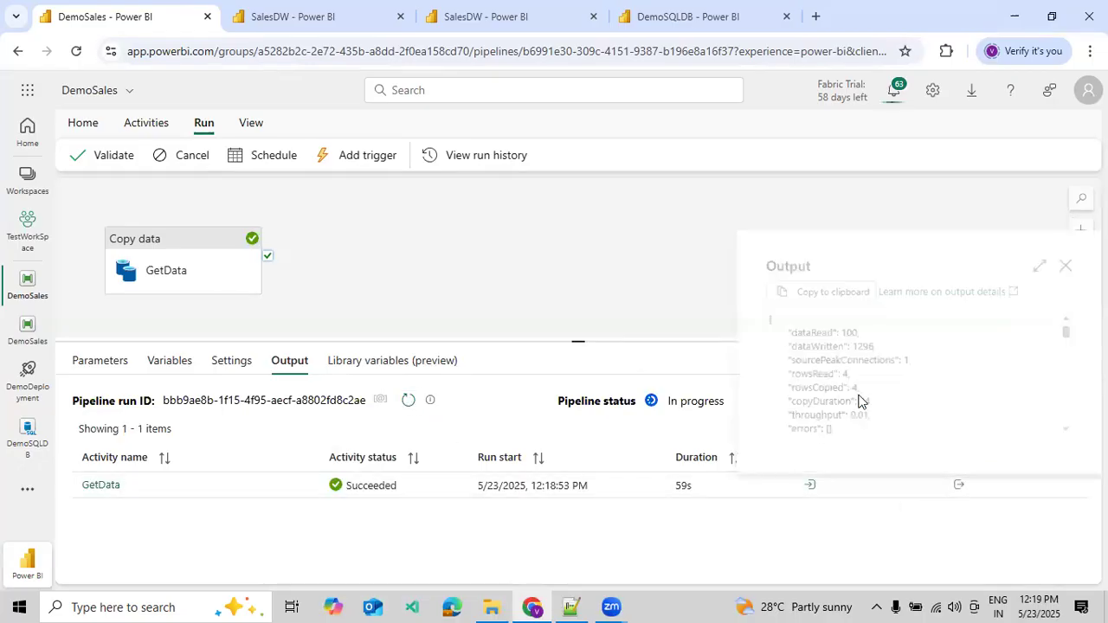
{"action": "left_click_drag", "start_coordinate": [779, 375], "coordinate": [855, 390]}
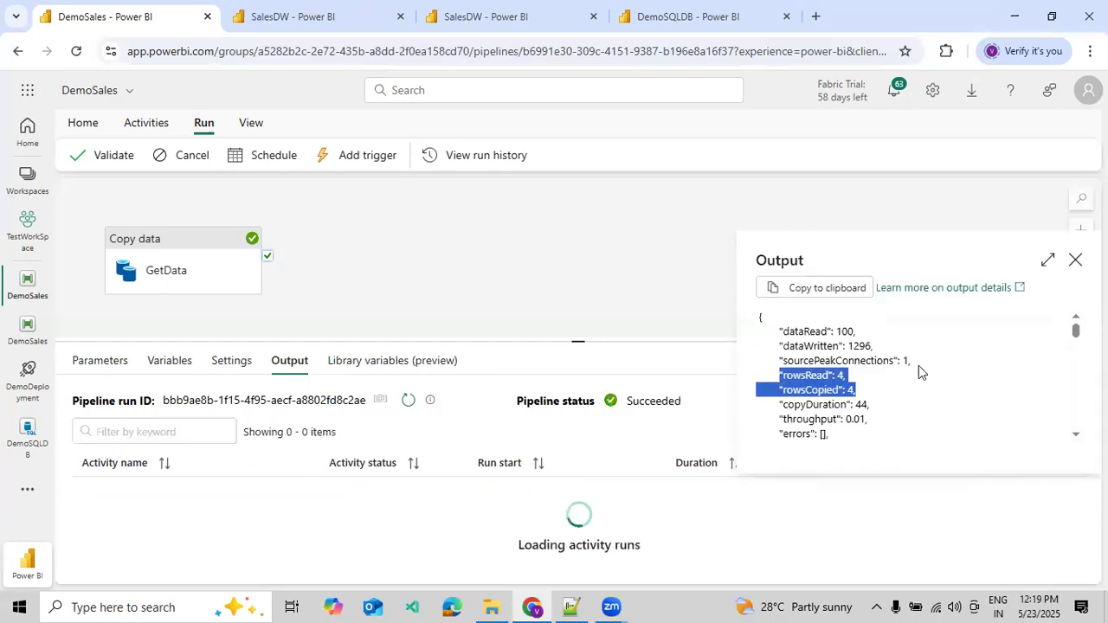
{"action": "left_click", "coordinate": [1075, 259]}
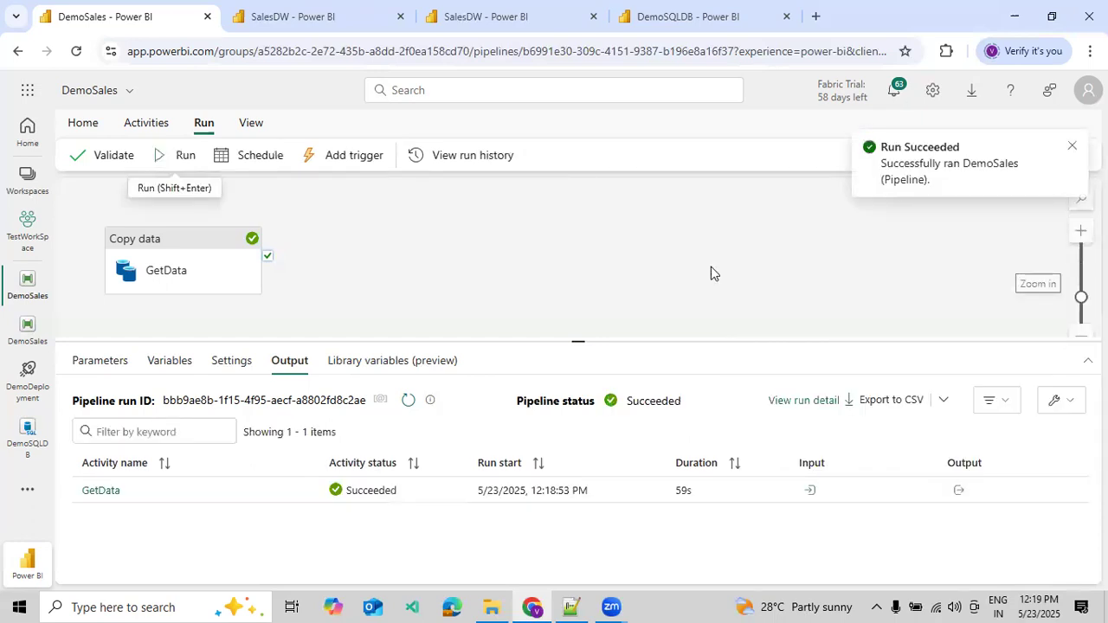
Step: Reload the TempDataProcess preview in the development SalesDW warehouse and check which workspace the warehouse belongs to
{"action": "left_click", "coordinate": [303, 26]}
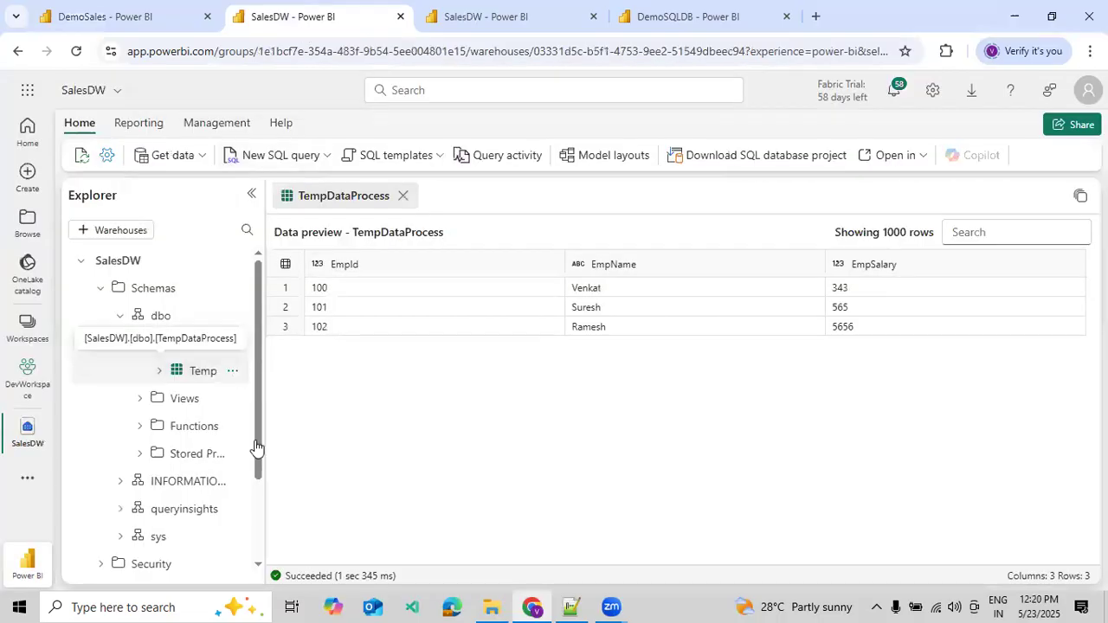
{"action": "left_click", "coordinate": [232, 370]}
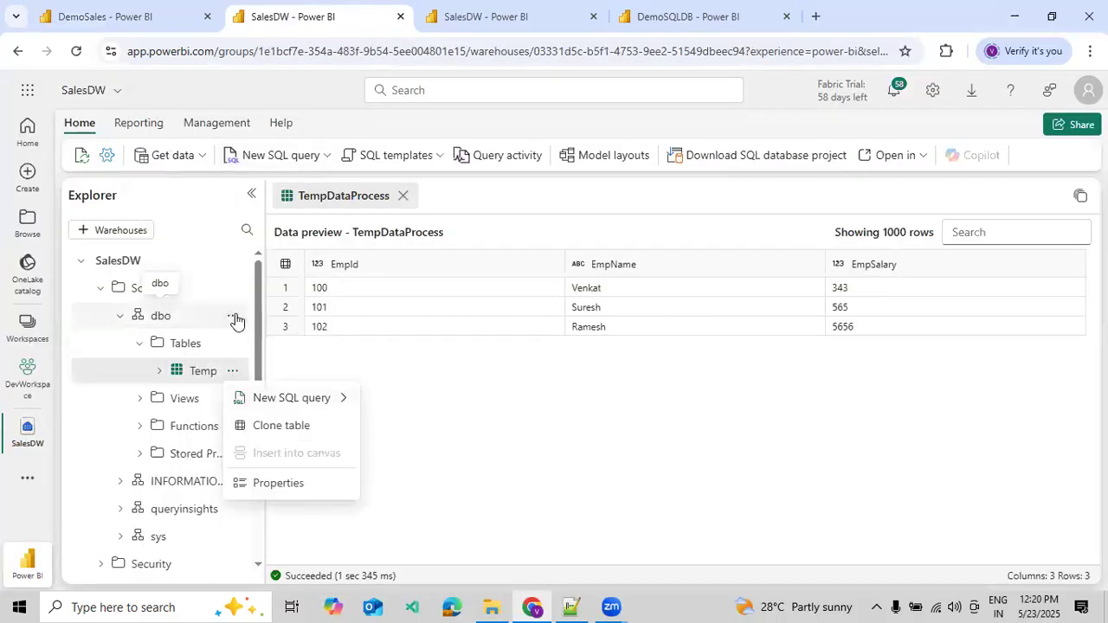
{"action": "left_click", "coordinate": [231, 316]}
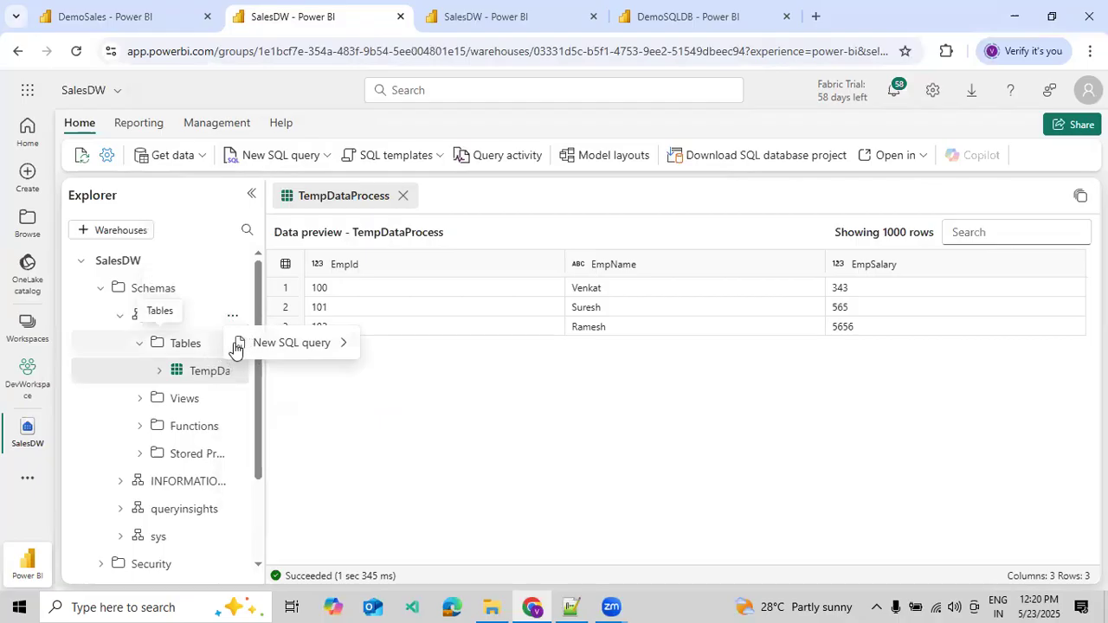
{"action": "left_click", "coordinate": [233, 344]}
{"action": "left_click", "coordinate": [265, 425]}
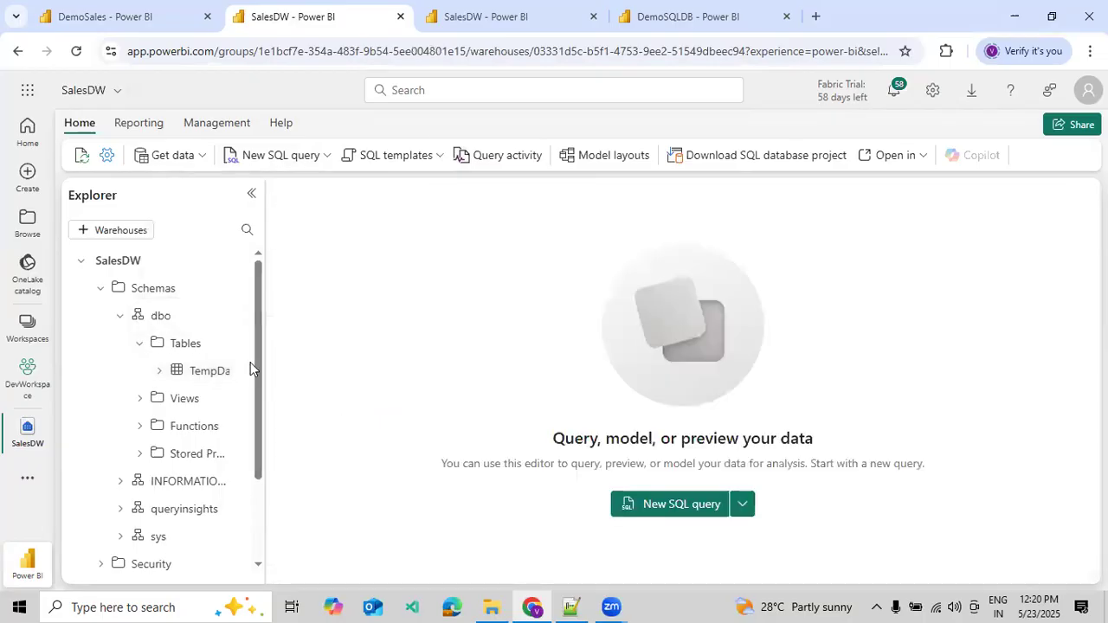
{"action": "left_click", "coordinate": [191, 369]}
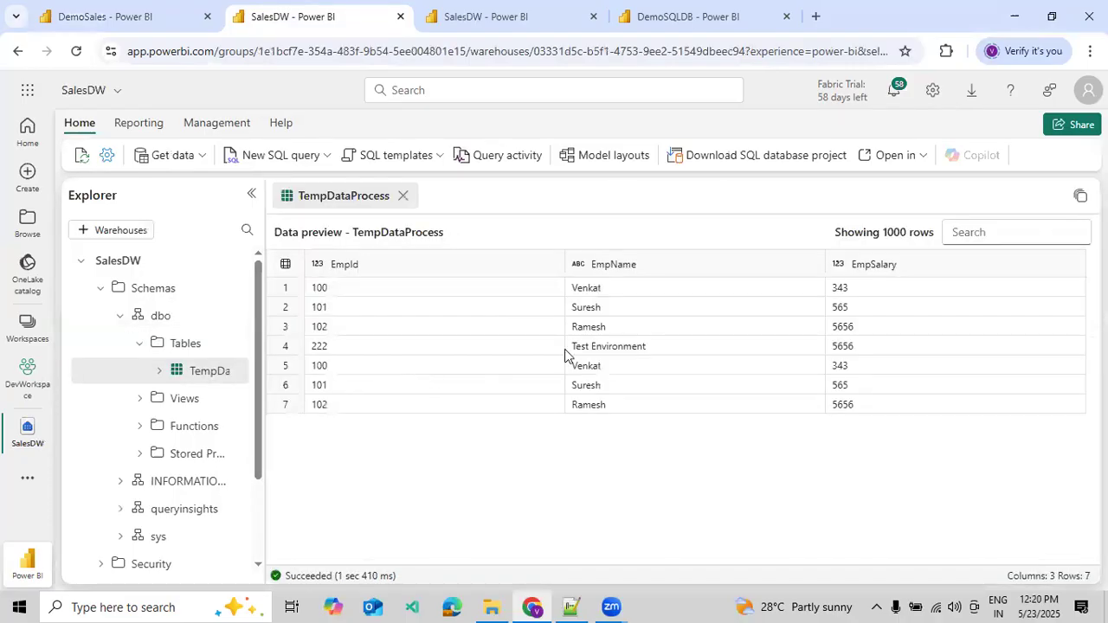
{"action": "left_click", "coordinate": [118, 91]}
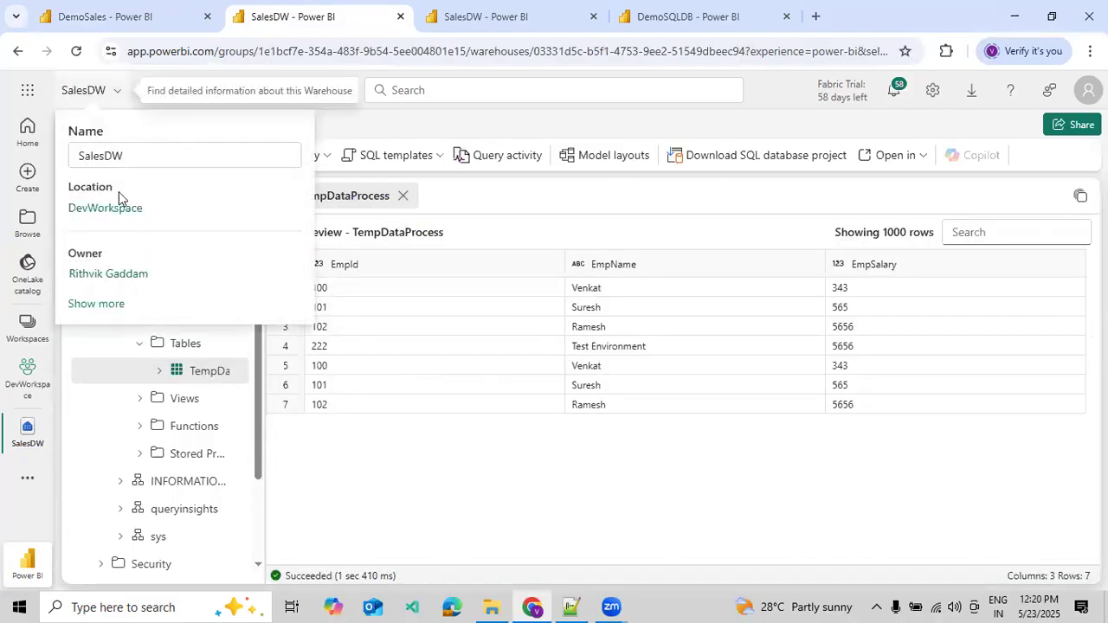
Step: Reload the TempDataProcess preview in TestWorkSpace's SalesDW warehouse to compare its rows
{"action": "left_click", "coordinate": [443, 29]}
{"action": "left_click", "coordinate": [73, 155]}
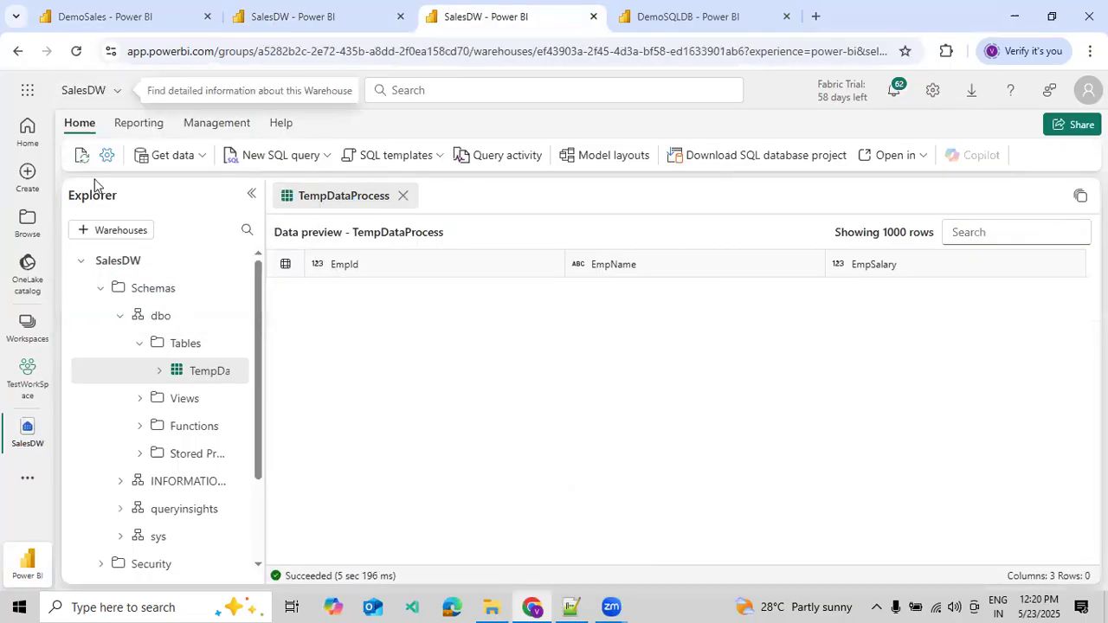
{"action": "left_click", "coordinate": [400, 197]}
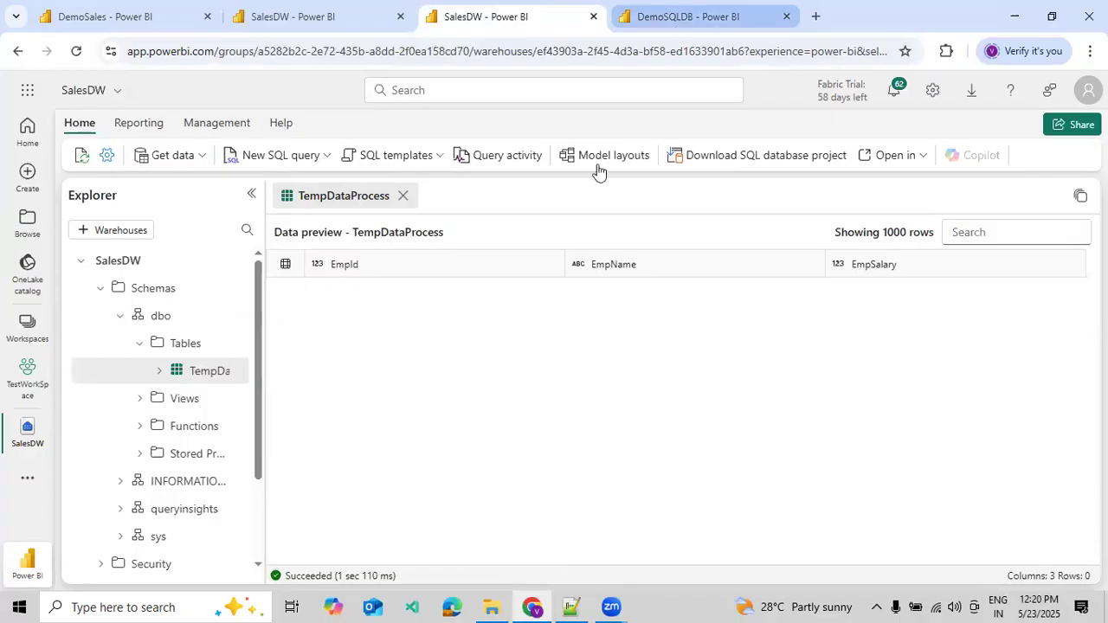
Step: In DemoSQLDB, insert the row 333, 'Production Environment', 5656 into EmpData and query the whole table
{"action": "key", "text": "ctrl+Tab"}
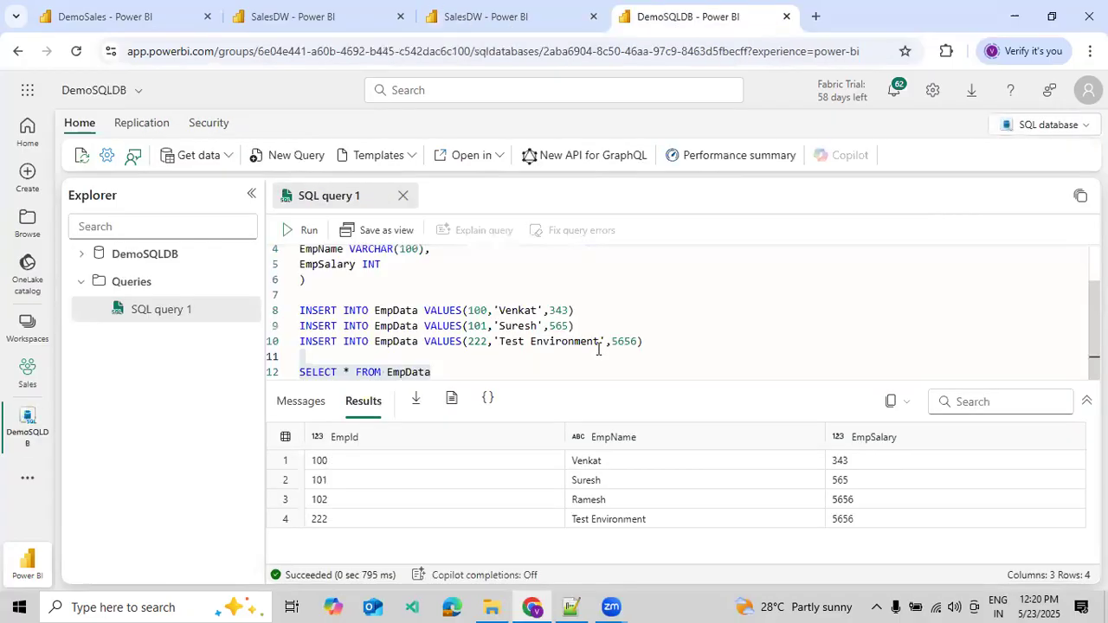
{"action": "double_click", "coordinate": [520, 340]}
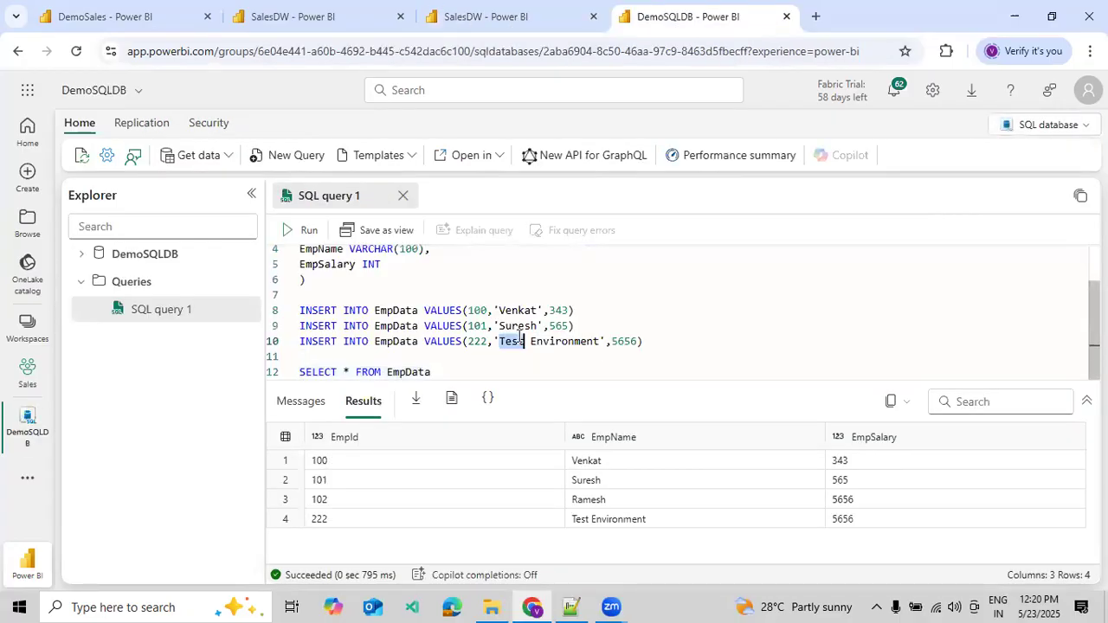
{"action": "type", "text": "Production"}
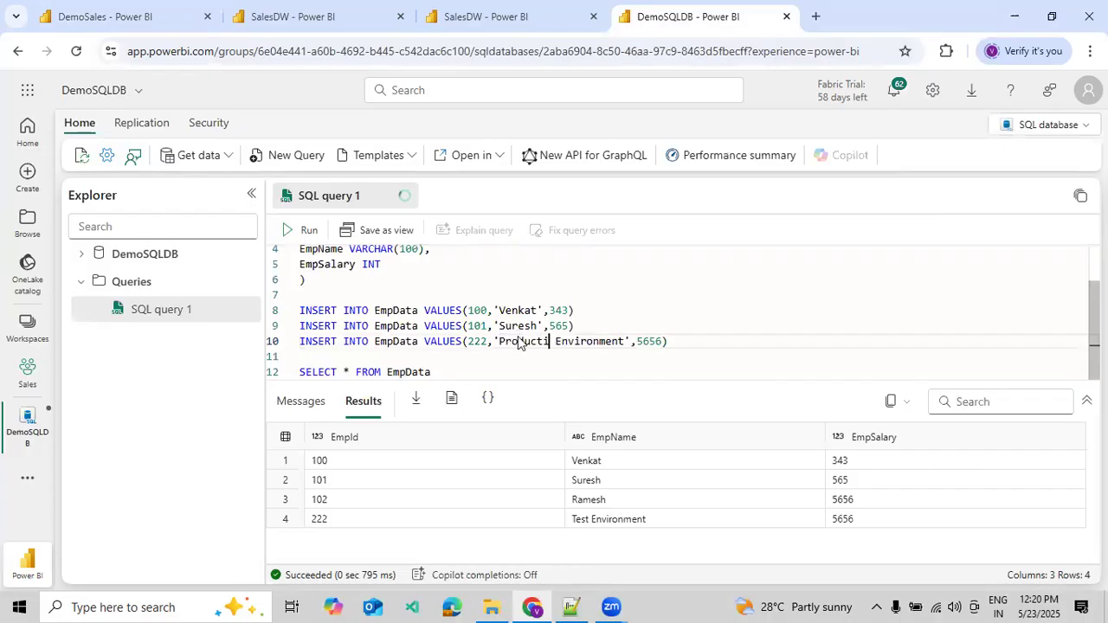
{"action": "double_click", "coordinate": [480, 341]}
{"action": "type", "text": "333"}
{"action": "left_click_drag", "start_coordinate": [741, 337], "coordinate": [287, 342]}
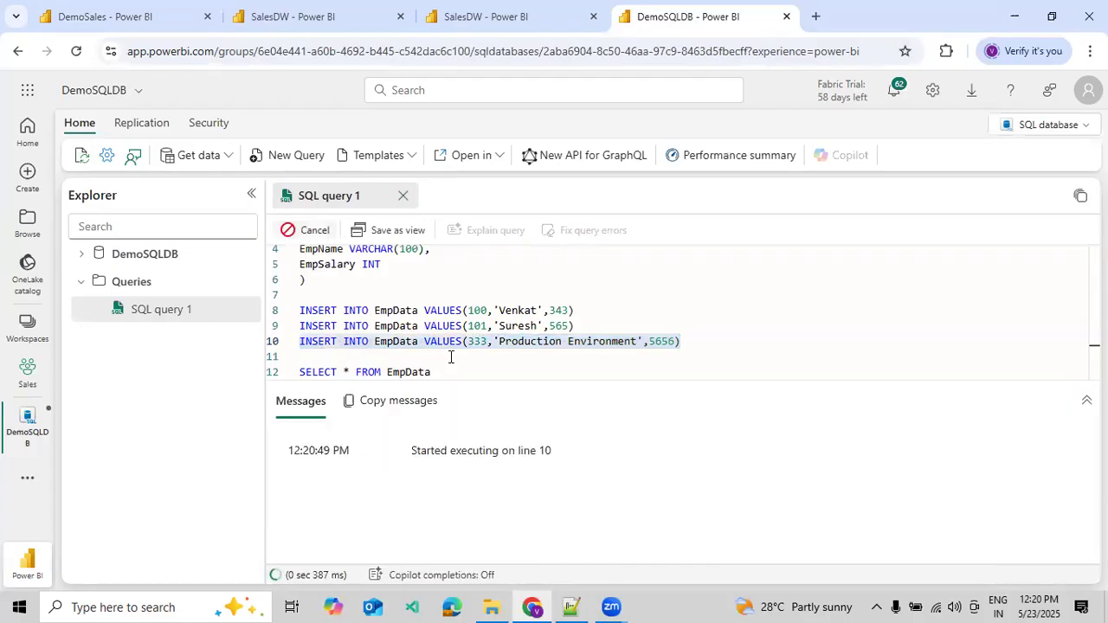
{"action": "left_click", "coordinate": [306, 230]}
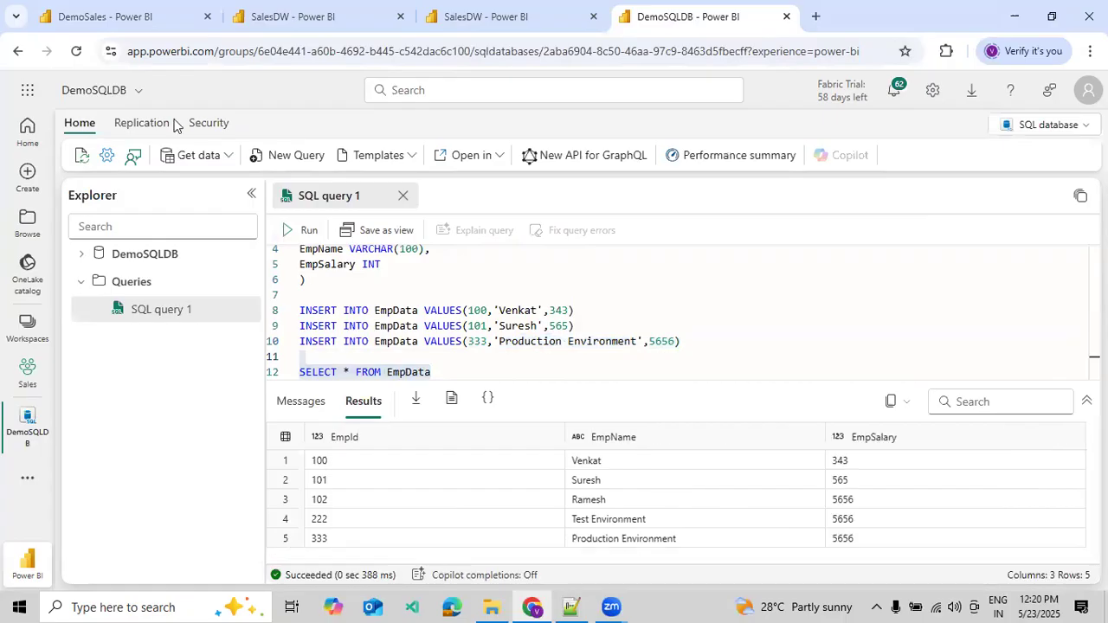
Step: Close the TestWorkSpace DemoSales pipeline and open the DemoSales pipeline in ProdWorkSpace
{"action": "key", "text": "ctrl+Tab"}
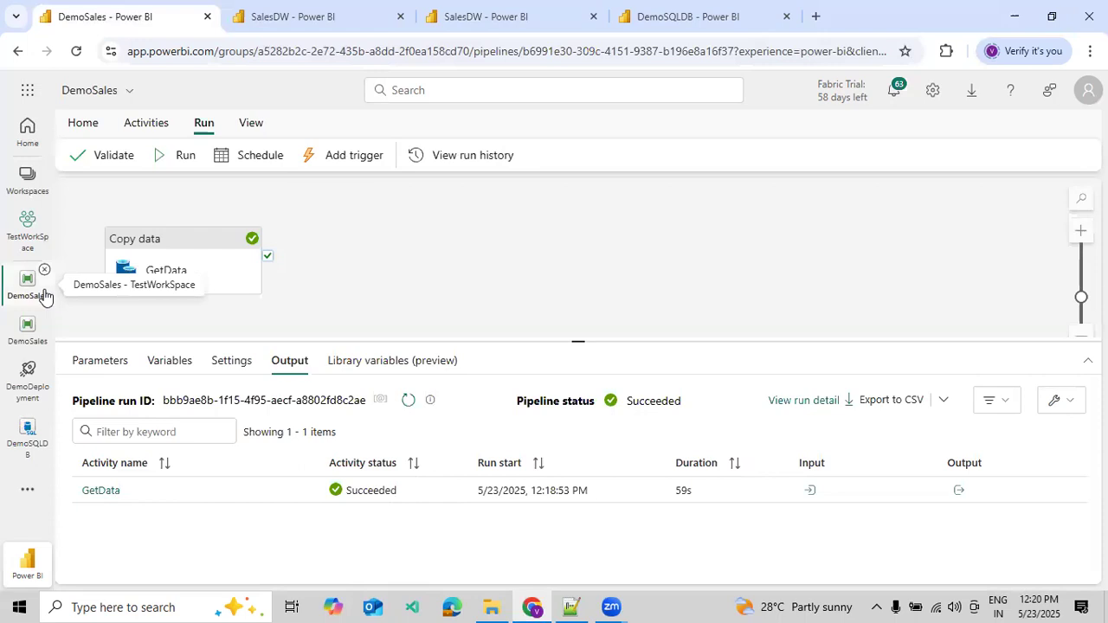
{"action": "left_click", "coordinate": [45, 273]}
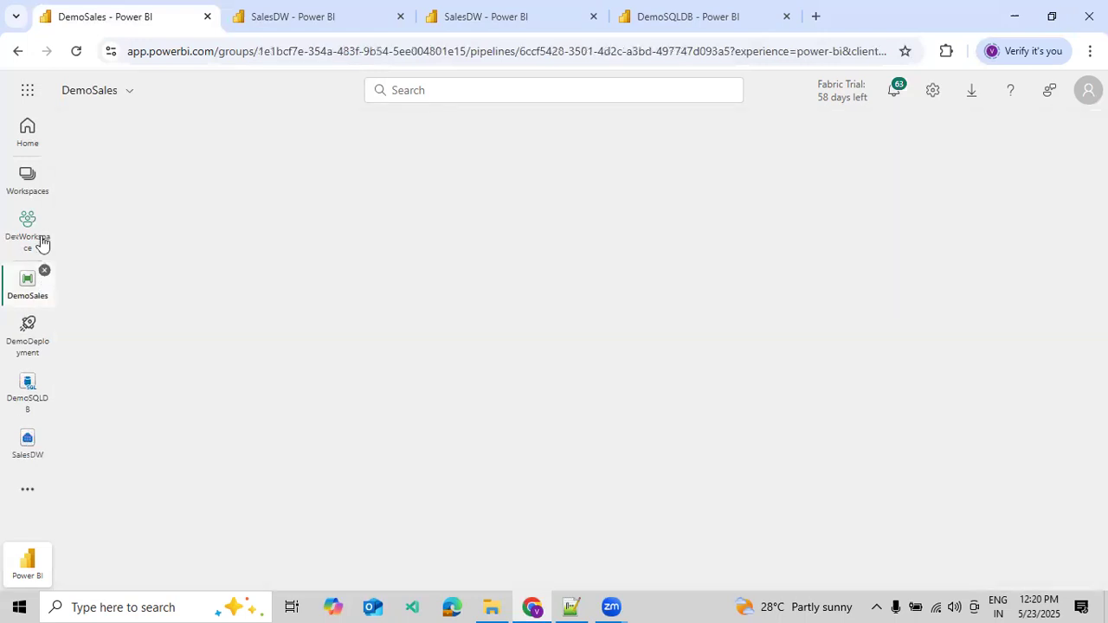
{"action": "left_click", "coordinate": [28, 179]}
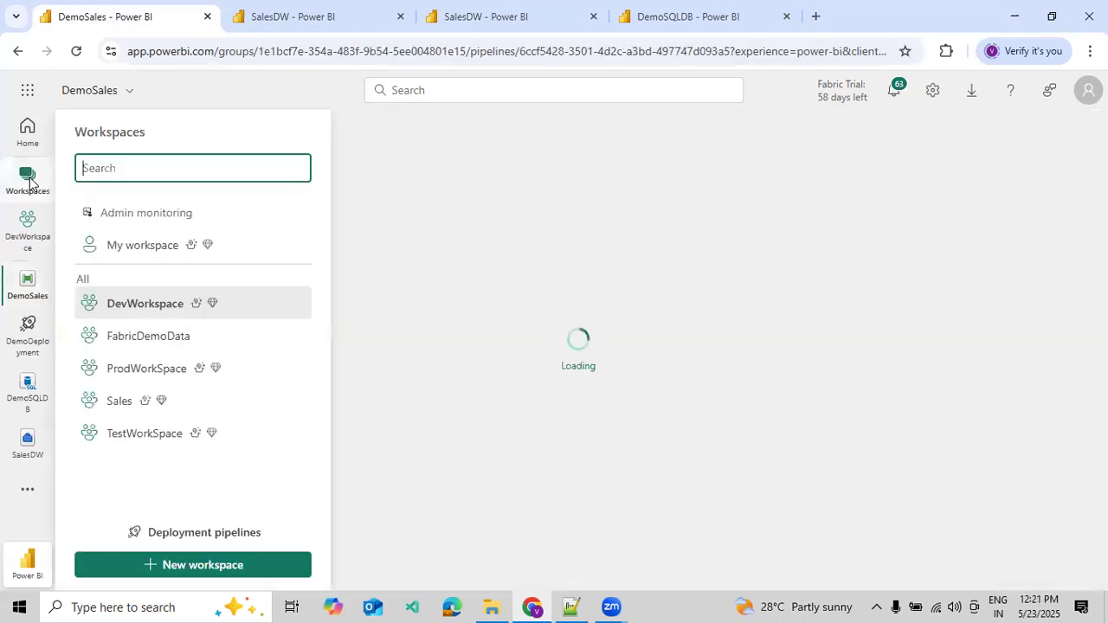
{"action": "left_click", "coordinate": [144, 368]}
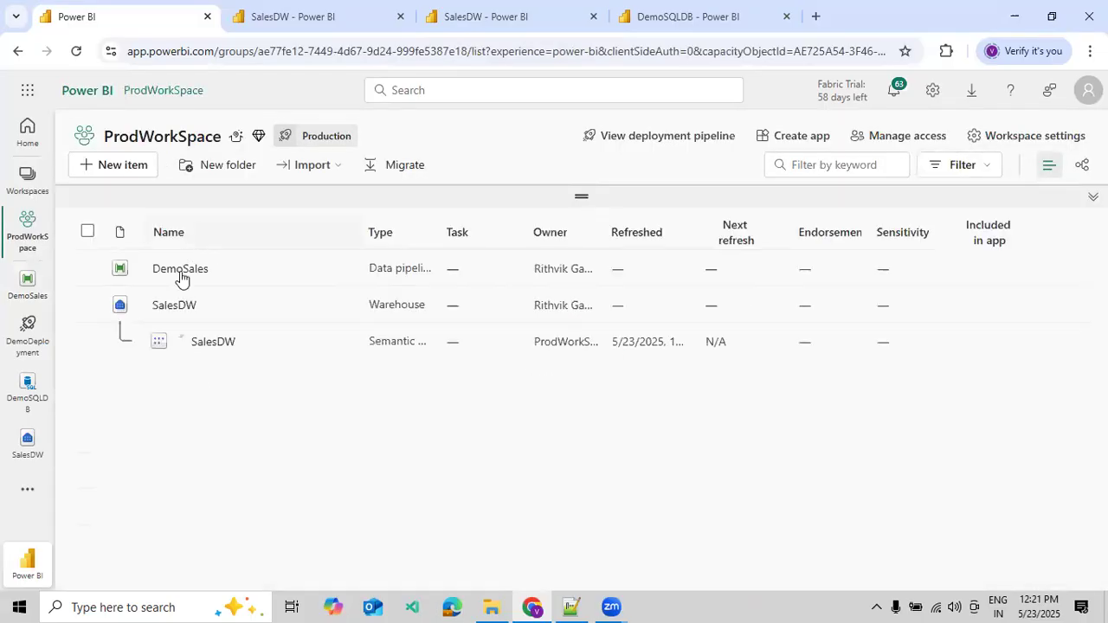
{"action": "left_click", "coordinate": [180, 275]}
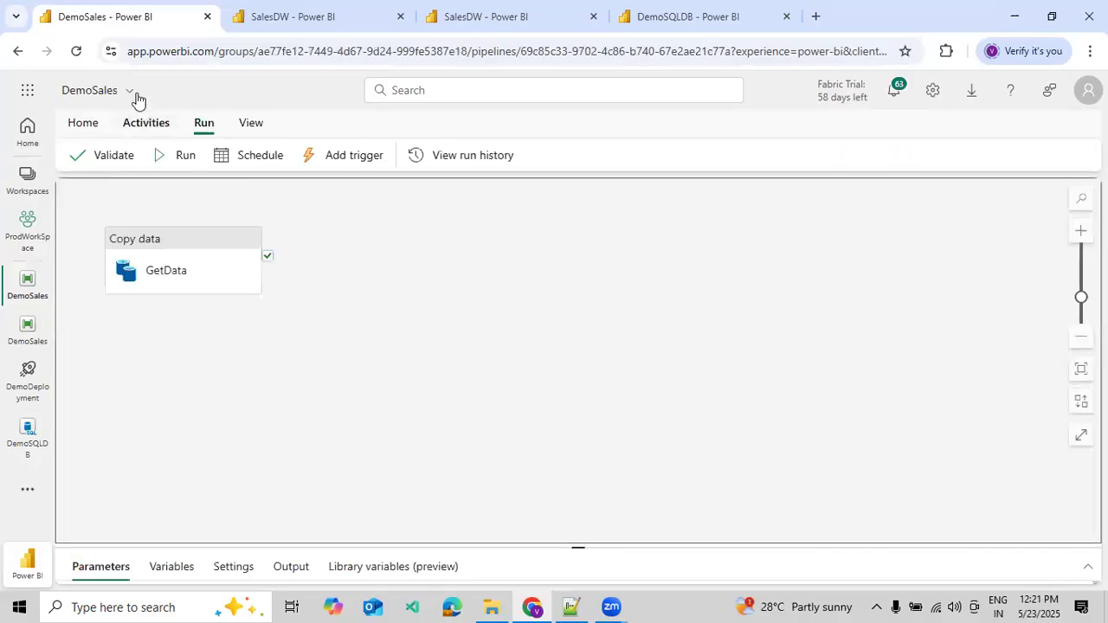
Step: Check the production DemoSales pipeline's location details and run the pipeline
{"action": "left_click", "coordinate": [129, 94]}
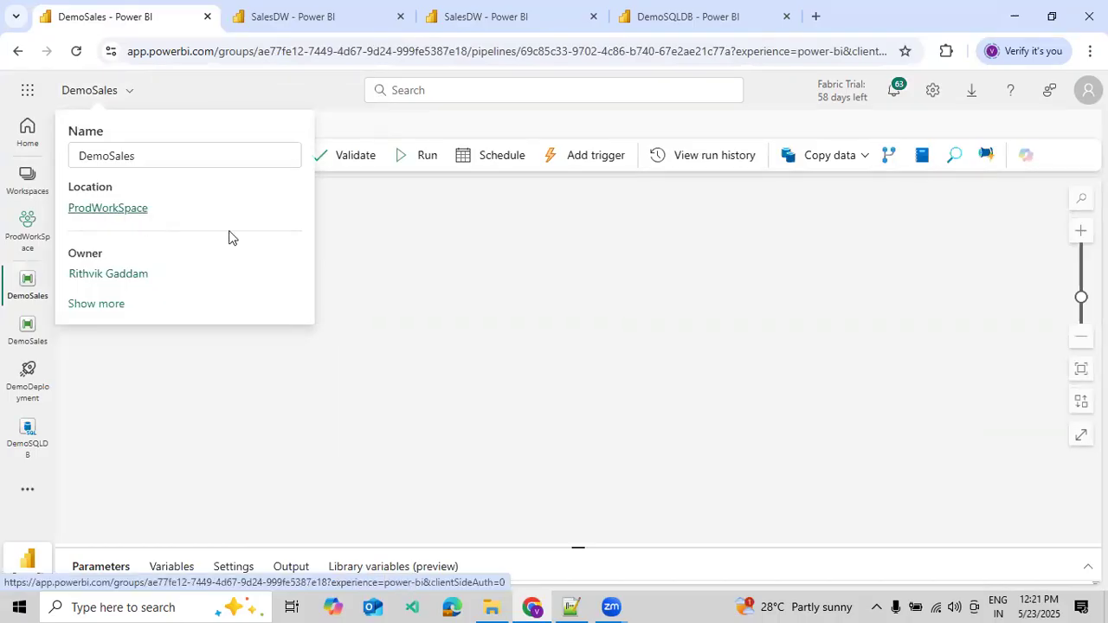
{"action": "left_click", "coordinate": [364, 259]}
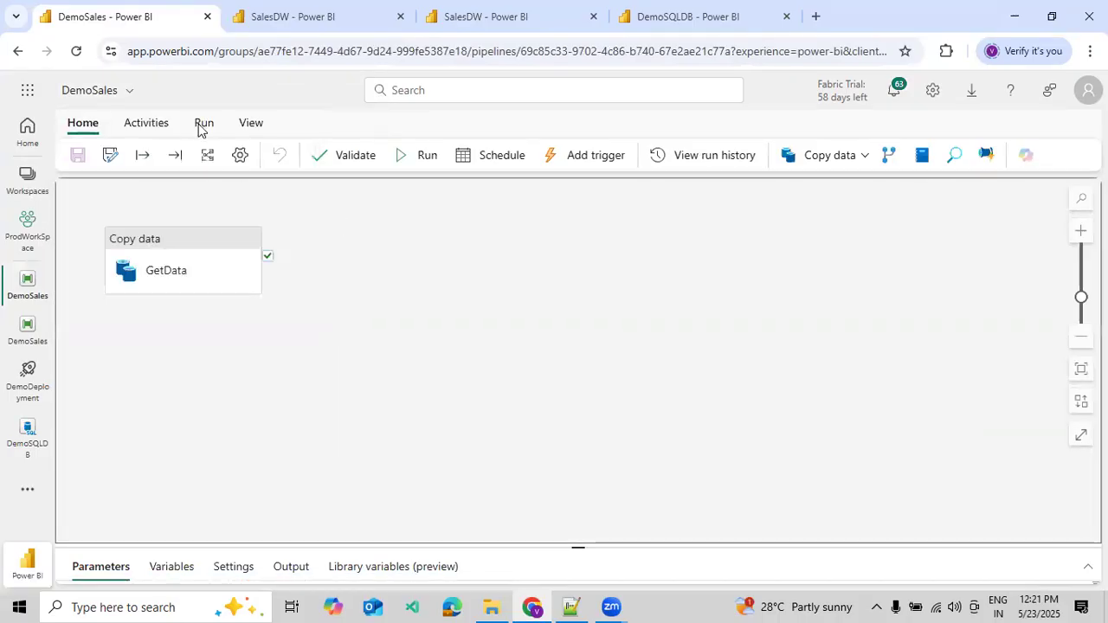
{"action": "left_click", "coordinate": [183, 160]}
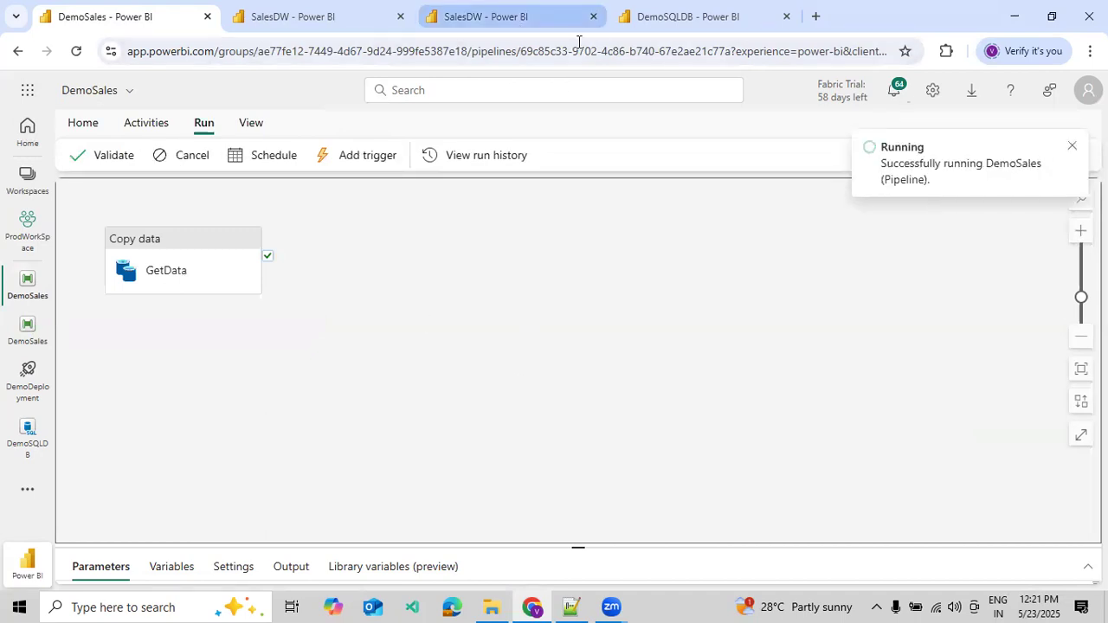
Step: Open the SalesDW warehouse in ProdWorkSpace and preview its dbo TempDataProcess table
{"action": "left_click", "coordinate": [519, 16]}
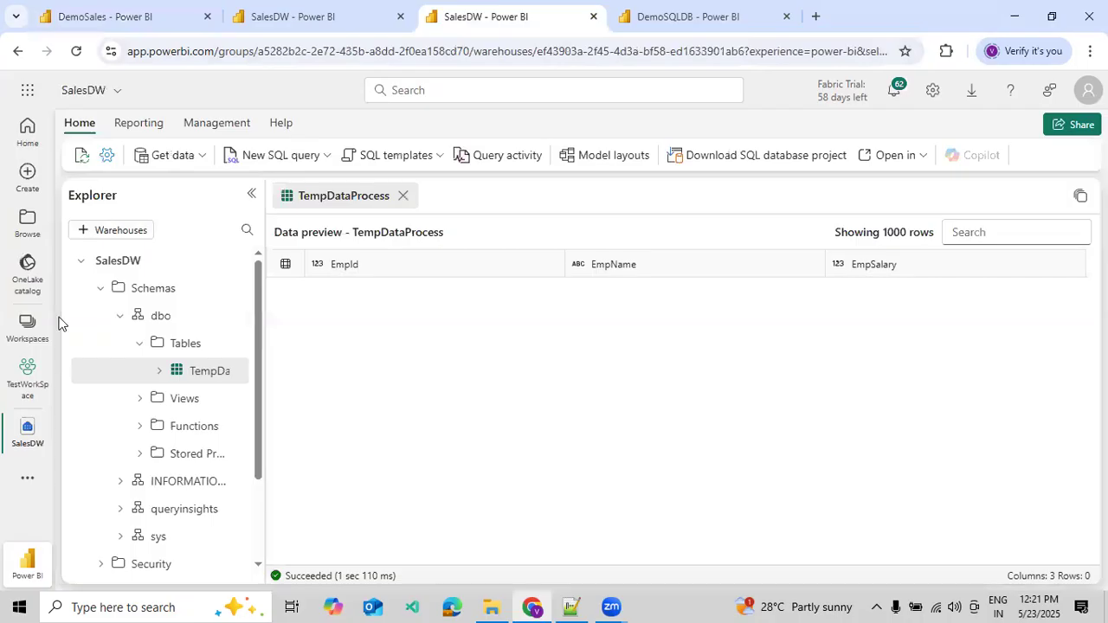
{"action": "left_click", "coordinate": [31, 323]}
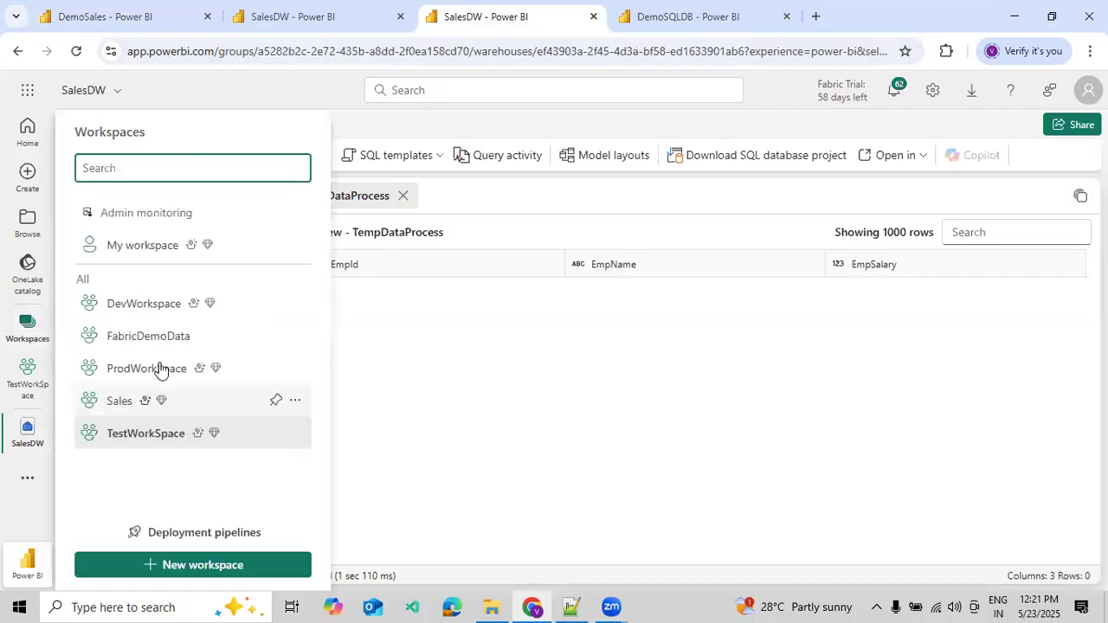
{"action": "left_click", "coordinate": [160, 369]}
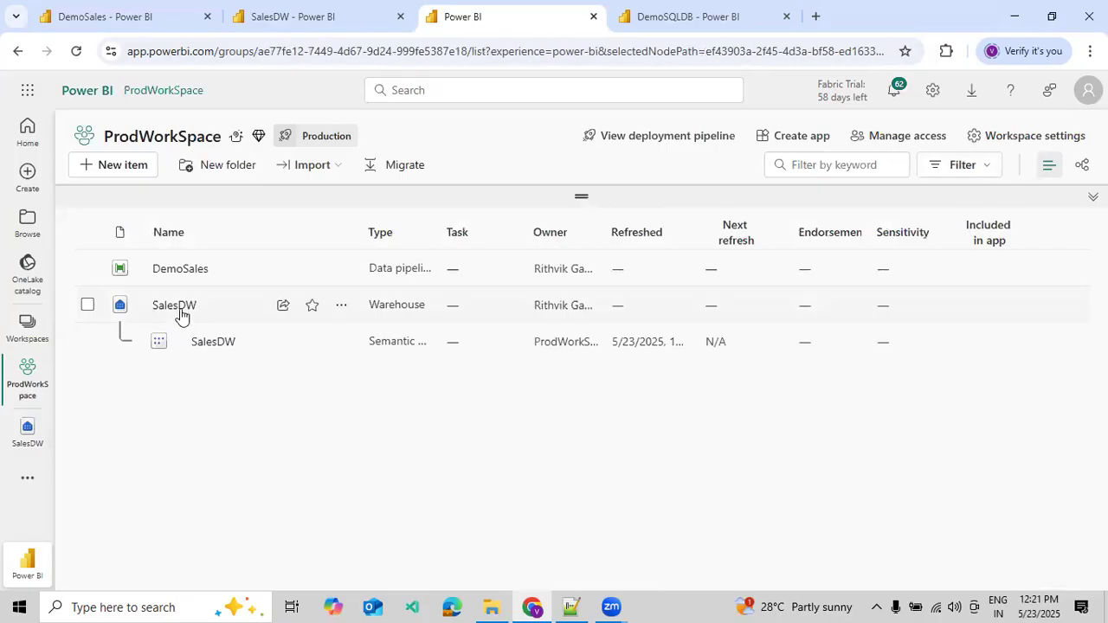
{"action": "left_click", "coordinate": [177, 307]}
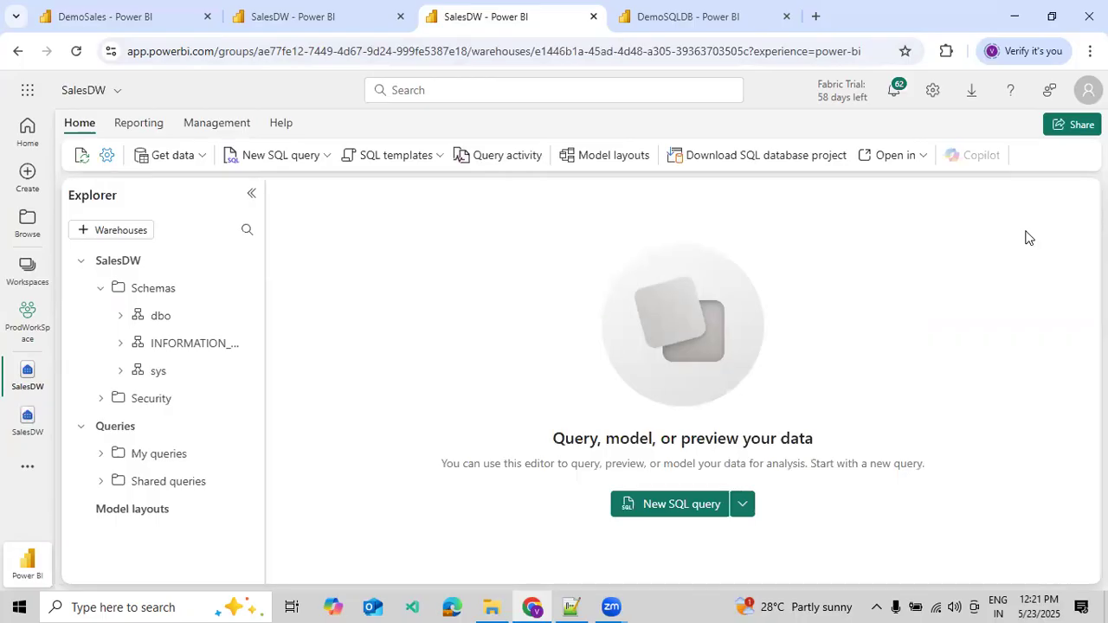
{"action": "left_click", "coordinate": [127, 318]}
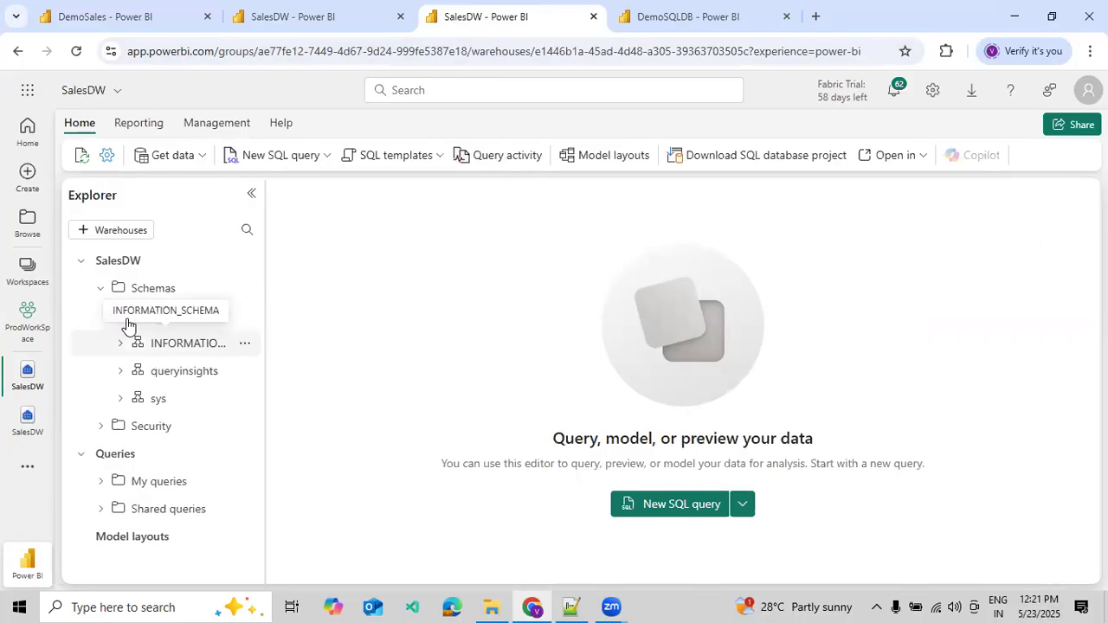
{"action": "left_click", "coordinate": [190, 374]}
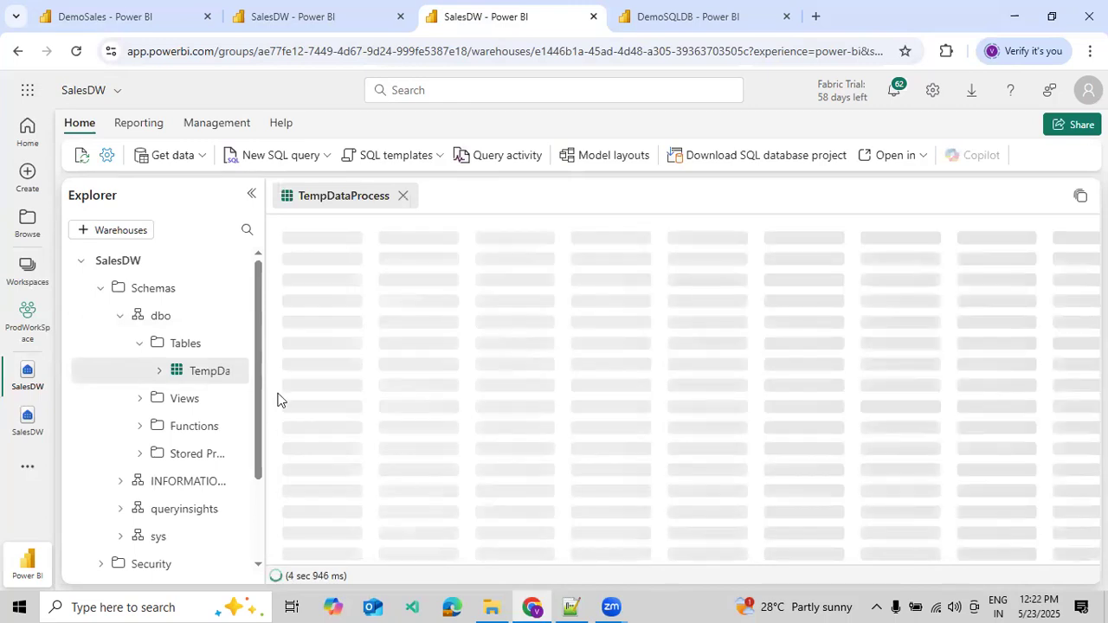
Step: Monitor the production DemoSales run until GetData finishes, glancing at the SalesDW previews and enlarging the run output area
{"action": "left_click", "coordinate": [104, 16]}
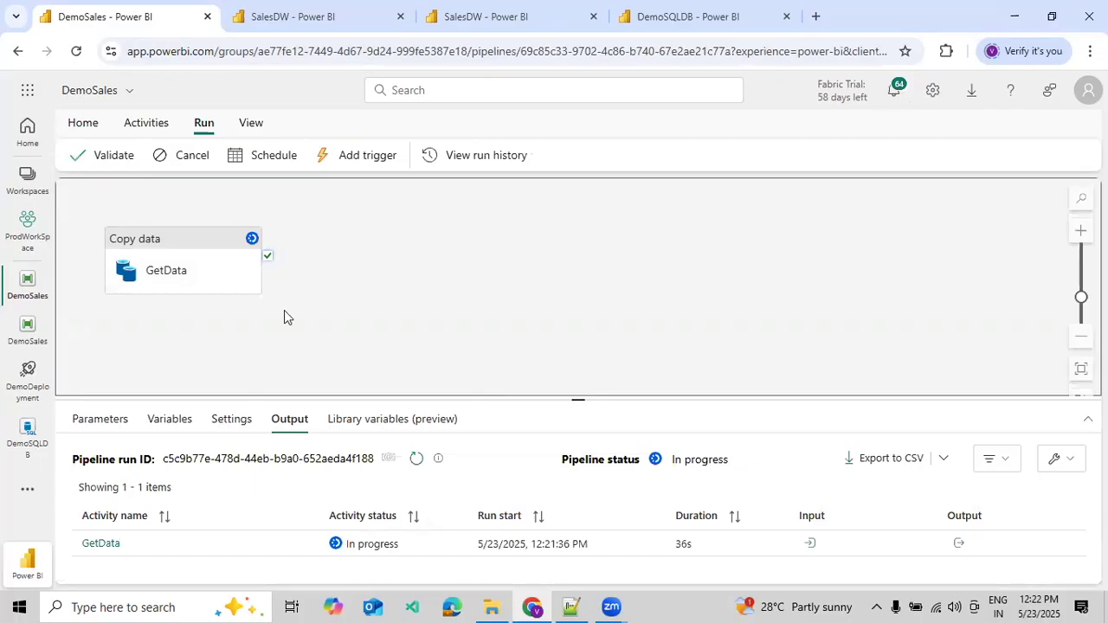
{"action": "key", "text": "ctrl+Tab"}
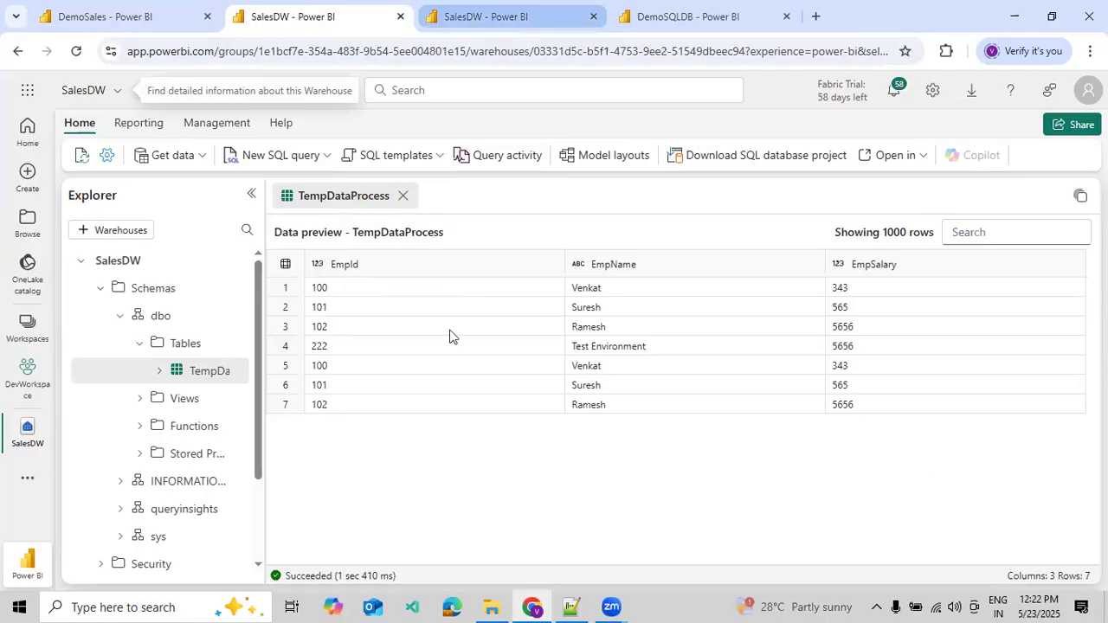
{"action": "key", "text": "ctrl+Tab"}
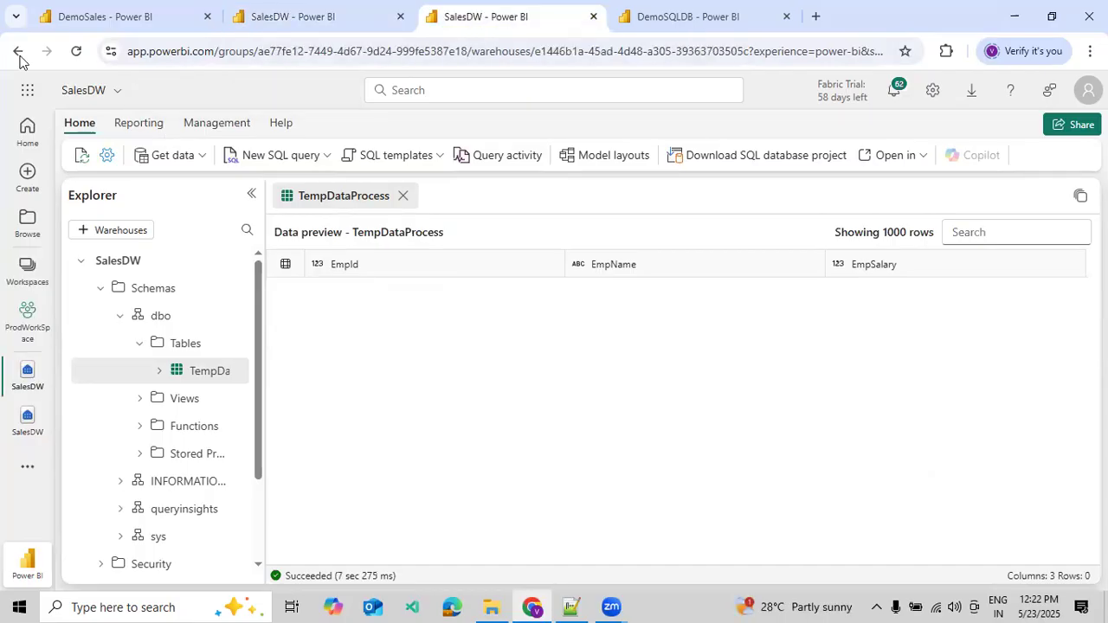
{"action": "key", "text": "ctrl+1"}
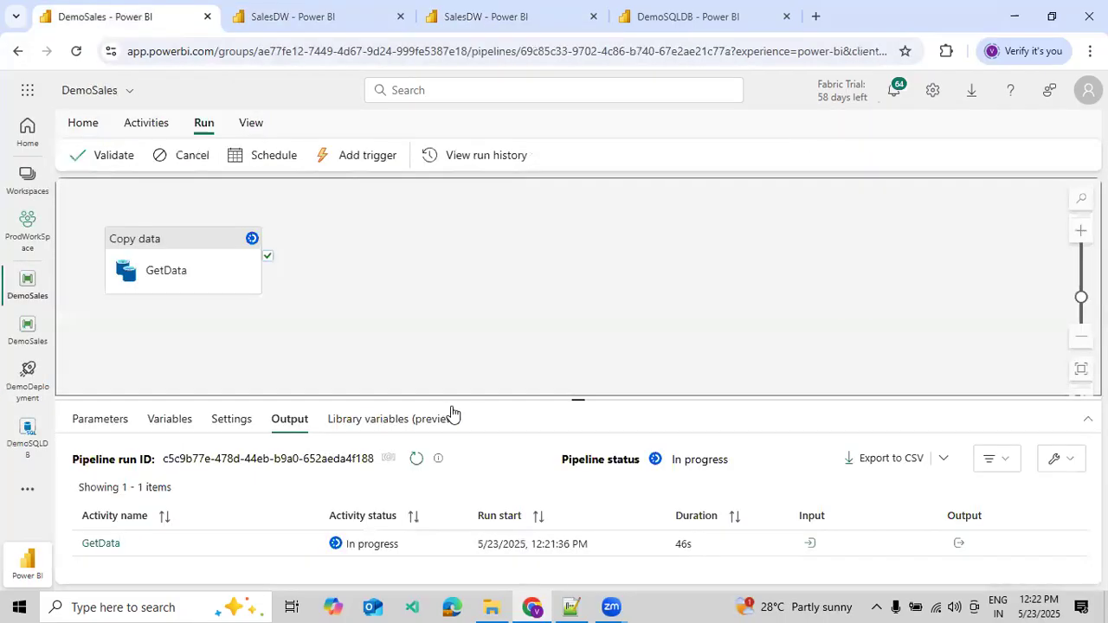
{"action": "left_click_drag", "start_coordinate": [475, 399], "coordinate": [475, 343]}
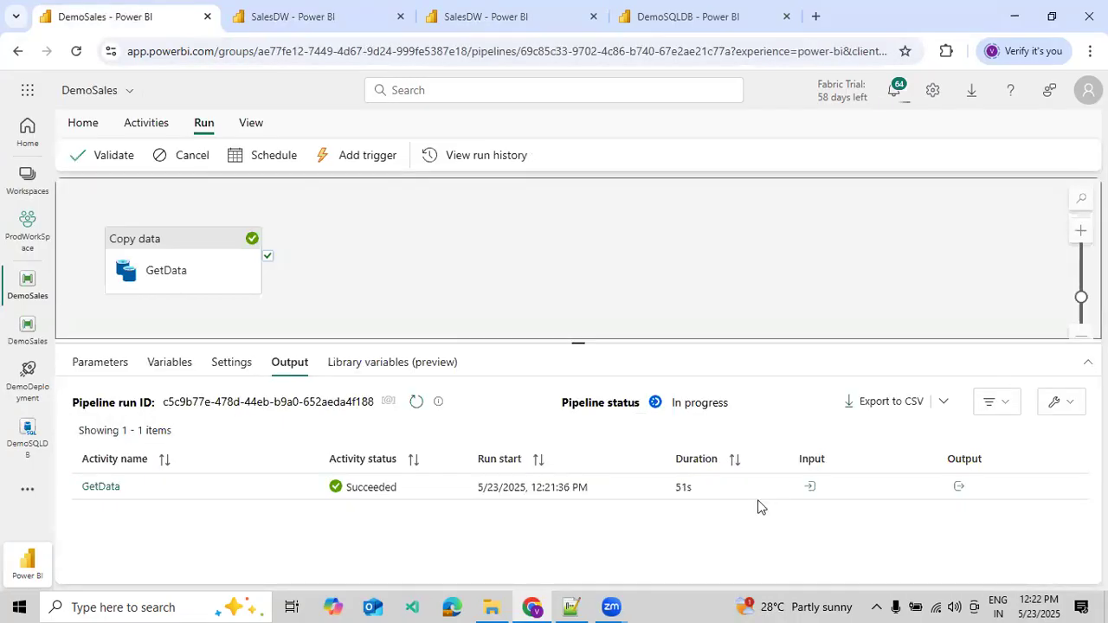
Step: Examine the rowsRead and rowsCopied entries in the production run's GetData output, and close the output details
{"action": "left_click", "coordinate": [956, 489]}
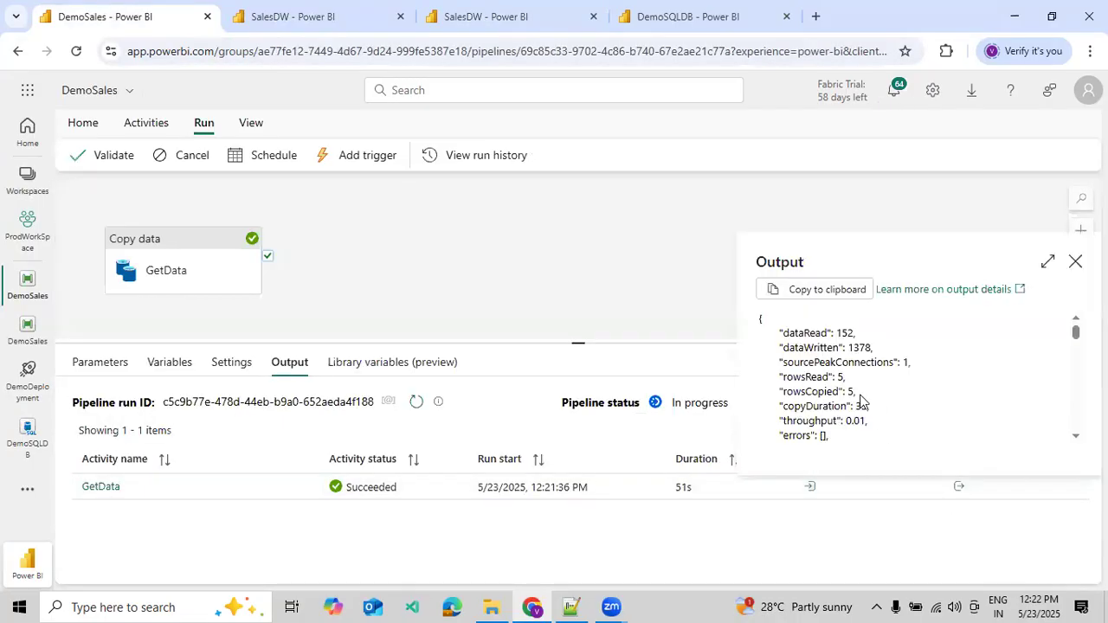
{"action": "left_click", "coordinate": [785, 379], "text": "shift"}
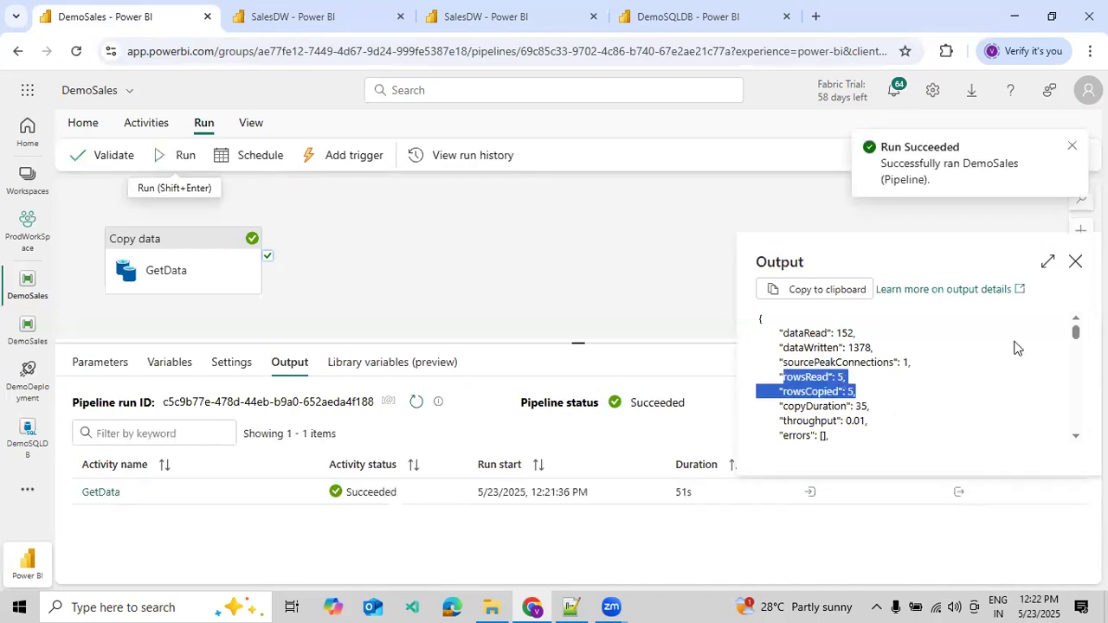
{"action": "left_click", "coordinate": [1075, 262]}
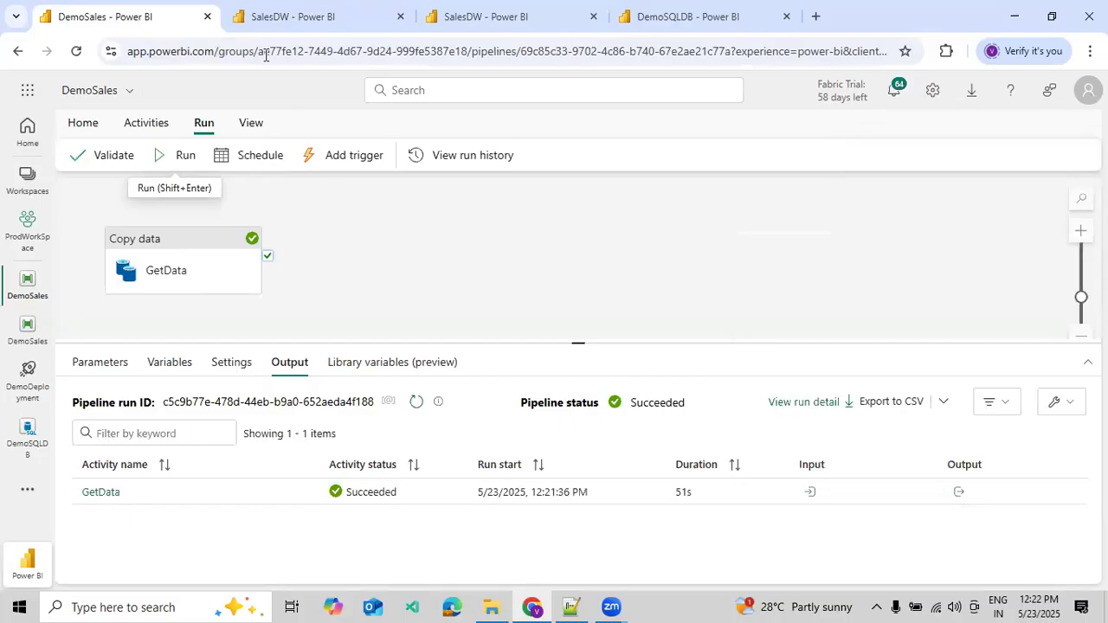
Step: Reload the TempDataProcess previews in the DevWorkspace and ProdWorkSpace SalesDW warehouses to compare their rows
{"action": "key", "text": "ctrl+Tab"}
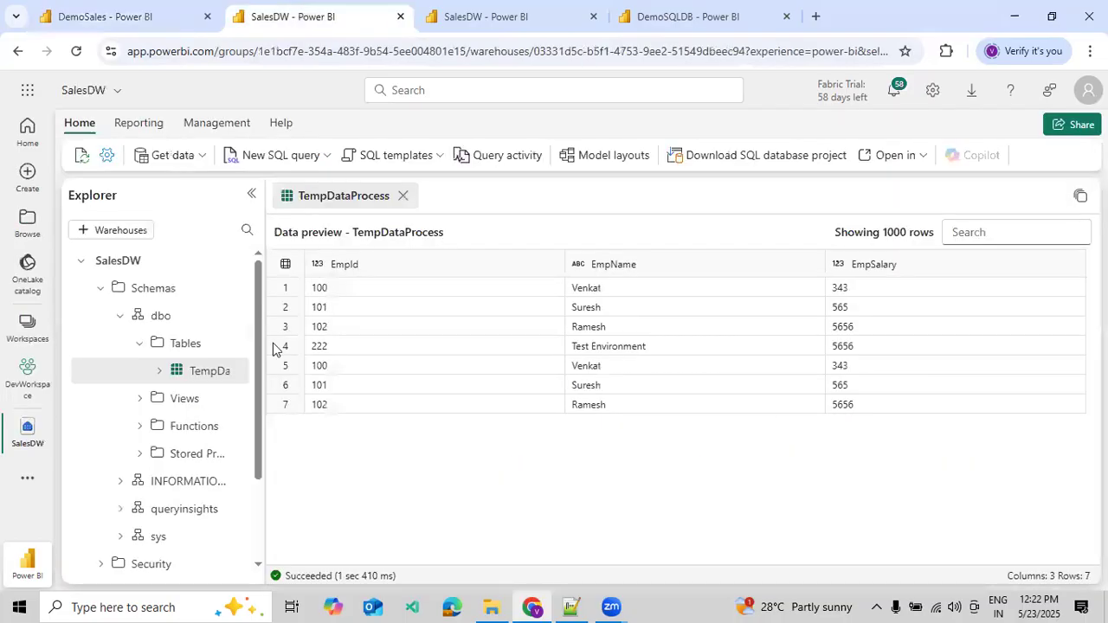
{"action": "left_click", "coordinate": [403, 196]}
{"action": "left_click", "coordinate": [205, 372]}
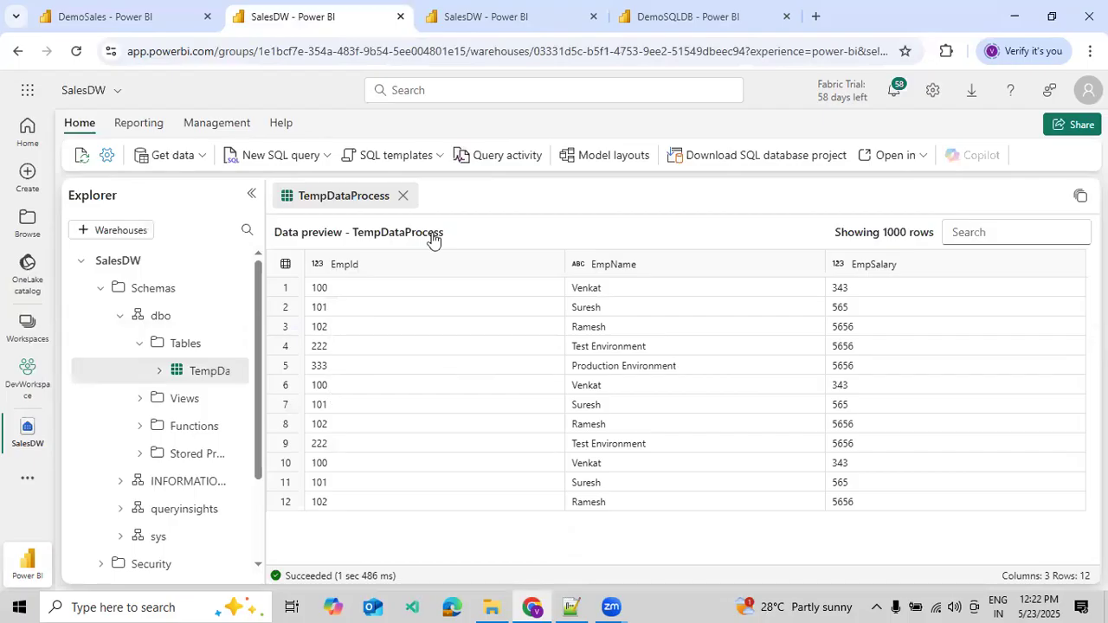
{"action": "left_click", "coordinate": [462, 17]}
{"action": "left_click", "coordinate": [404, 196]}
{"action": "left_click", "coordinate": [215, 370]}
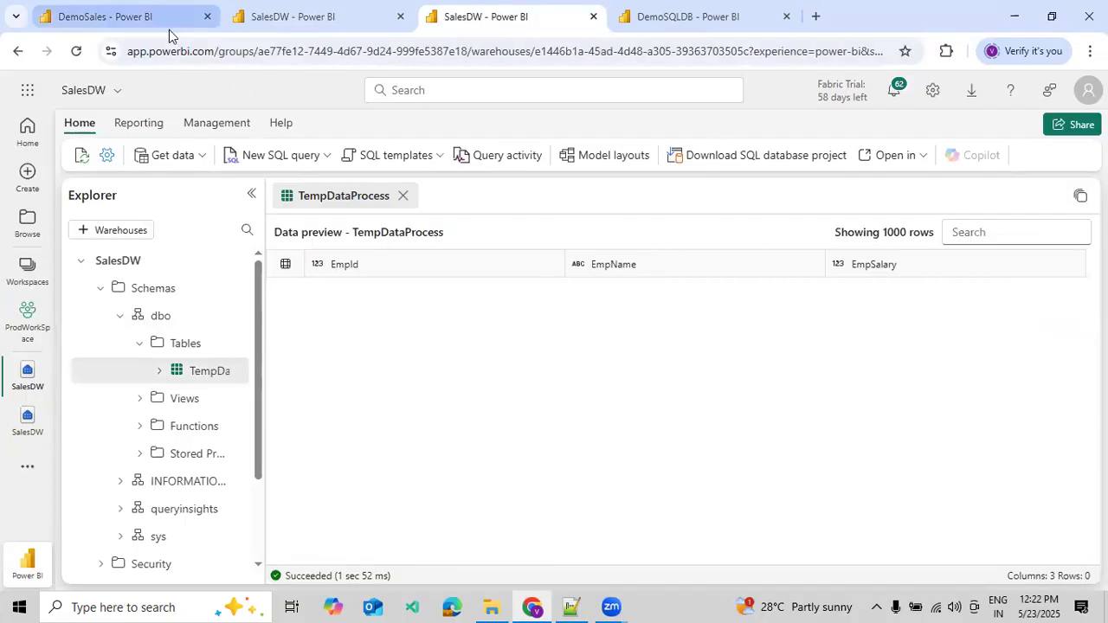
Step: Review the destination connection and table settings of the GetData activity in the production DemoSales pipeline
{"action": "left_click", "coordinate": [130, 16]}
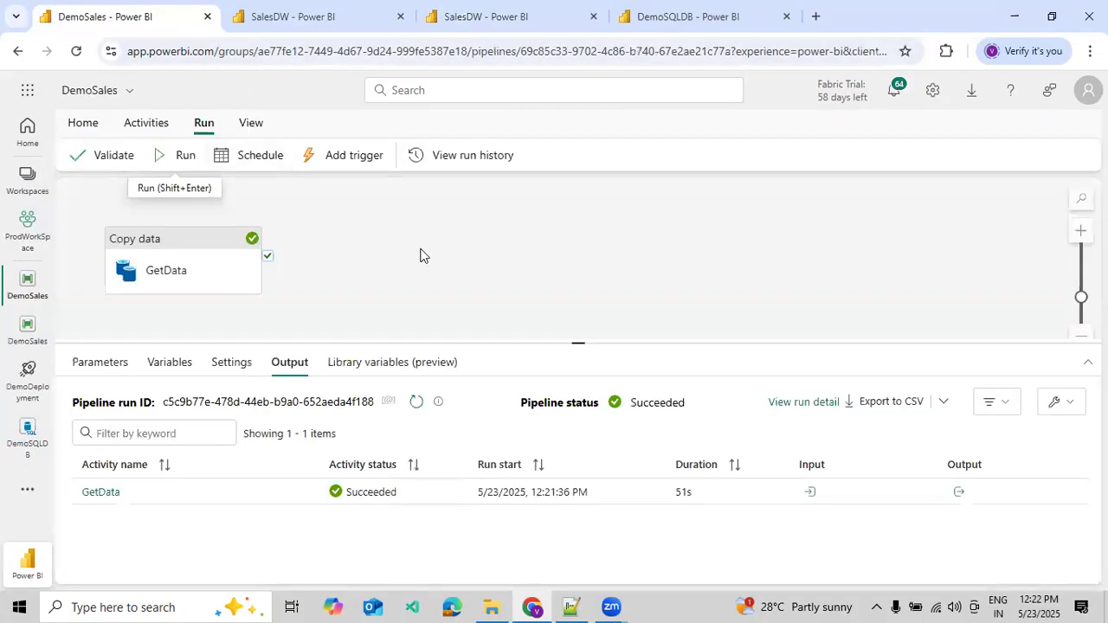
{"action": "left_click", "coordinate": [152, 265]}
{"action": "left_click", "coordinate": [230, 366]}
{"action": "left_click", "coordinate": [319, 274]}
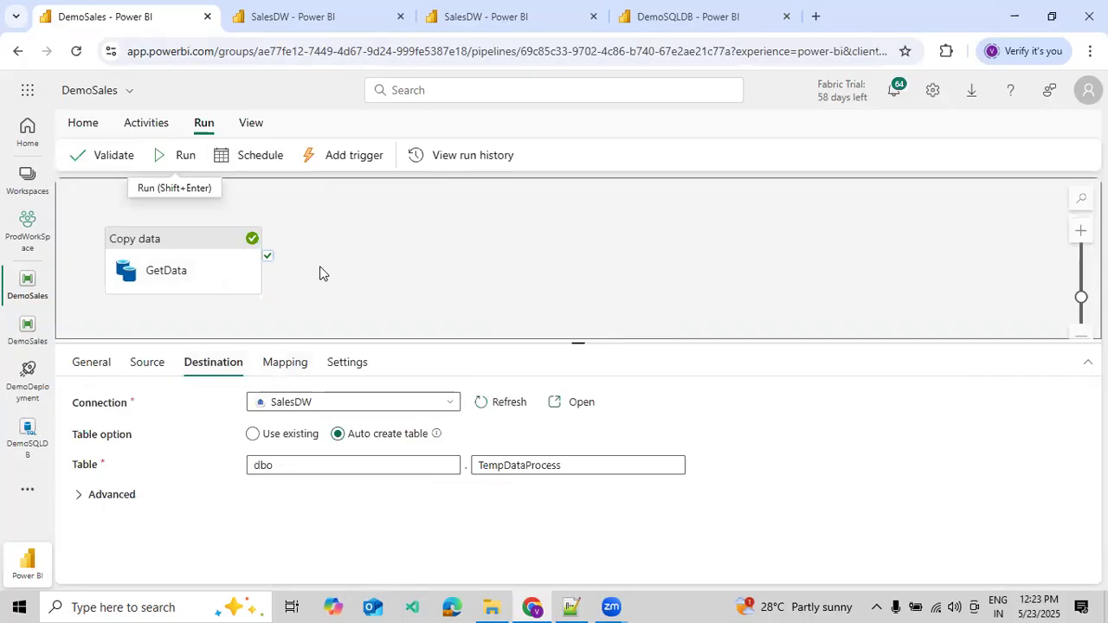